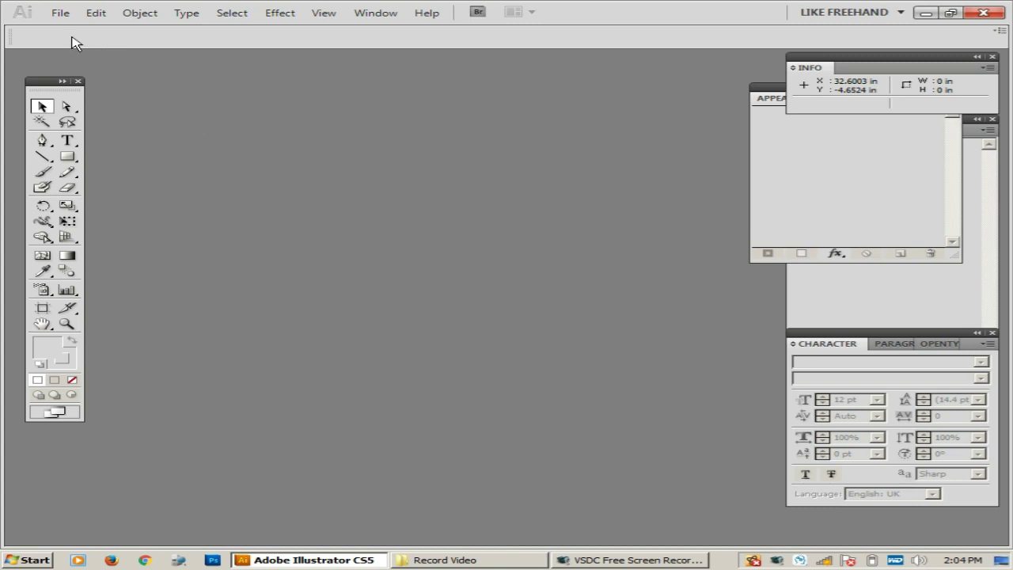
# Create a new Letter-size 8.5 × 11 in RGB document, Untitled-1.
pyautogui.click(61, 12)
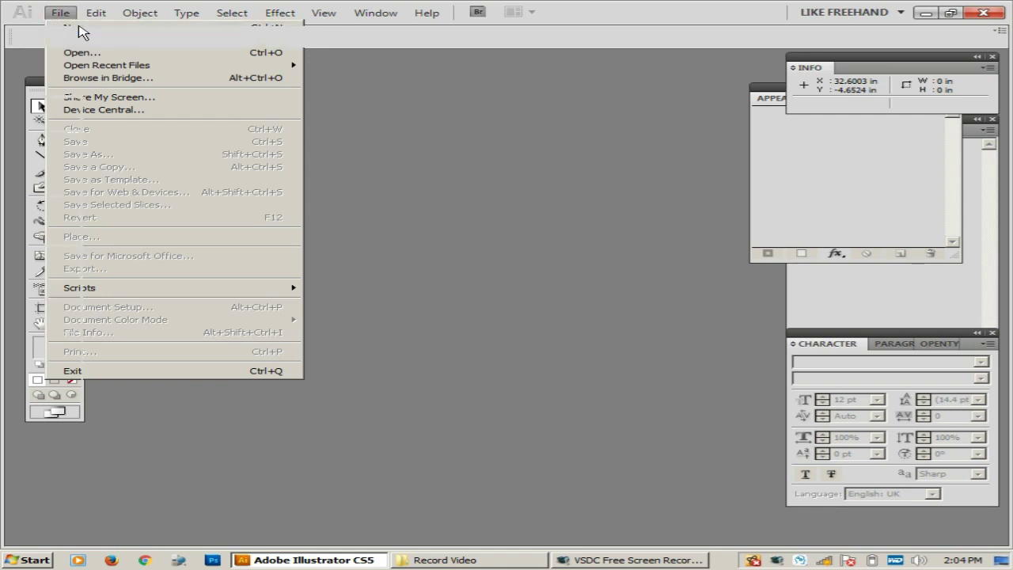
pyautogui.click(83, 32)
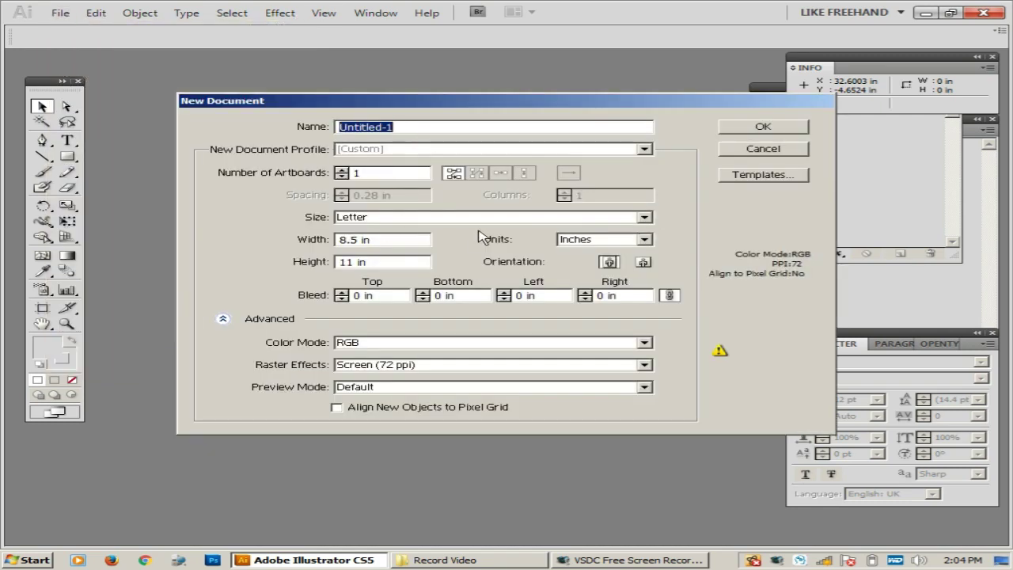
pyautogui.click(645, 217)
pyautogui.click(491, 255)
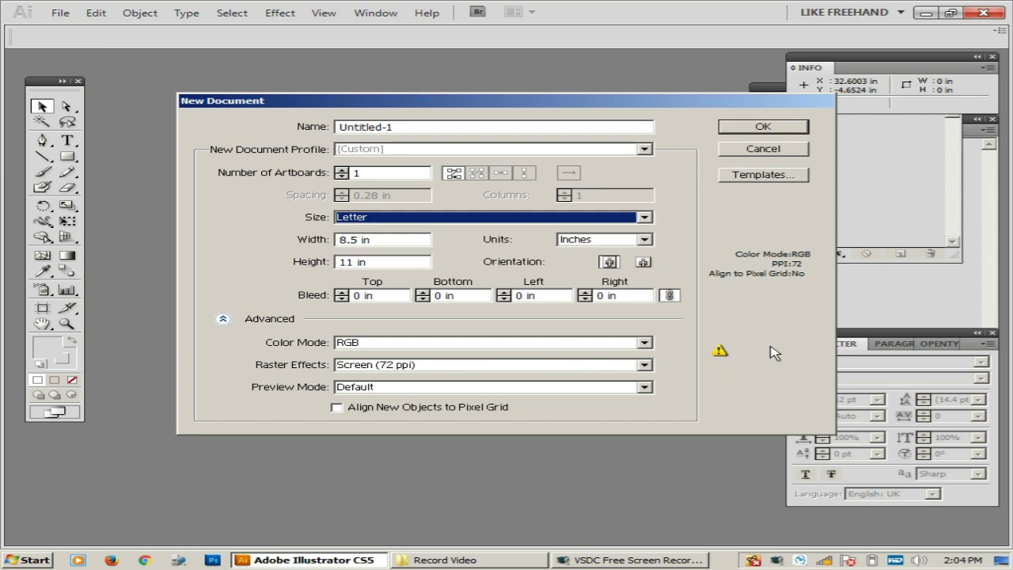
pyautogui.click(756, 133)
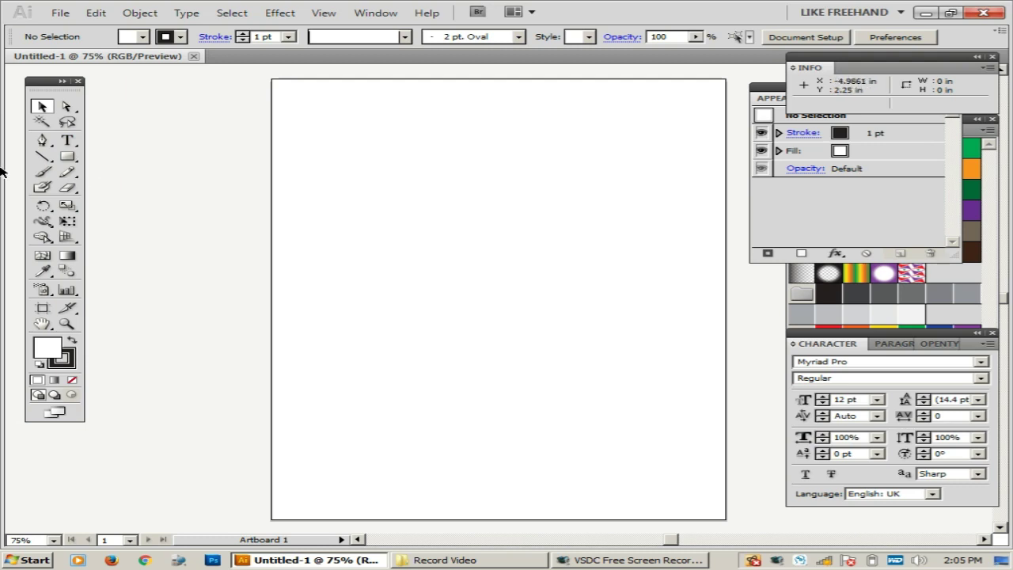
# Type 'blend tool' on the artboard and enlarge it to 58 pt with Ctrl+Shift+>.
pyautogui.click(68, 143)
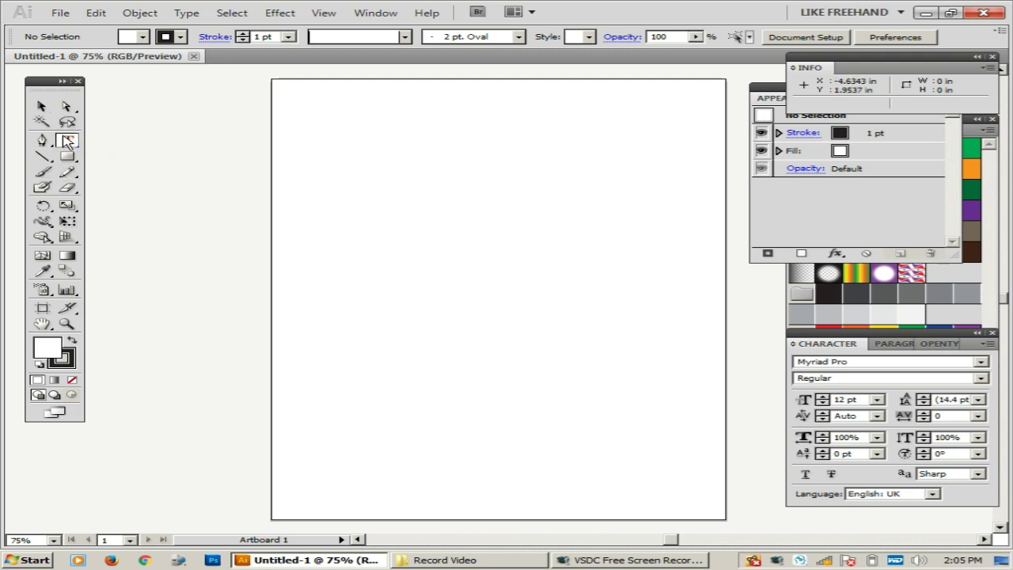
pyautogui.click(356, 116)
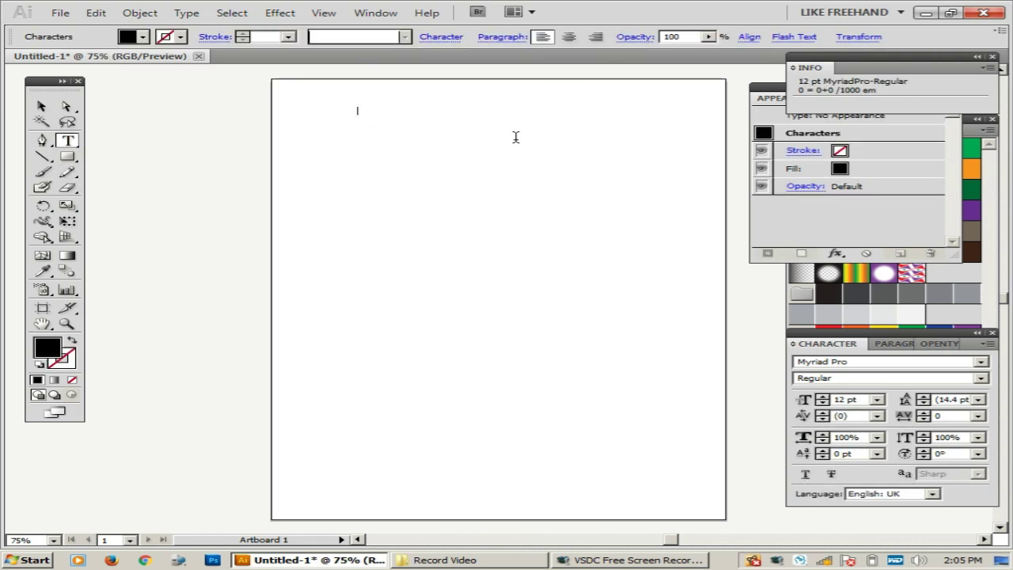
pyautogui.write('blend tool')
pyautogui.press('Escape')
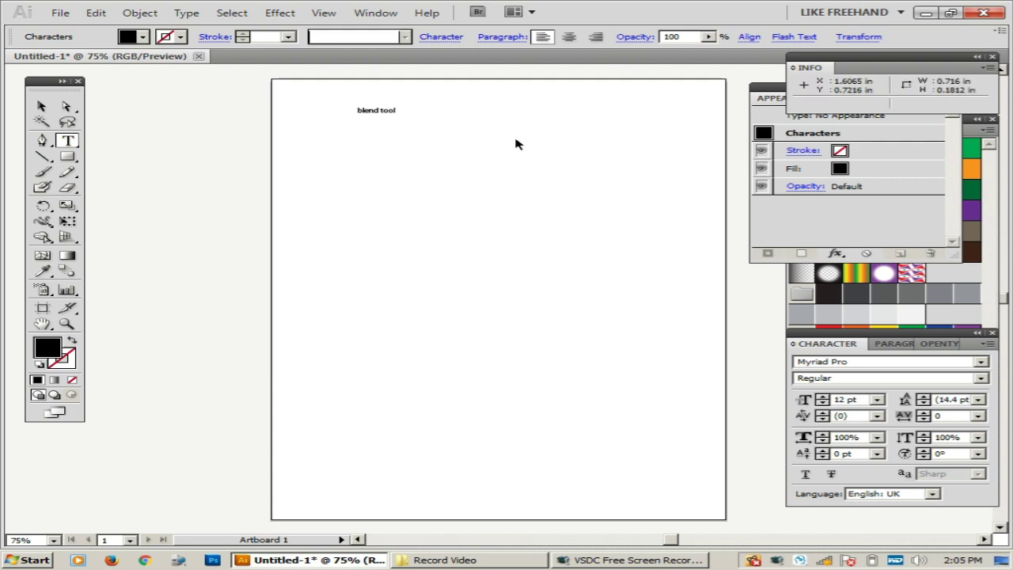
pyautogui.hotkey('ctrl', 'a')
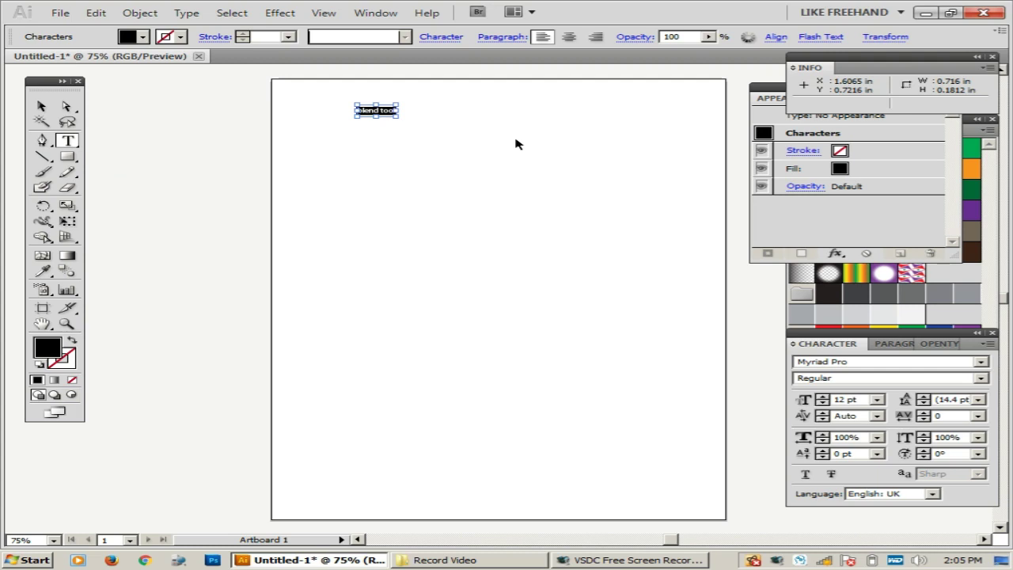
pyautogui.hotkey('ctrl', 'shift', '.')
pyautogui.hotkey('ctrl', 'shift', '.')
pyautogui.hotkey('ctrl', 'shift', '.')
pyautogui.hotkey('ctrl', 'shift', '.')
pyautogui.hotkey('ctrl', 'shift', '.')
pyautogui.hotkey('ctrl', 'shift', '.')
pyautogui.hotkey('ctrl', 'shift', '.')
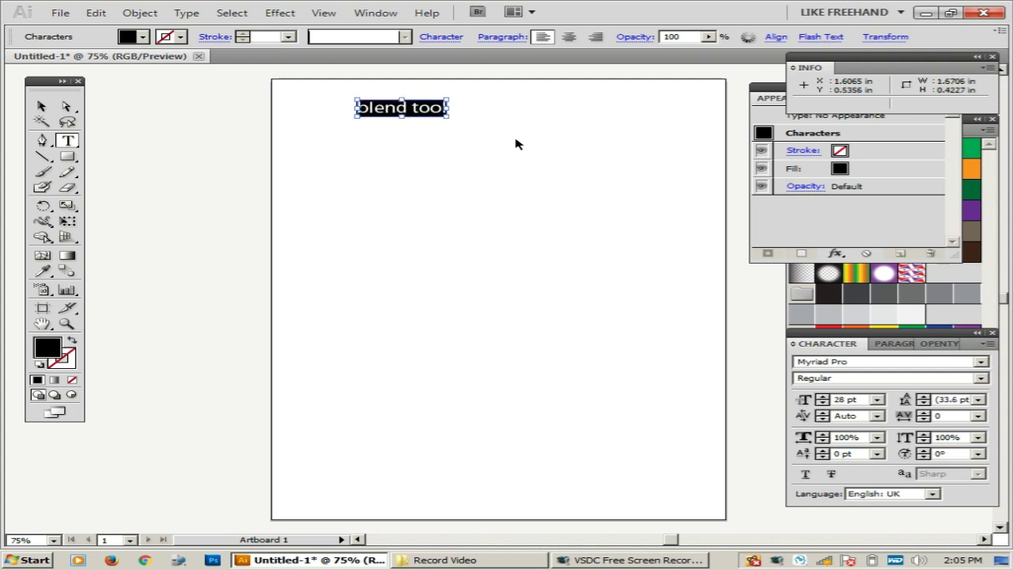
pyautogui.hotkey('ctrl', 'shift', '.')
pyautogui.hotkey('ctrl', 'shift', '.')
pyautogui.hotkey('ctrl', 'shift', '.')
pyautogui.hotkey('ctrl', 'shift', '.')
pyautogui.hotkey('ctrl', 'shift', '.')
pyautogui.hotkey('ctrl', 'shift', '.')
pyautogui.hotkey('ctrl', 'shift', '.')
pyautogui.hotkey('ctrl', 'shift', '.')
pyautogui.hotkey('ctrl', 'shift', '.')
pyautogui.hotkey('ctrl', 'shift', '.')
pyautogui.hotkey('ctrl', 'shift', '.')
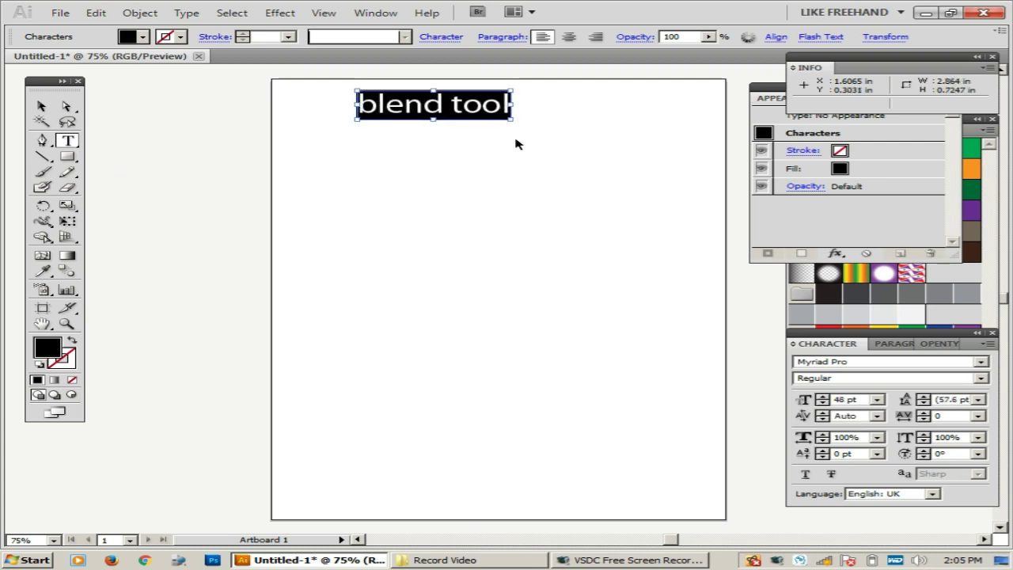
pyautogui.hotkey('ctrl', 'shift', '.')
pyautogui.hotkey('ctrl', 'shift', '.')
pyautogui.hotkey('ctrl', 'shift', '.')
pyautogui.hotkey('ctrl', 'shift', '.')
pyautogui.hotkey('ctrl', 'shift', '.')
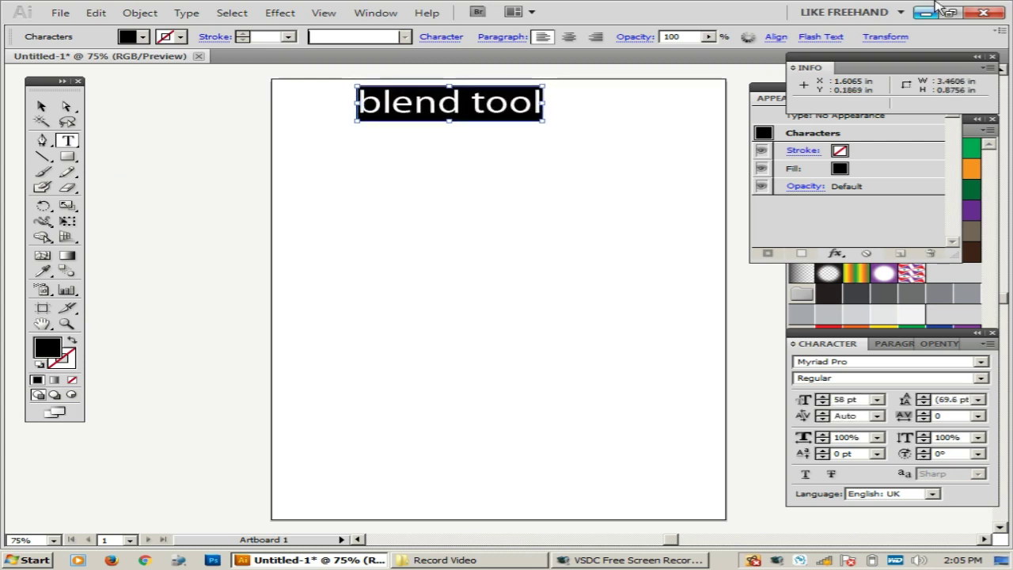
# Move the 'blend tool' text to the top centre of the artboard.
pyautogui.press('Right')
pyautogui.keyDown('ctrl'); pyautogui.click(591, 140); pyautogui.keyUp('ctrl')
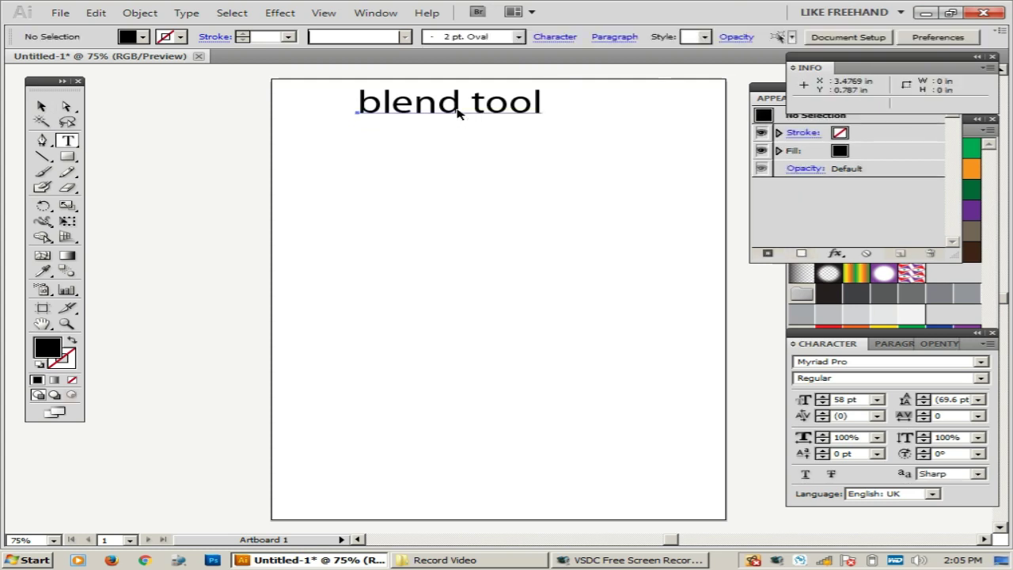
pyautogui.moveTo(463, 111); pyautogui.dragTo(491, 197)
pyautogui.keyDown('ctrl'); pyautogui.click(544, 129); pyautogui.keyUp('ctrl')
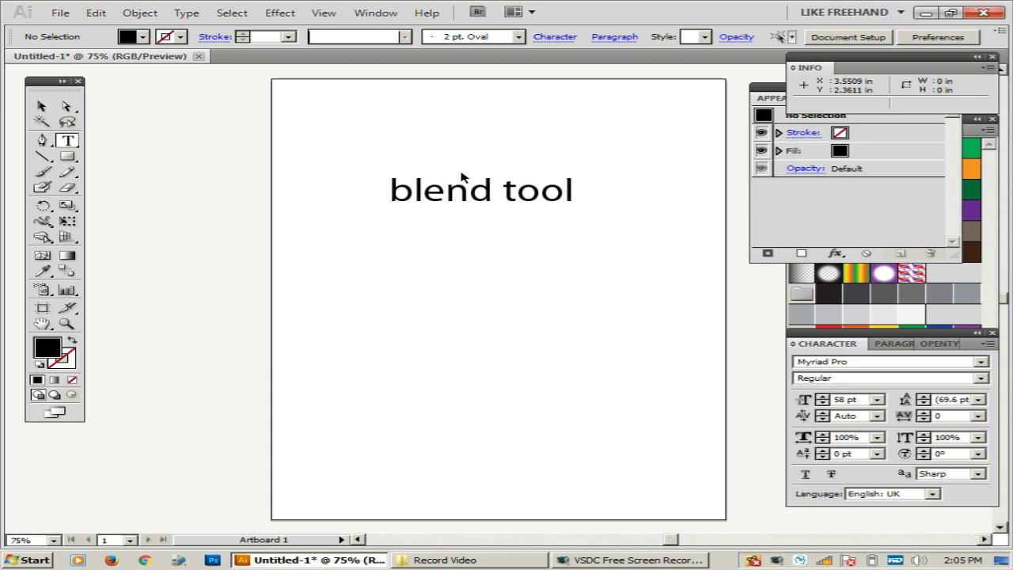
pyautogui.moveTo(463, 196); pyautogui.dragTo(489, 156)
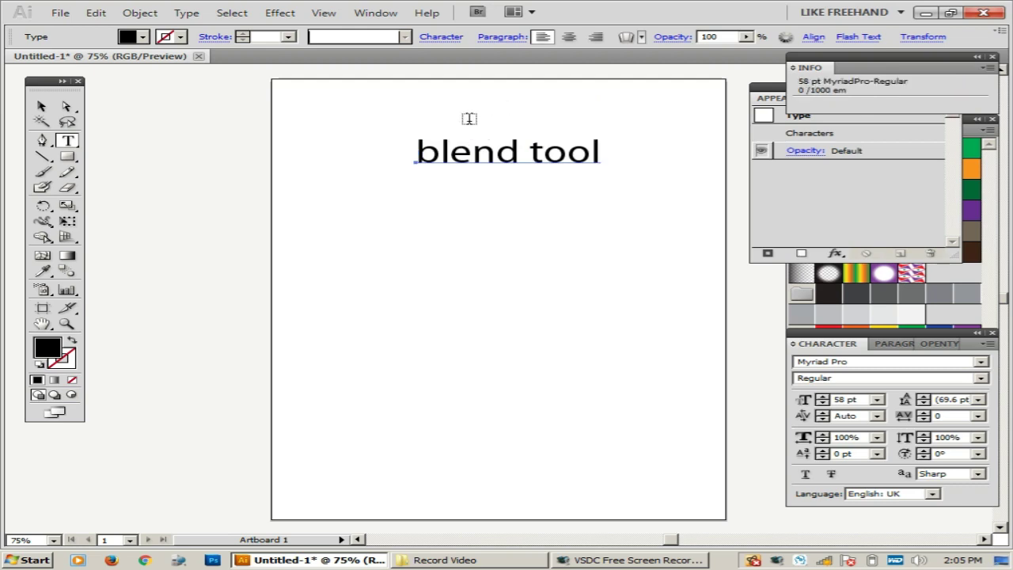
# Browse the font list for the 'blend tool' text, trying Aparajita.
pyautogui.press('ctrl')
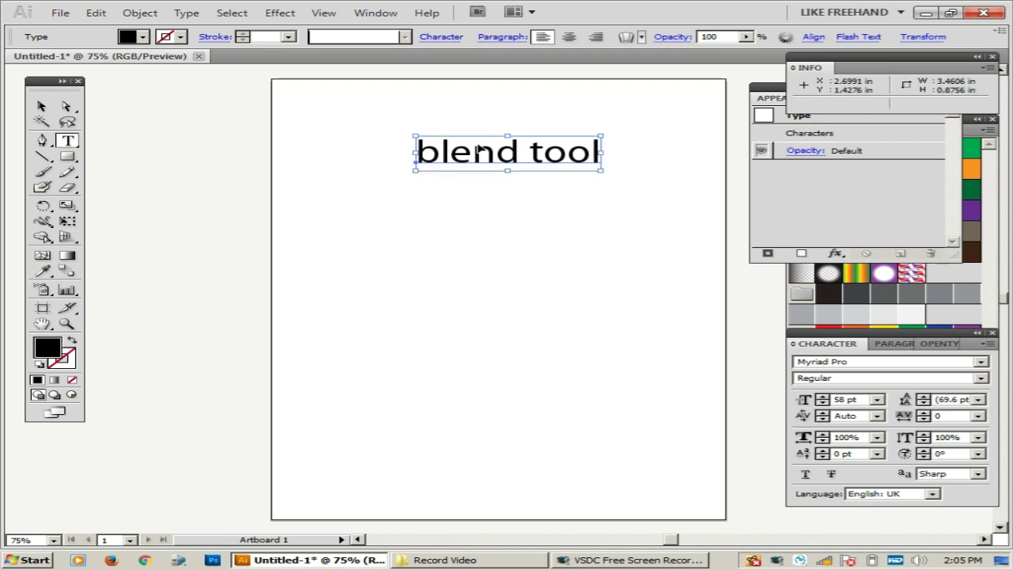
pyautogui.click(864, 363)
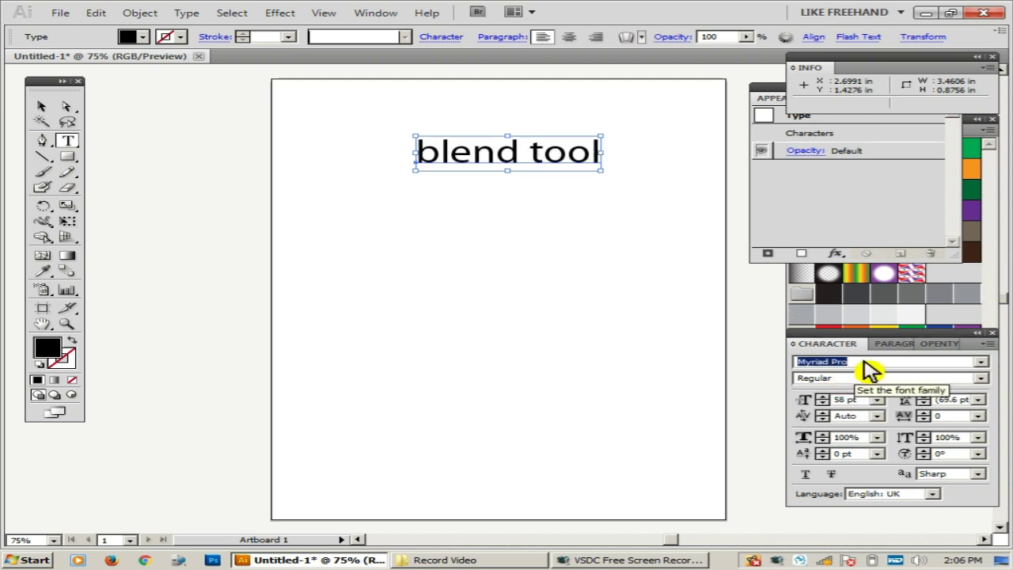
pyautogui.click(981, 363)
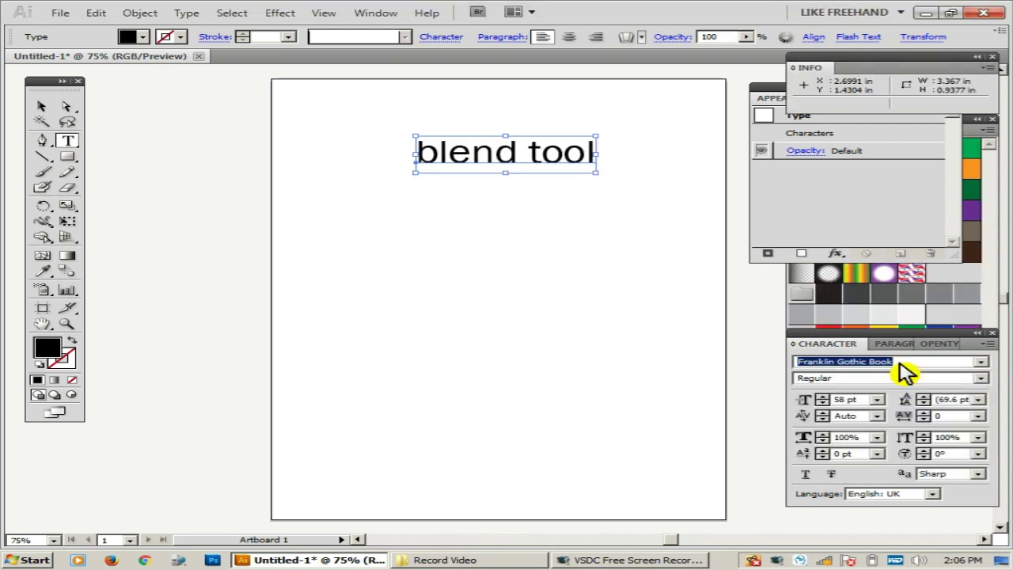
pyautogui.write('FangSong')
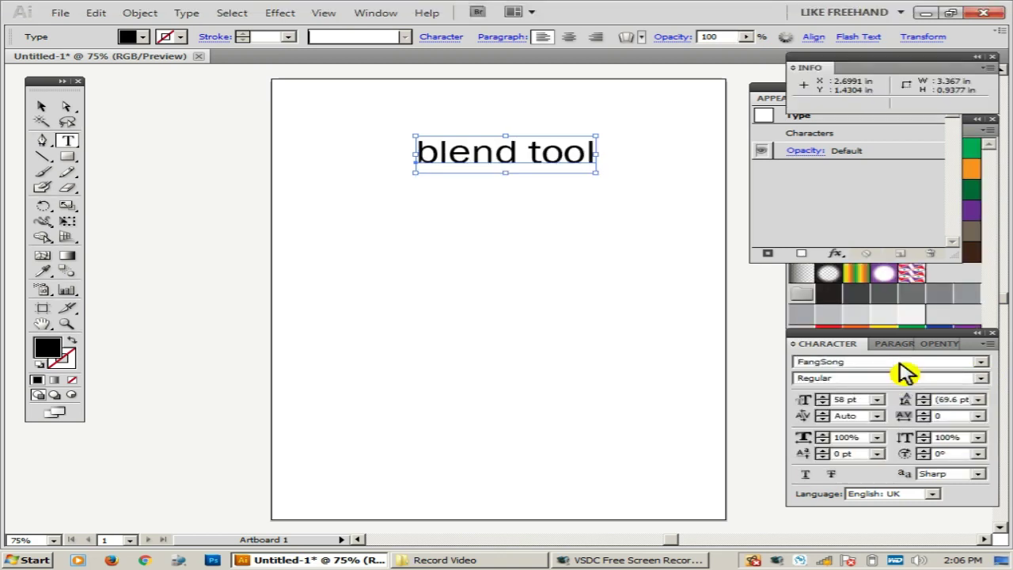
pyautogui.press('Return')
pyautogui.click(981, 361)
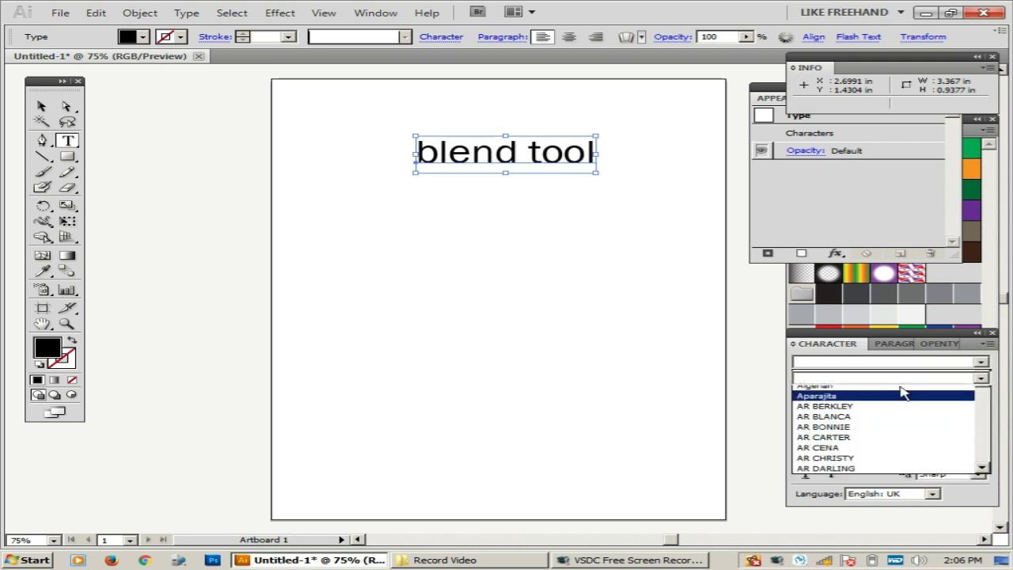
pyautogui.click(902, 395)
# Set the text's font to Arial Rounded MT Bold, Regular style.
pyautogui.click(866, 361)
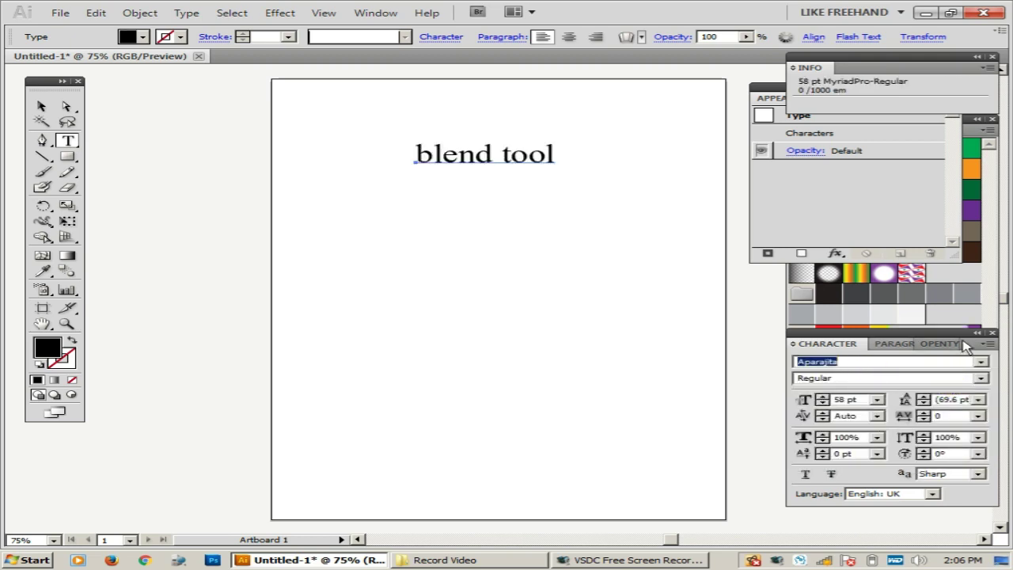
pyautogui.write('ar bl')
pyautogui.press('Return')
pyautogui.press('Down')
pyautogui.press('Down')
pyautogui.press('Down')
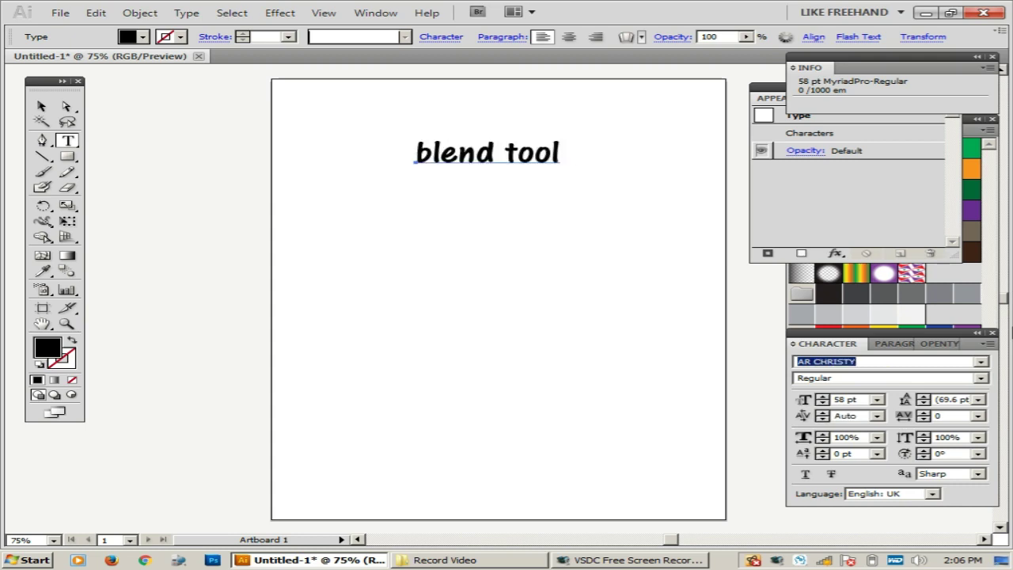
pyautogui.press('Down')
pyautogui.press('Down')
pyautogui.press('Down')
pyautogui.press('Down')
pyautogui.press('Down')
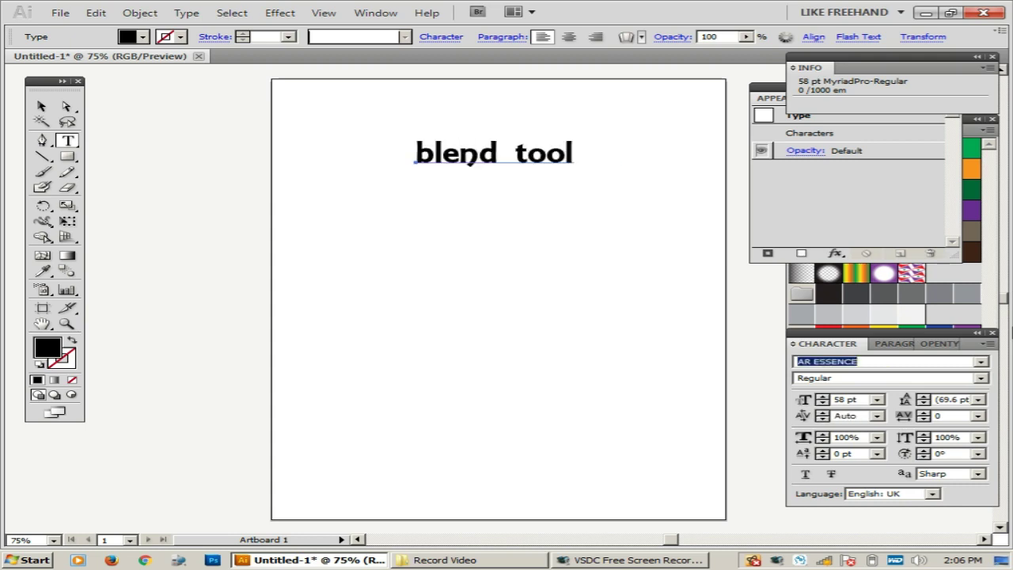
pyautogui.press('Down')
pyautogui.press('Down')
pyautogui.press('Down')
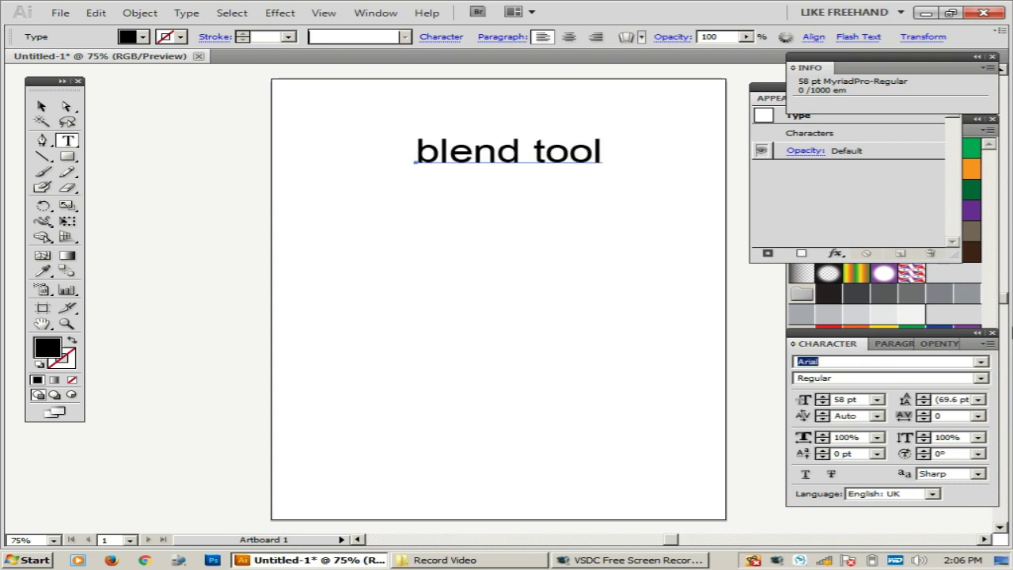
pyautogui.press('Down')
pyautogui.press('Down')
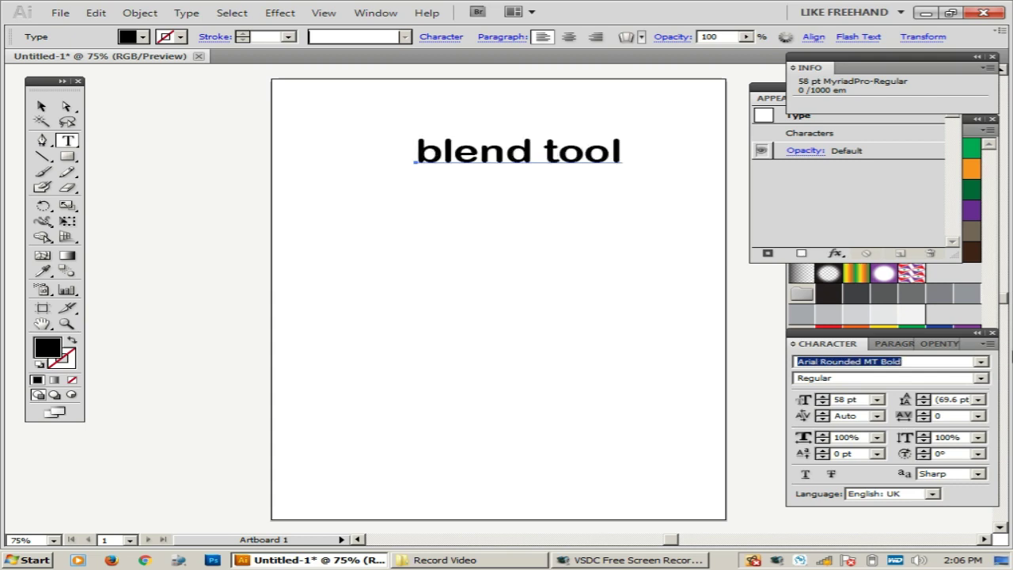
pyautogui.click(980, 377)
pyautogui.click(803, 377)
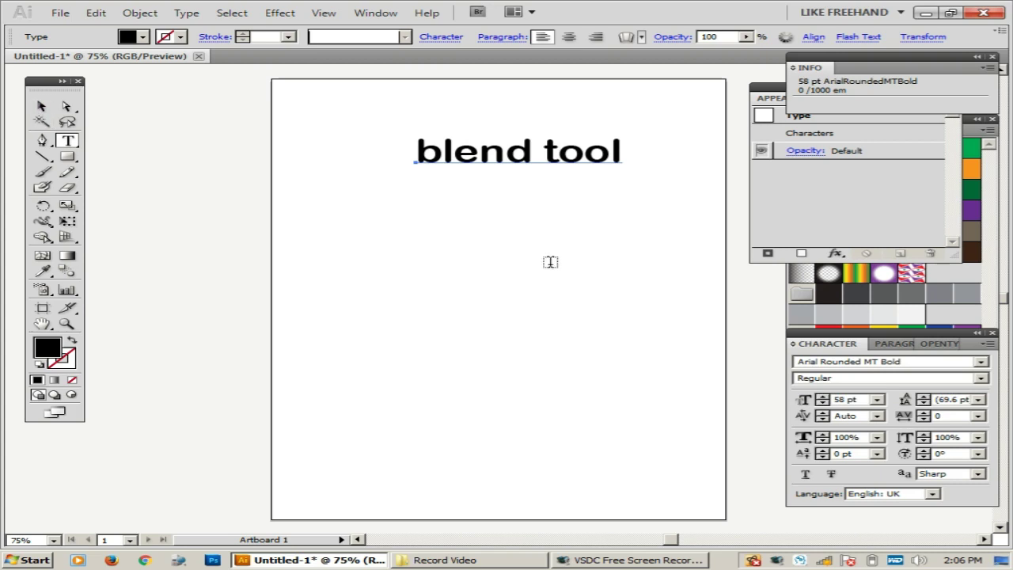
# Nudge the 'blend tool' text slightly left and deselect it.
pyautogui.press('Escape')
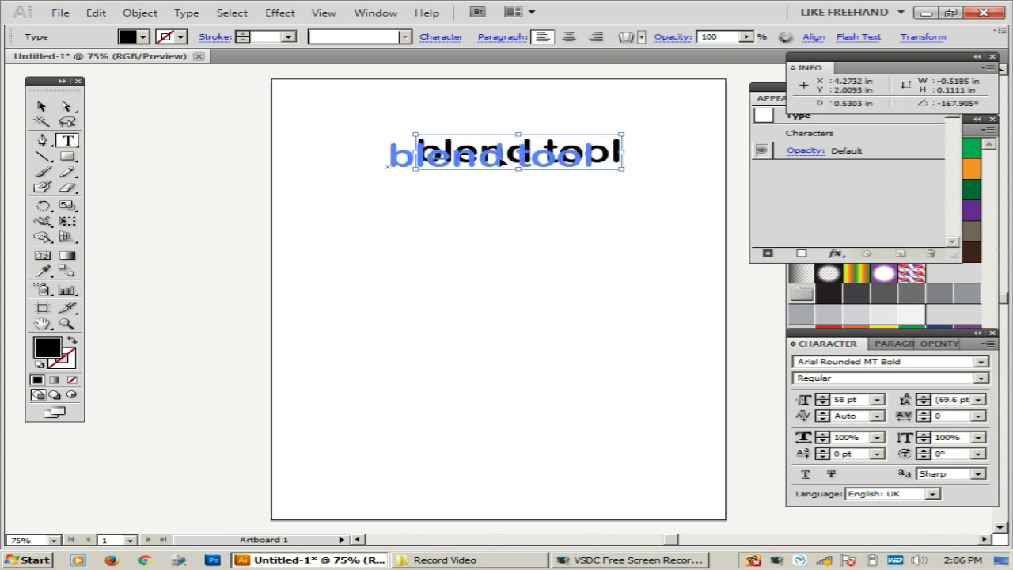
pyautogui.moveTo(529, 156); pyautogui.dragTo(500, 162)
pyautogui.hotkey('ctrl', 'shift', 'b')
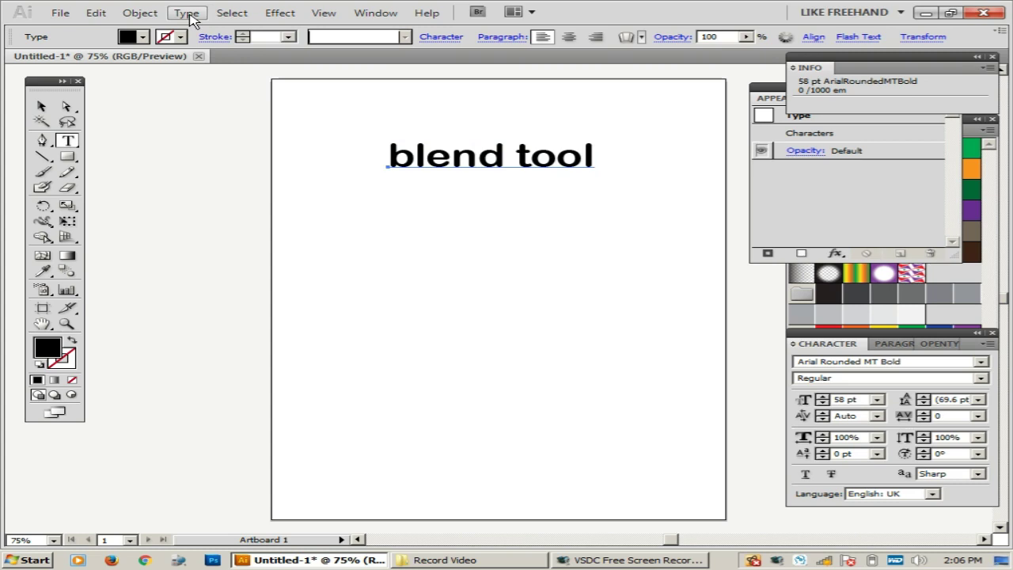
# Make the text uppercase BLEND TOOL, move it near the artboard top, and show Swatches.
pyautogui.click(190, 17)
pyautogui.moveTo(218, 173)
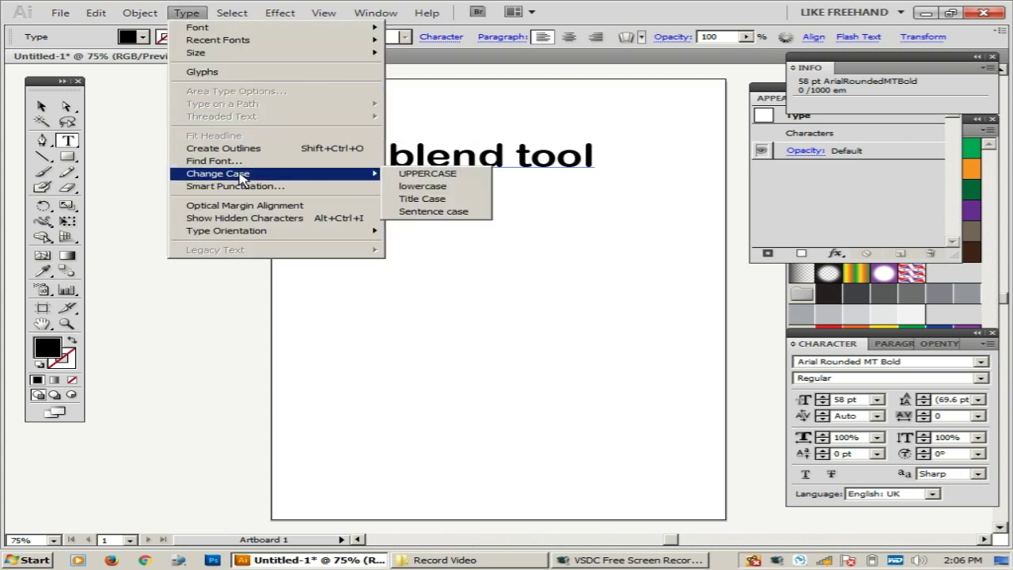
pyautogui.click(427, 176)
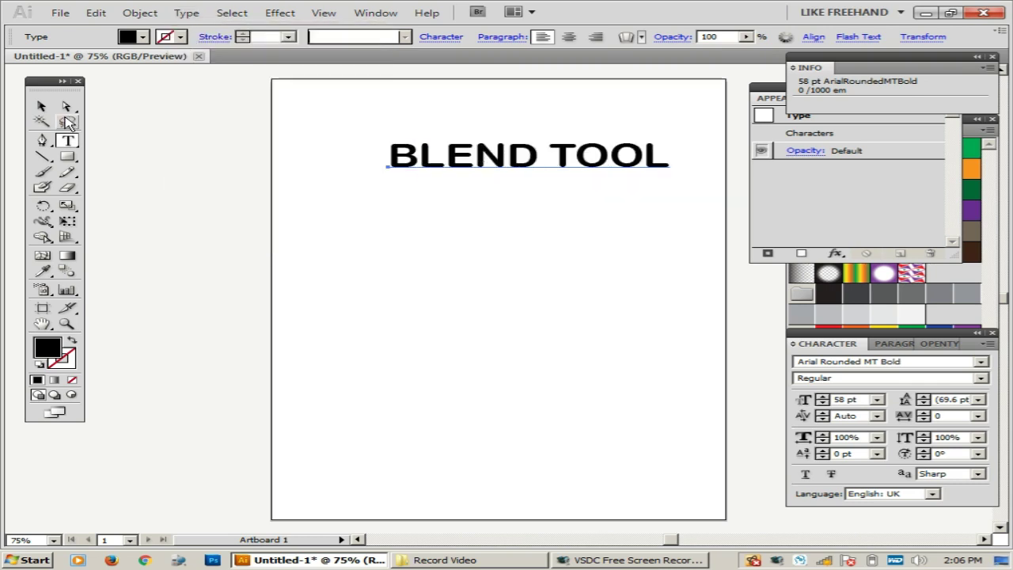
pyautogui.click(42, 106)
pyautogui.moveTo(535, 158); pyautogui.dragTo(506, 154)
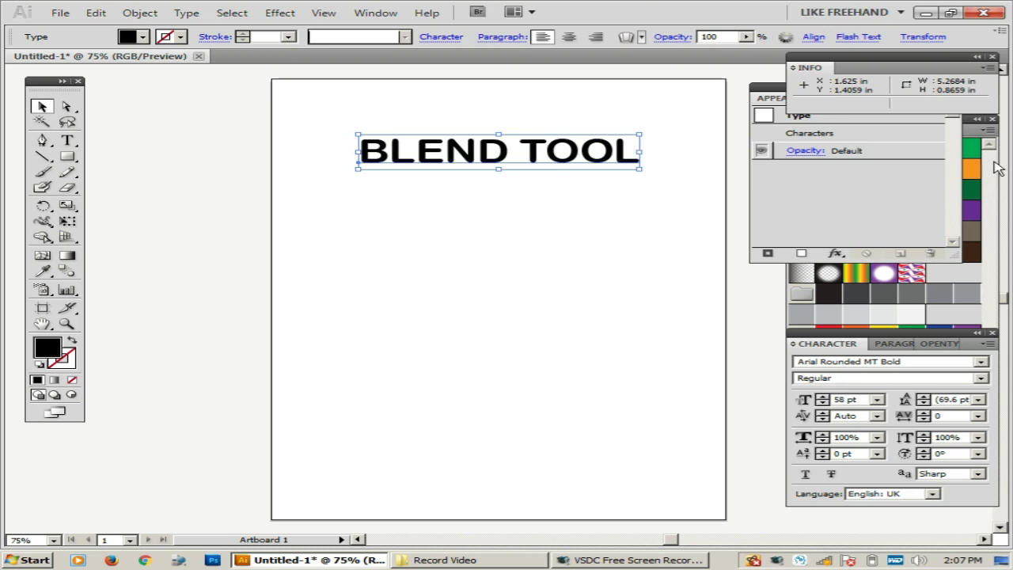
pyautogui.click(996, 168)
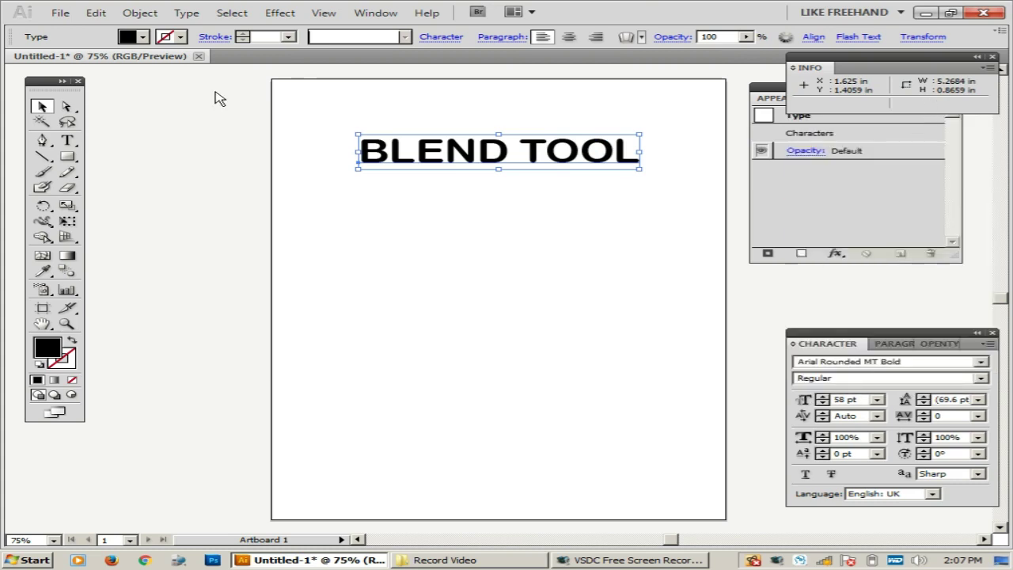
pyautogui.moveTo(581, 153); pyautogui.dragTo(580, 129)
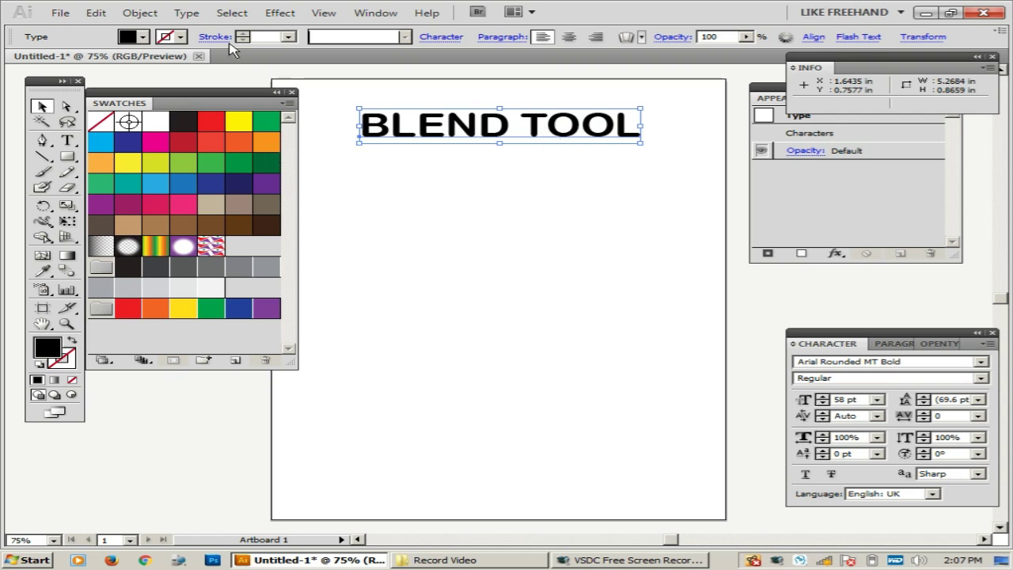
# Fill the BLEND TOOL text with the cyan swatch.
pyautogui.click(187, 13)
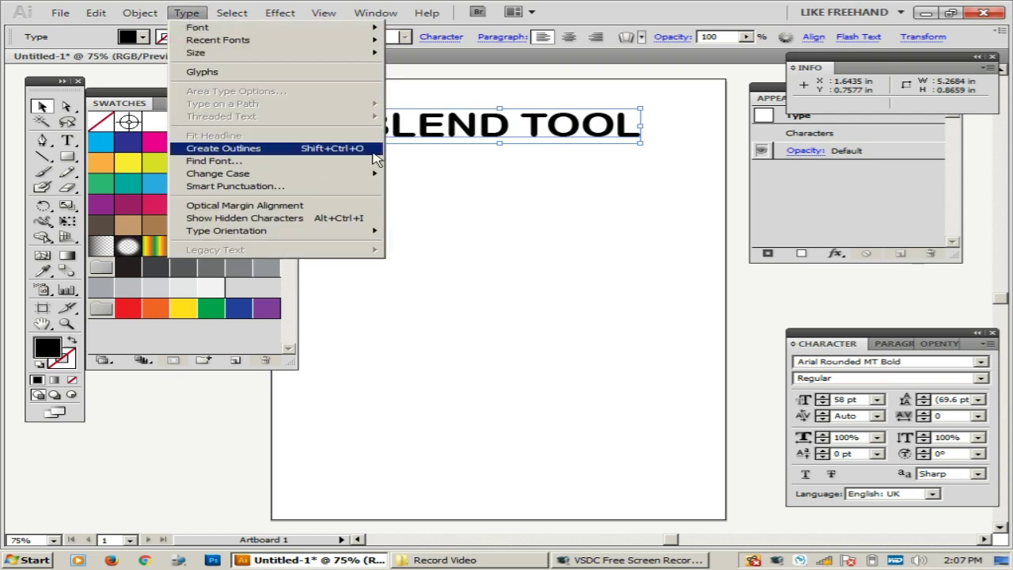
pyautogui.click(514, 170)
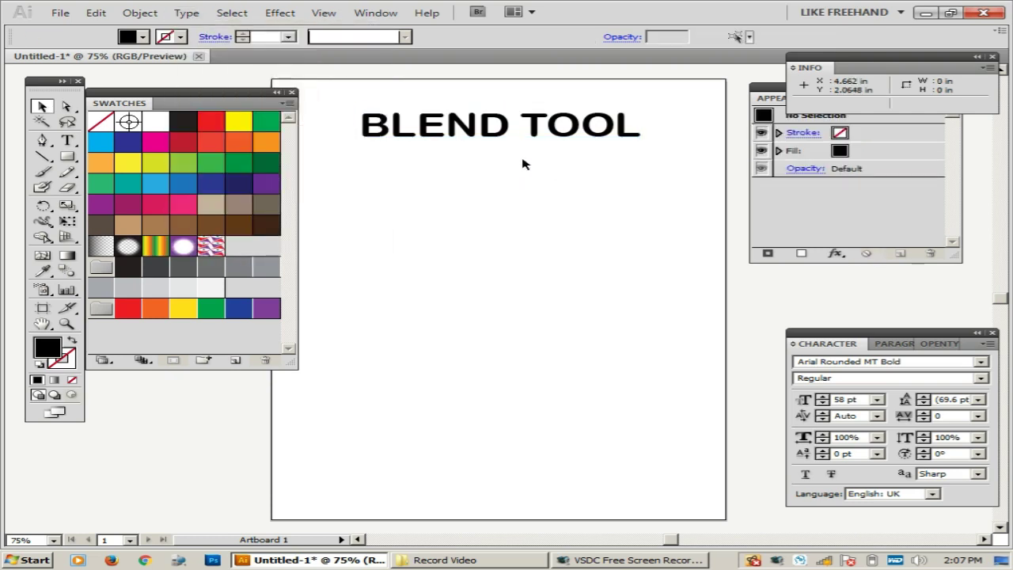
pyautogui.click(553, 130)
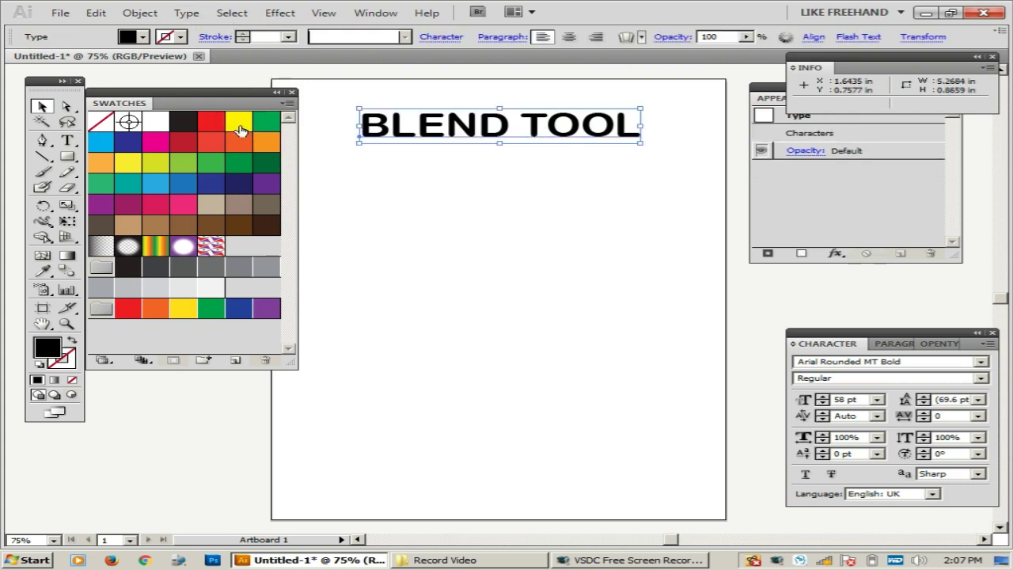
pyautogui.click(99, 144)
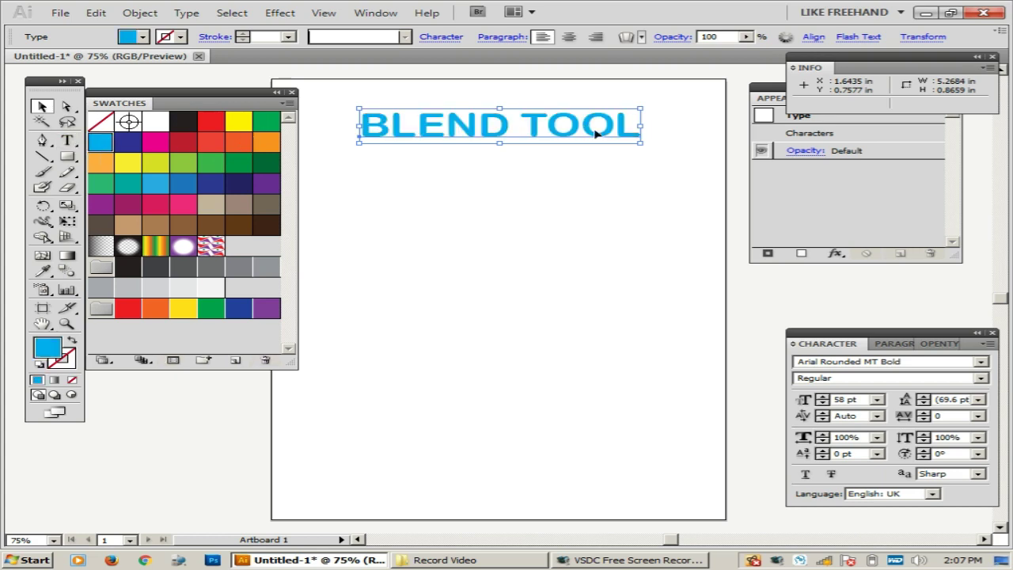
pyautogui.click(576, 186)
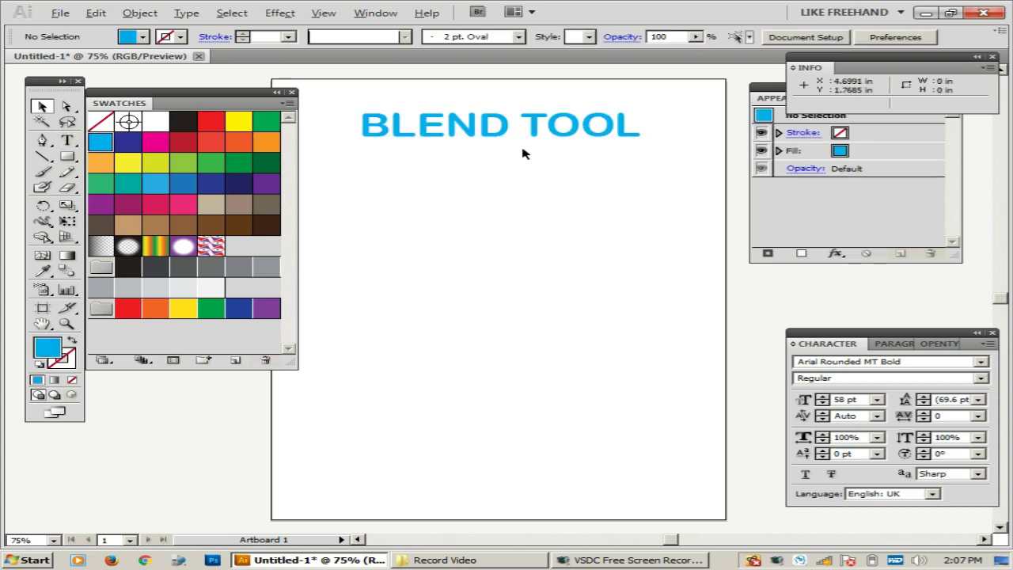
# Alt-drag two copies of BLEND TOOL down the artboard, the last near the bottom.
pyautogui.moveTo(487, 126)
pyautogui.mouseDown()
pyautogui.moveTo(492, 247)
pyautogui.moveTo(520, 421)
pyautogui.moveTo(523, 342)
pyautogui.mouseUp()
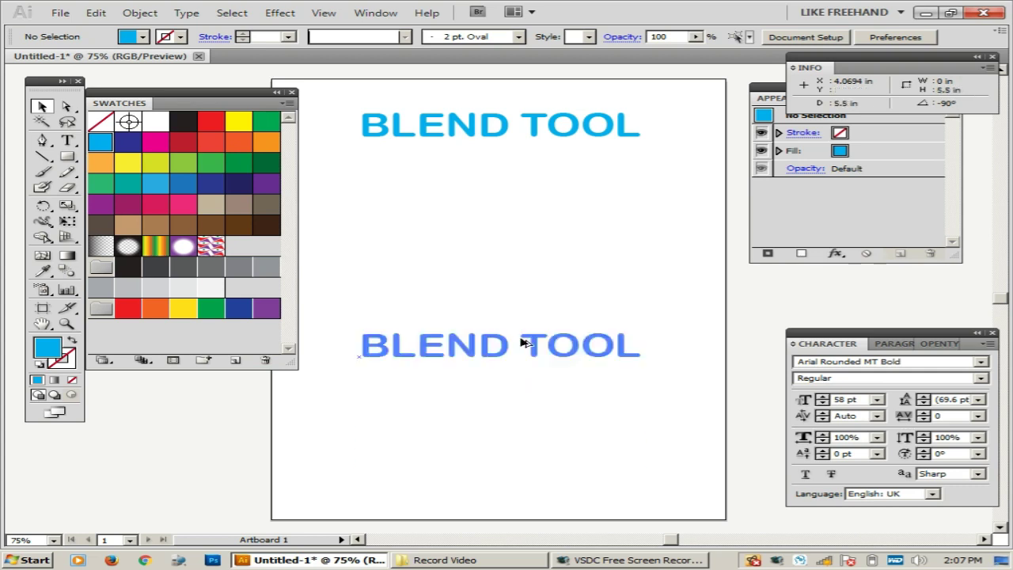
pyautogui.moveTo(522, 342); pyautogui.dragTo(520, 232)
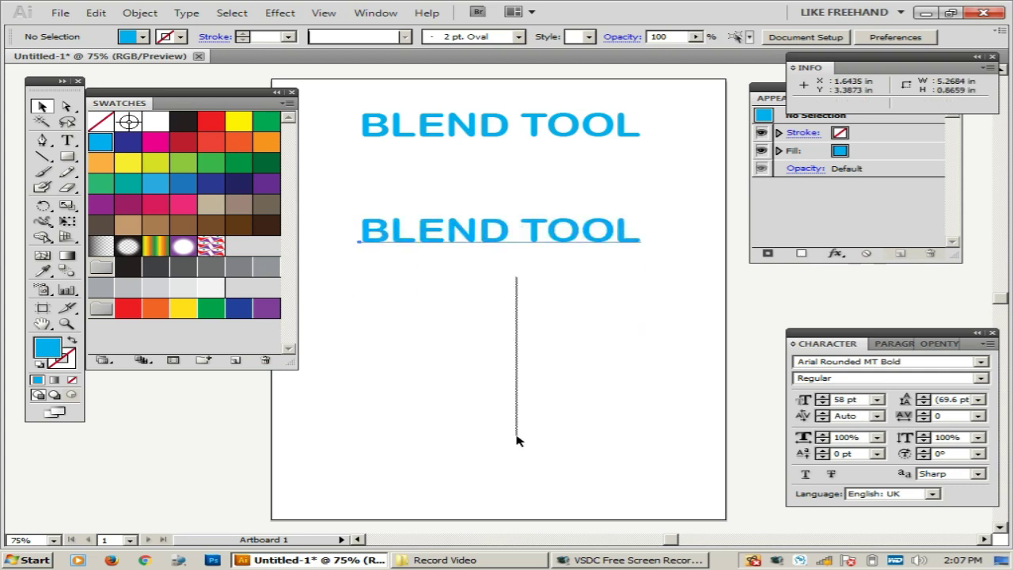
pyautogui.click(510, 235)
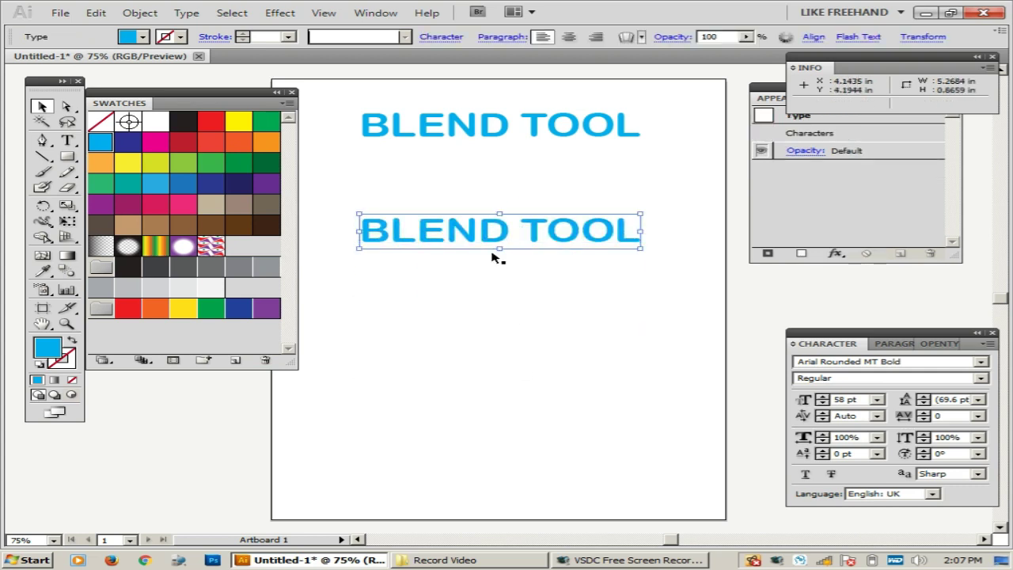
pyautogui.click(492, 382)
pyautogui.moveTo(509, 227); pyautogui.dragTo(511, 405)
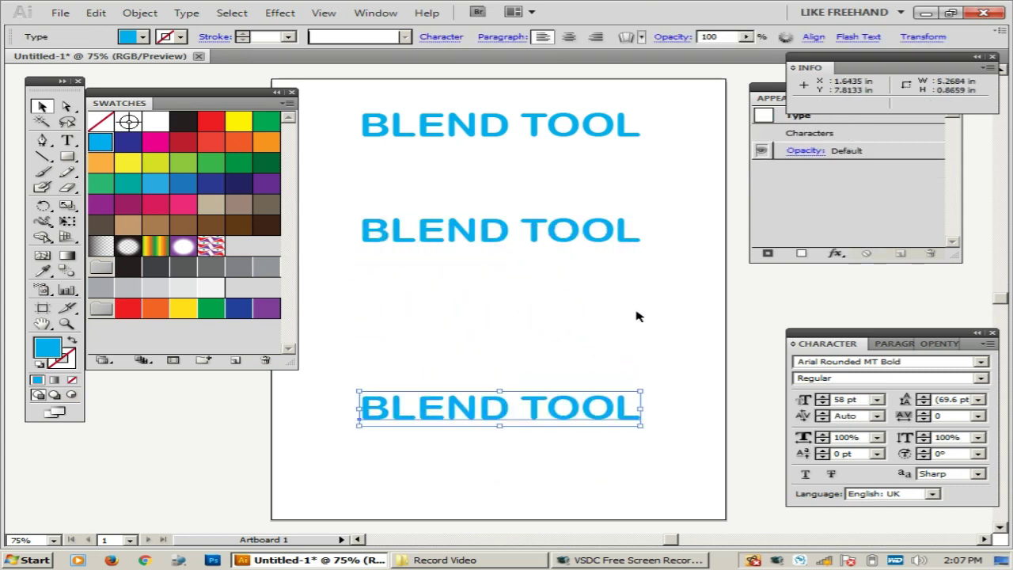
# Delete the middle copy and select the bottom BLEND TOOL copy.
pyautogui.click(637, 316)
pyautogui.moveTo(356, 194); pyautogui.dragTo(684, 281)
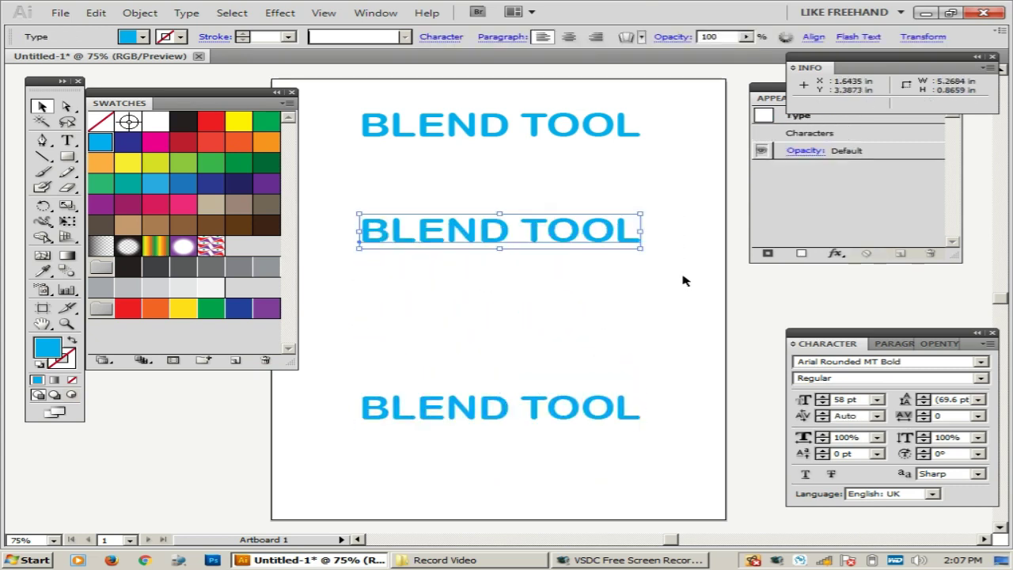
pyautogui.press('Delete')
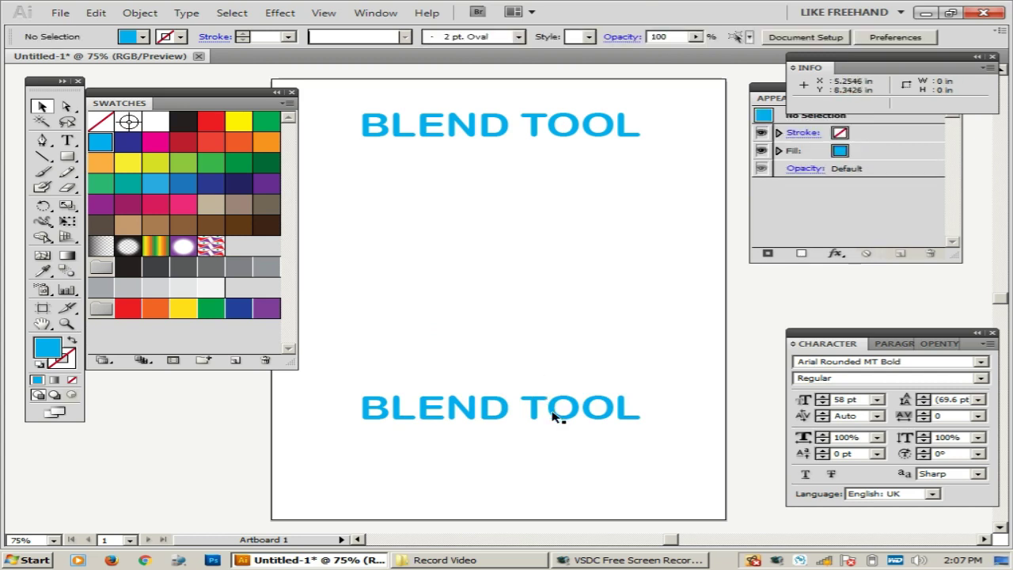
pyautogui.click(556, 417)
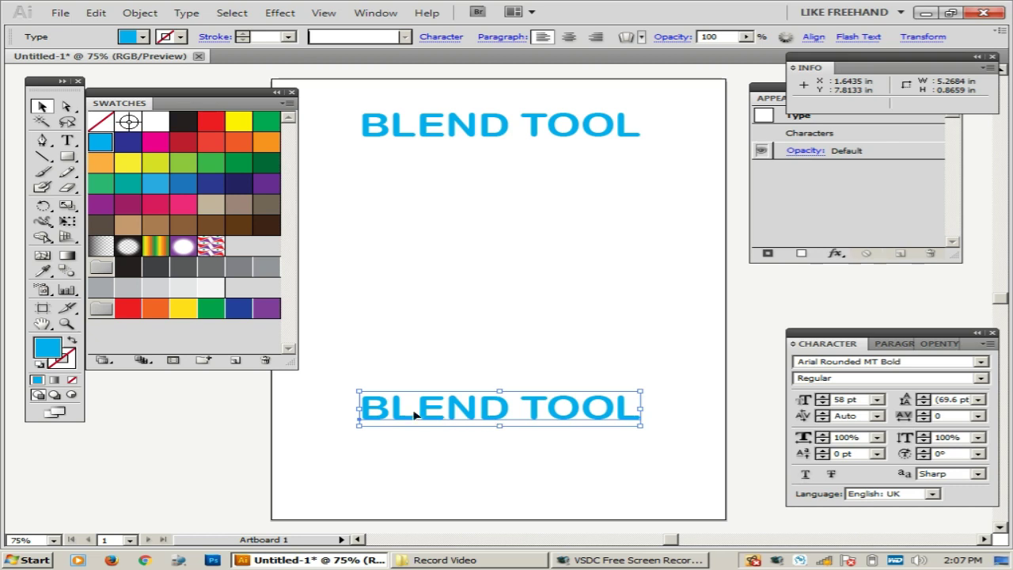
# Make the bottom copy purple and scale it up to about 79.6 pt.
pyautogui.click(266, 184)
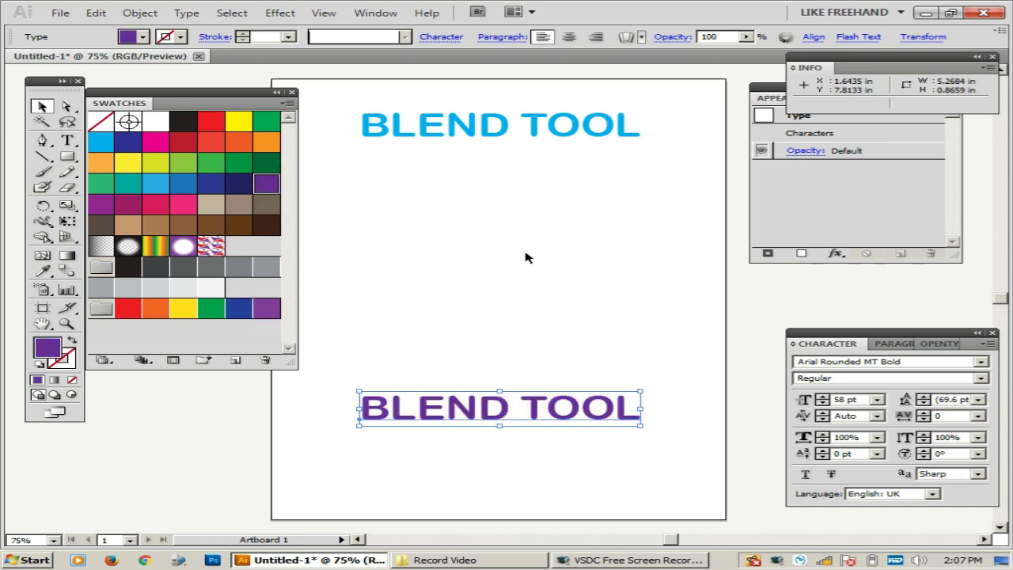
pyautogui.click(595, 258)
pyautogui.click(528, 405)
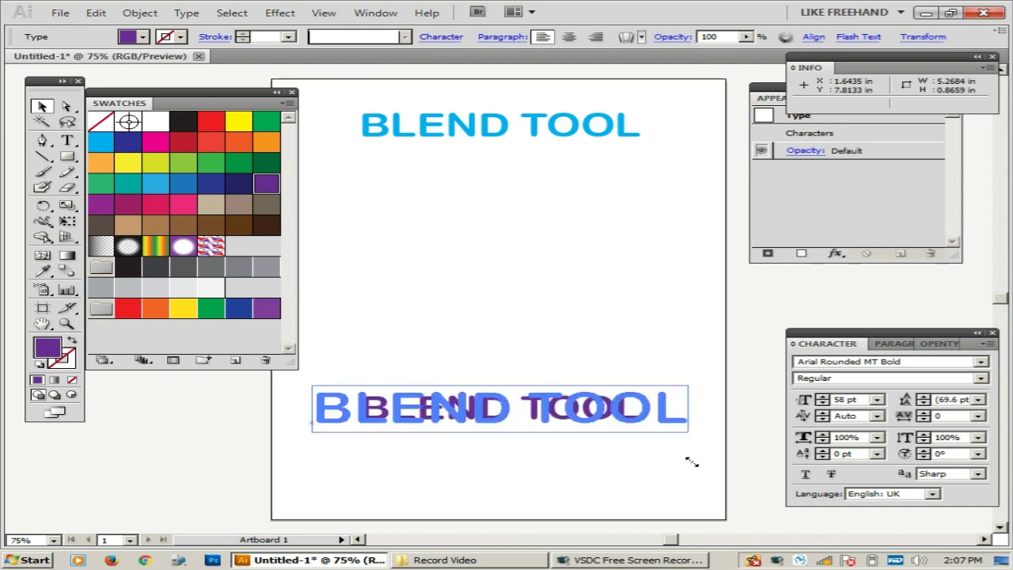
pyautogui.moveTo(644, 428)
pyautogui.mouseDown()
pyautogui.moveTo(693, 461)
pyautogui.moveTo(691, 451)
pyautogui.mouseUp()
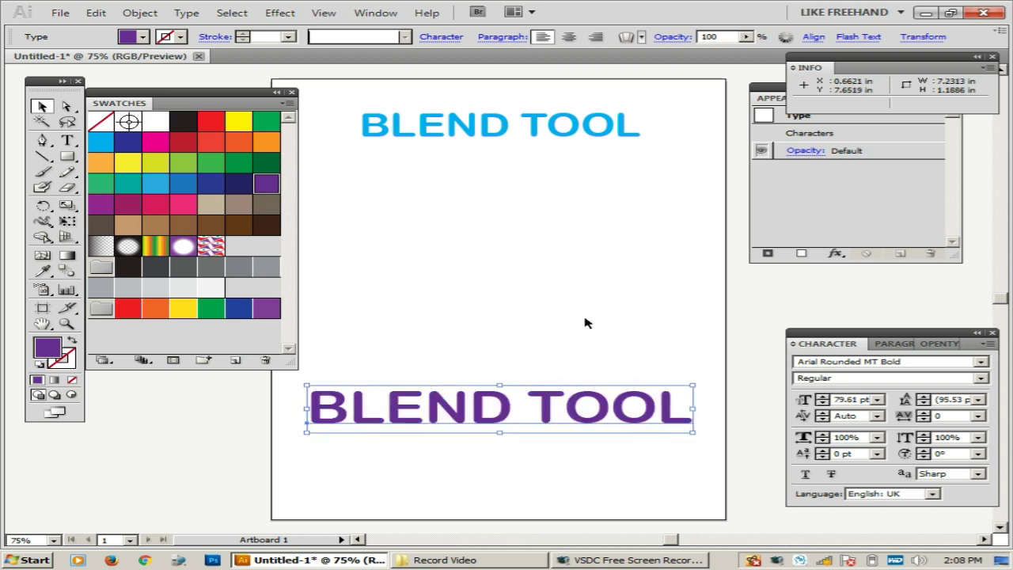
pyautogui.click(585, 323)
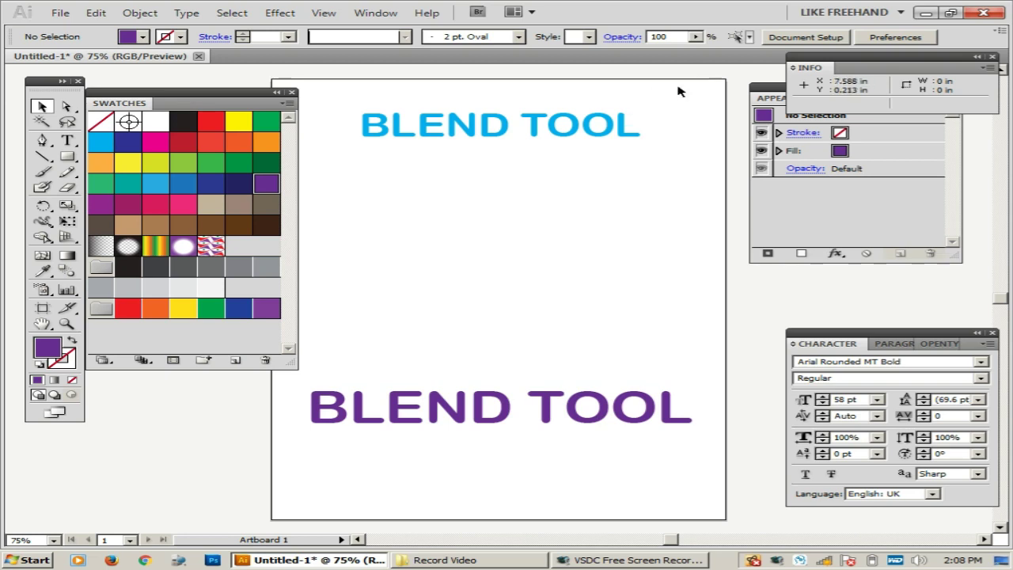
# Select the cyan and purple texts and apply Object > Blend > Make.
pyautogui.moveTo(704, 84); pyautogui.dragTo(460, 329)
pyautogui.moveTo(704, 84); pyautogui.dragTo(274, 396)
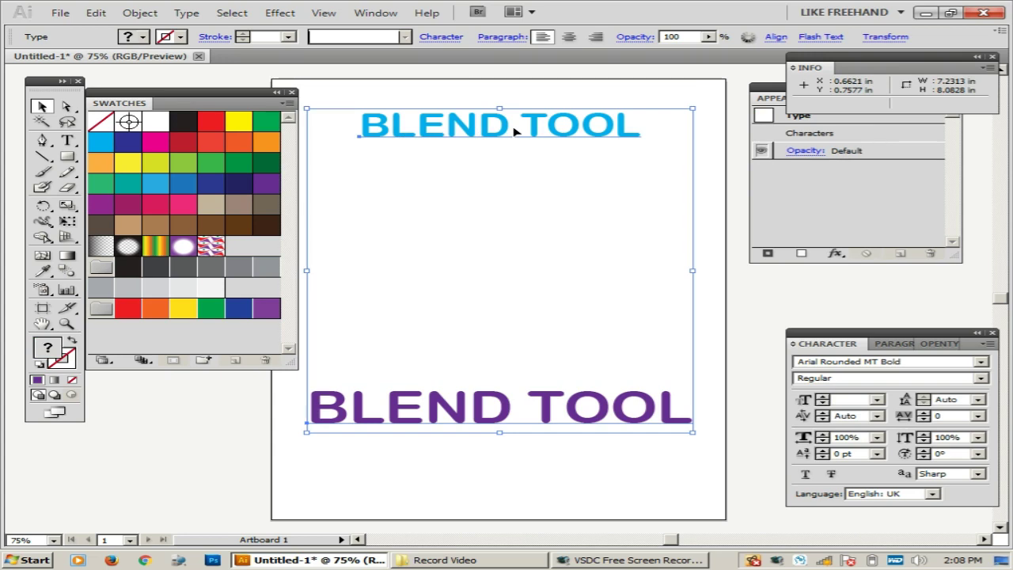
pyautogui.click(141, 13)
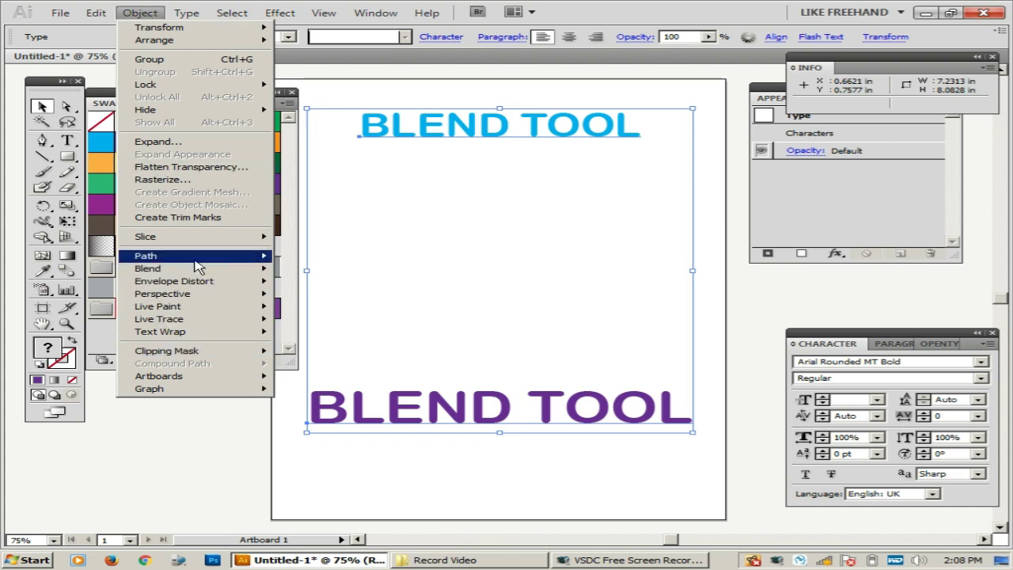
pyautogui.moveTo(147, 268)
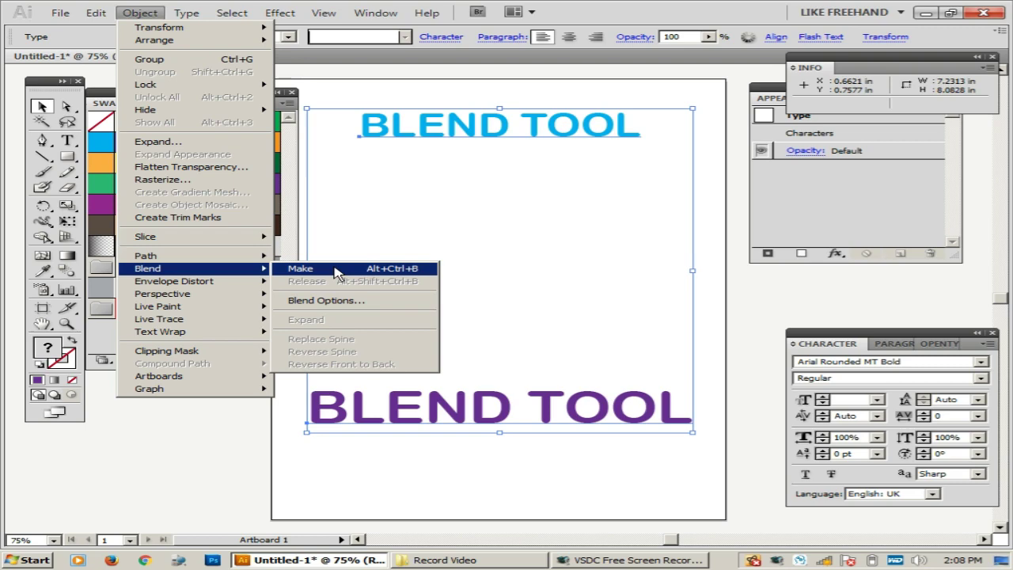
pyautogui.click(335, 272)
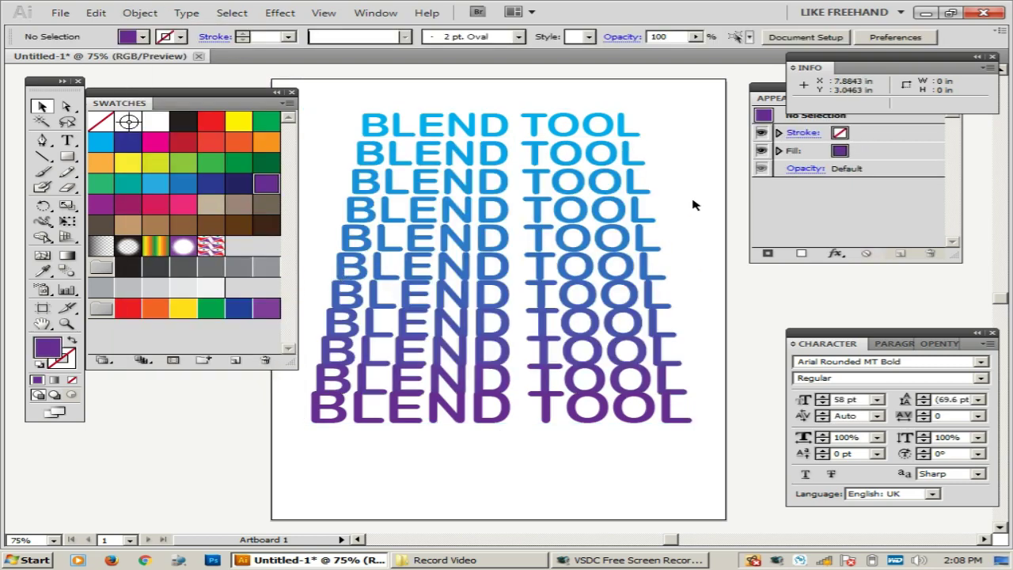
pyautogui.click(624, 164)
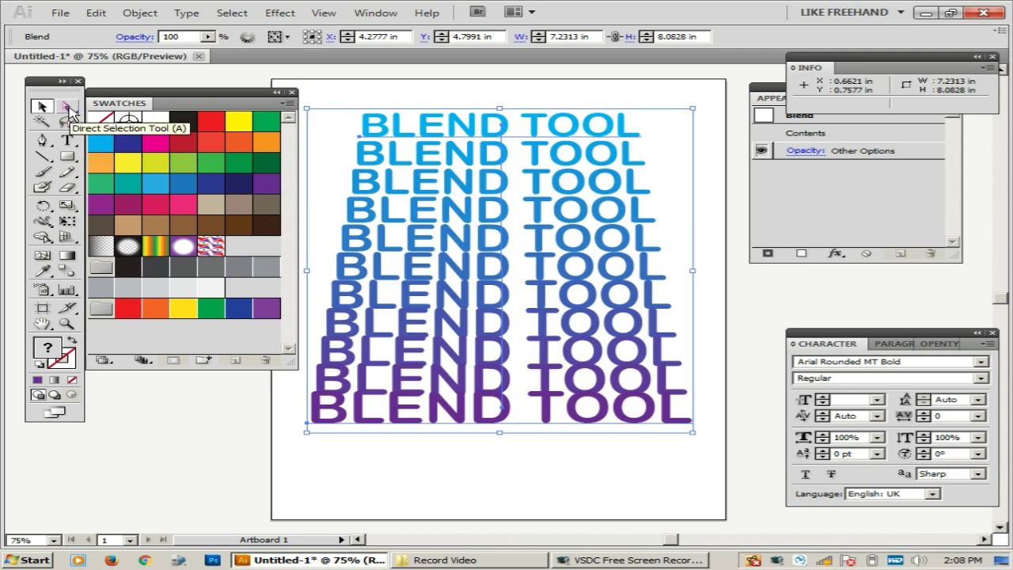
# Drag the blend spine's top anchor upward above the artboard and zoom out to 50%.
pyautogui.doubleClick(69, 111)
pyautogui.click(599, 239)
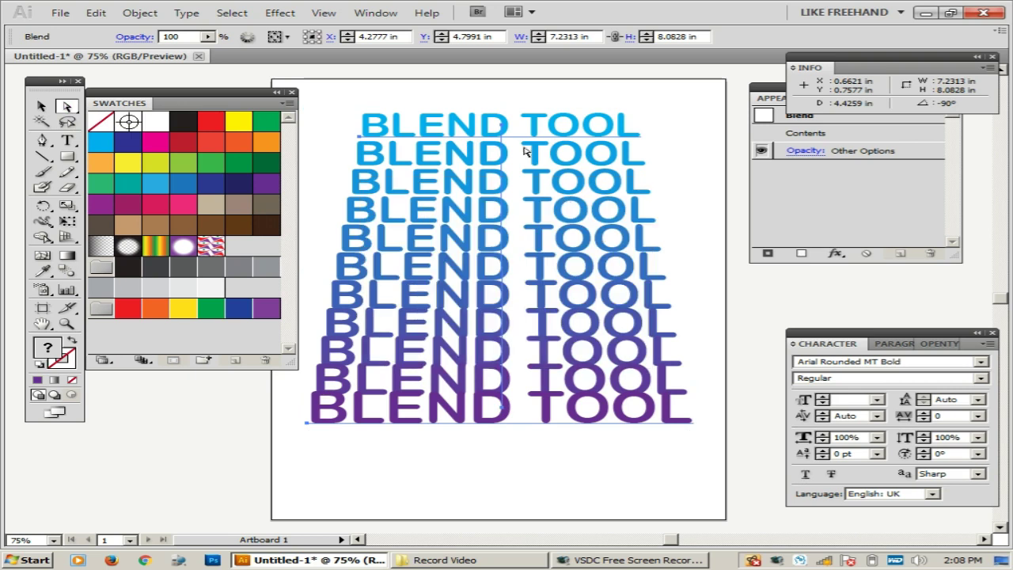
pyautogui.click(503, 130)
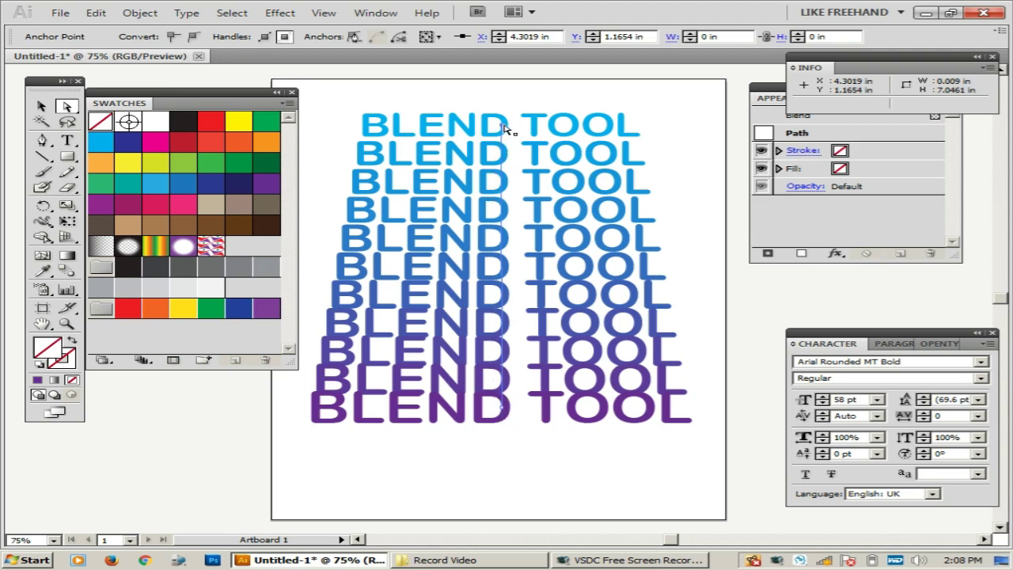
pyautogui.moveTo(503, 129)
pyautogui.mouseDown()
pyautogui.moveTo(585, 129)
pyautogui.moveTo(388, 133)
pyautogui.moveTo(667, 131)
pyautogui.moveTo(513, 81)
pyautogui.mouseUp()
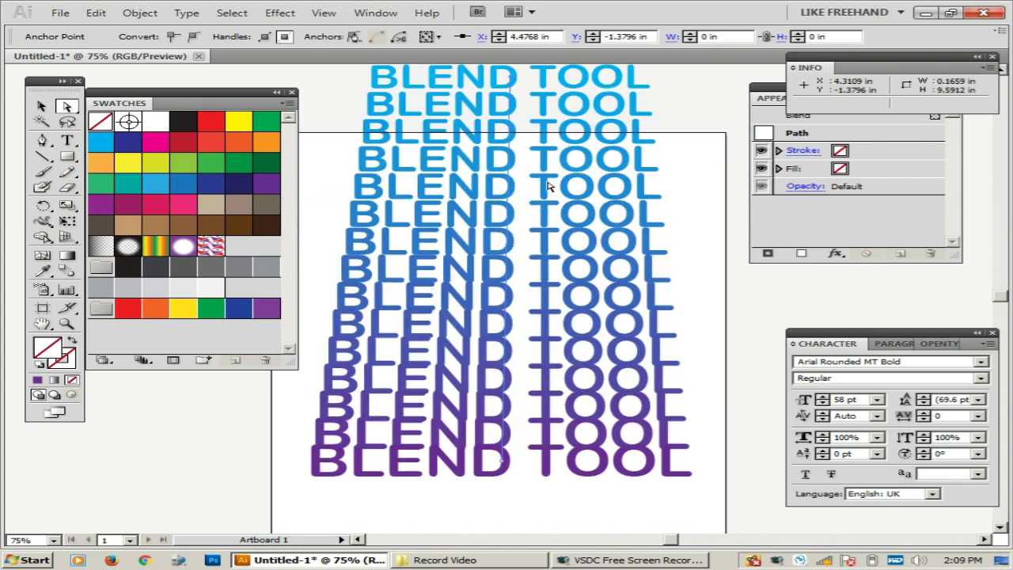
pyautogui.scroll(5, 548, 185)
pyautogui.moveTo(511, 228); pyautogui.dragTo(512, 222)
pyautogui.keyDown('ctrl'); pyautogui.keyDown('alt'); pyautogui.click(481, 286); pyautogui.keyUp('alt'); pyautogui.keyUp('ctrl')
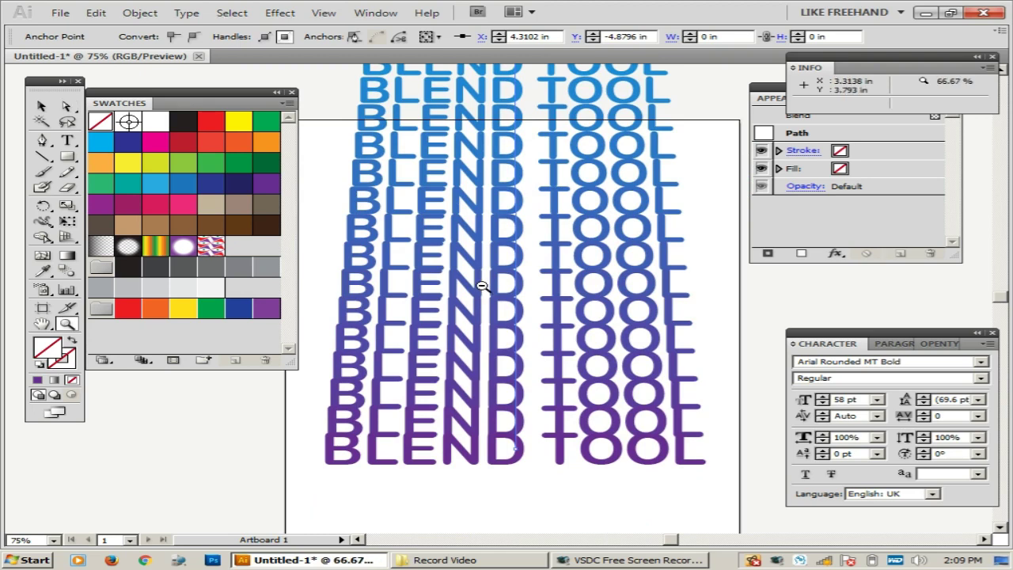
pyautogui.keyDown('ctrl'); pyautogui.keyDown('alt'); pyautogui.click(481, 286); pyautogui.keyUp('alt'); pyautogui.keyUp('ctrl')
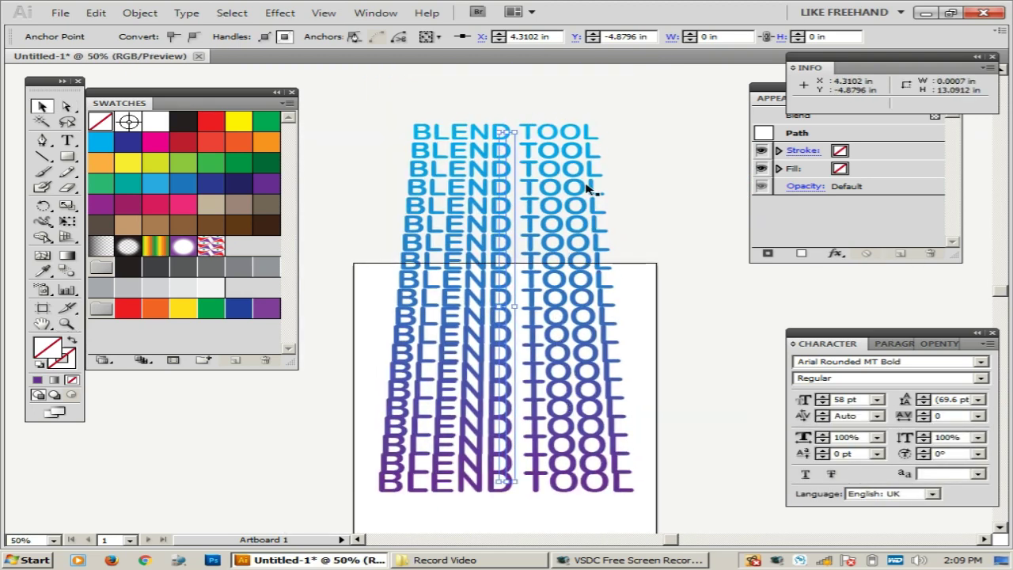
pyautogui.click(633, 132)
pyautogui.click(507, 162)
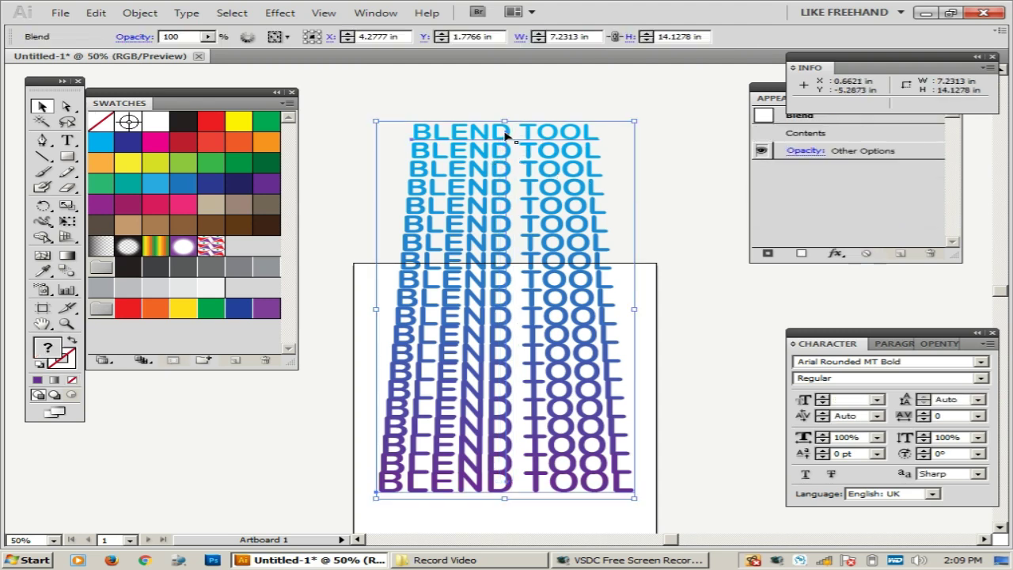
# Select the top text inside the blend and tint it tan.
pyautogui.doubleClick(503, 128)
pyautogui.click(502, 115)
pyautogui.doubleClick(637, 140)
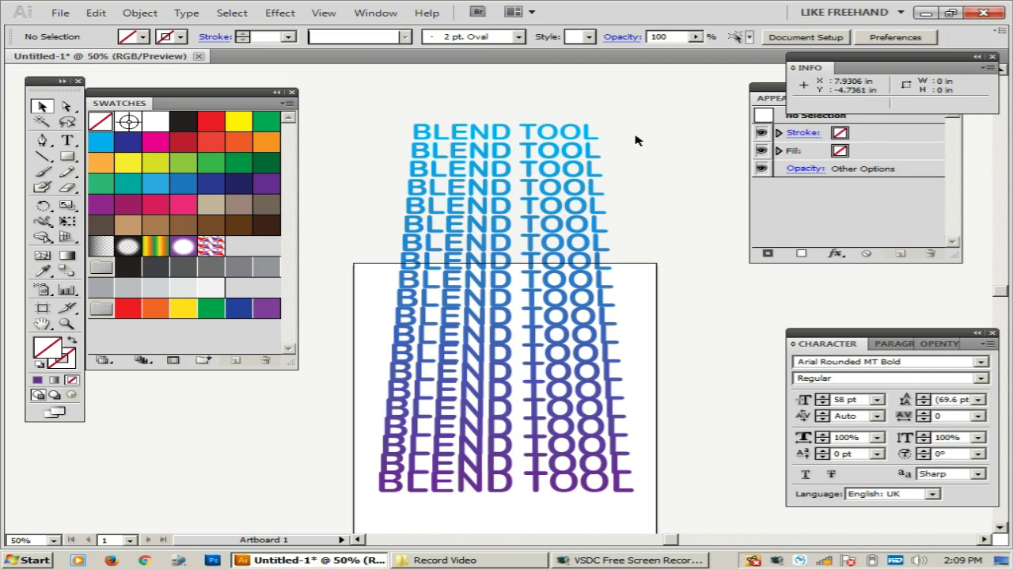
pyautogui.click(522, 141)
pyautogui.click(534, 151)
pyautogui.click(543, 134)
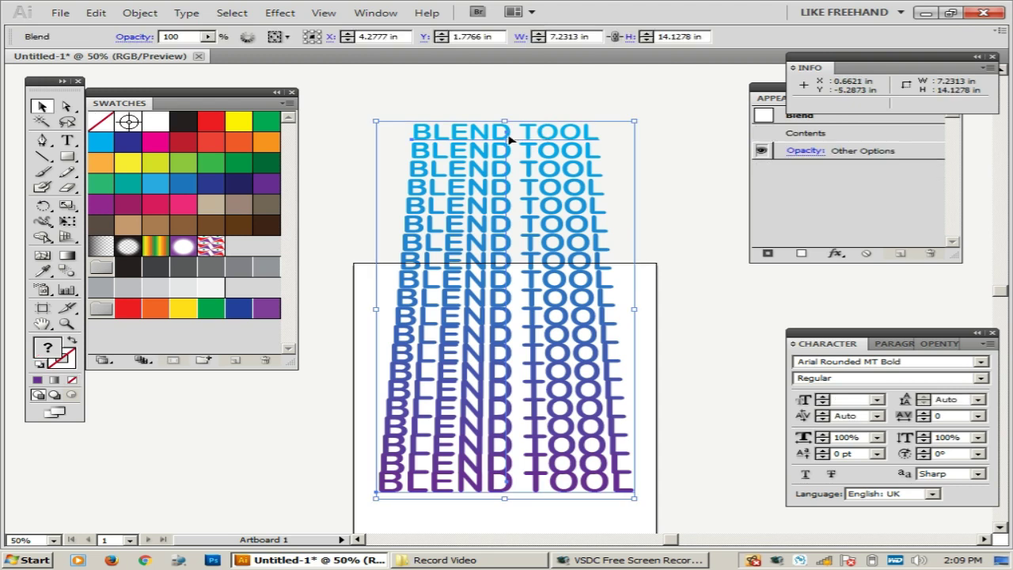
pyautogui.click(556, 96)
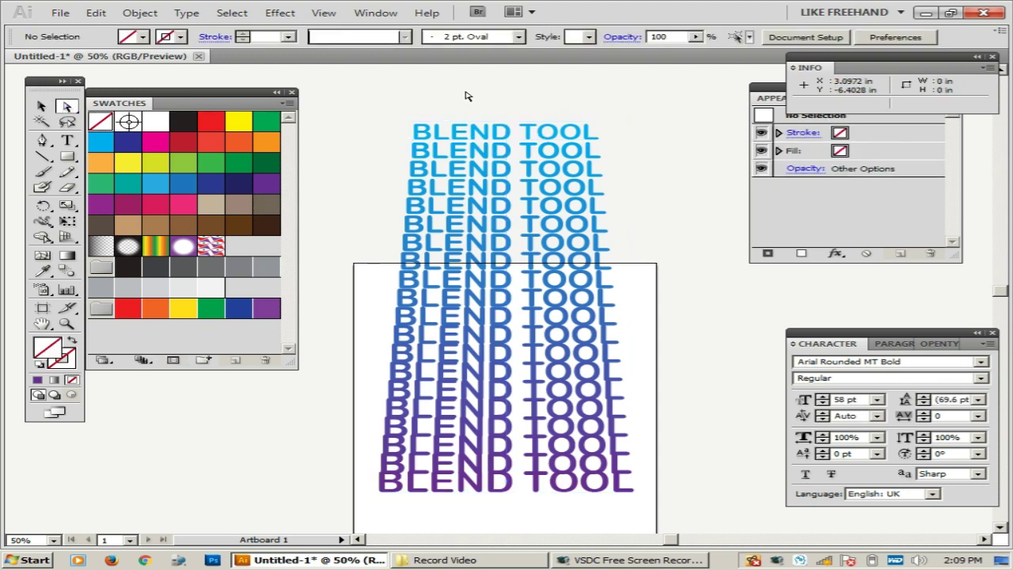
pyautogui.click(499, 139)
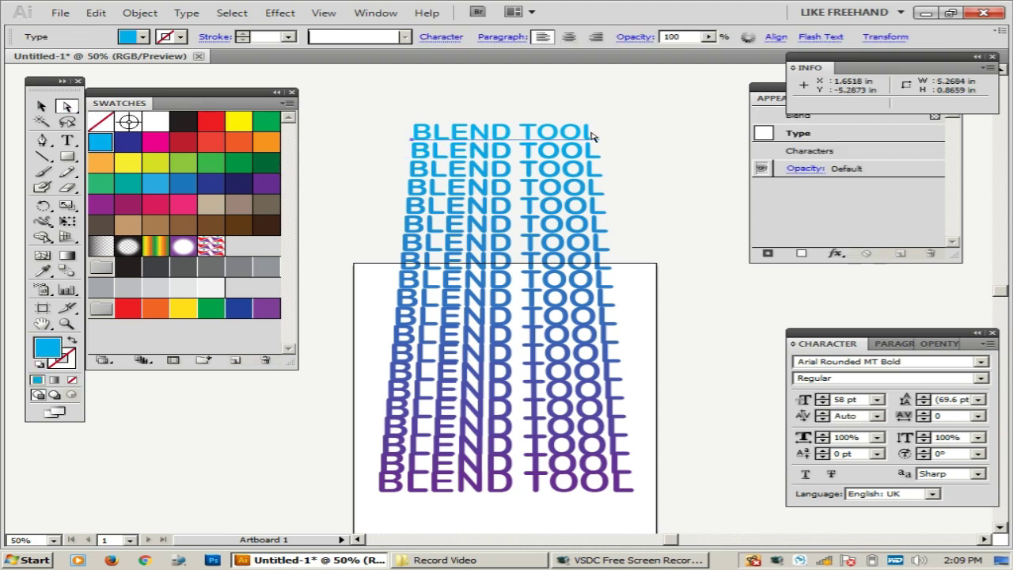
pyautogui.click(215, 208)
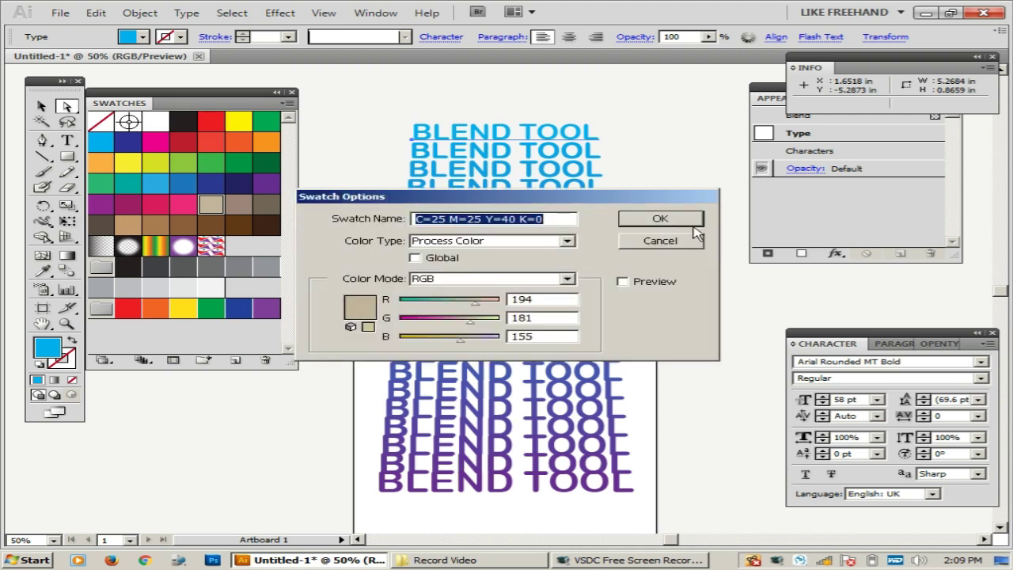
pyautogui.click(682, 244)
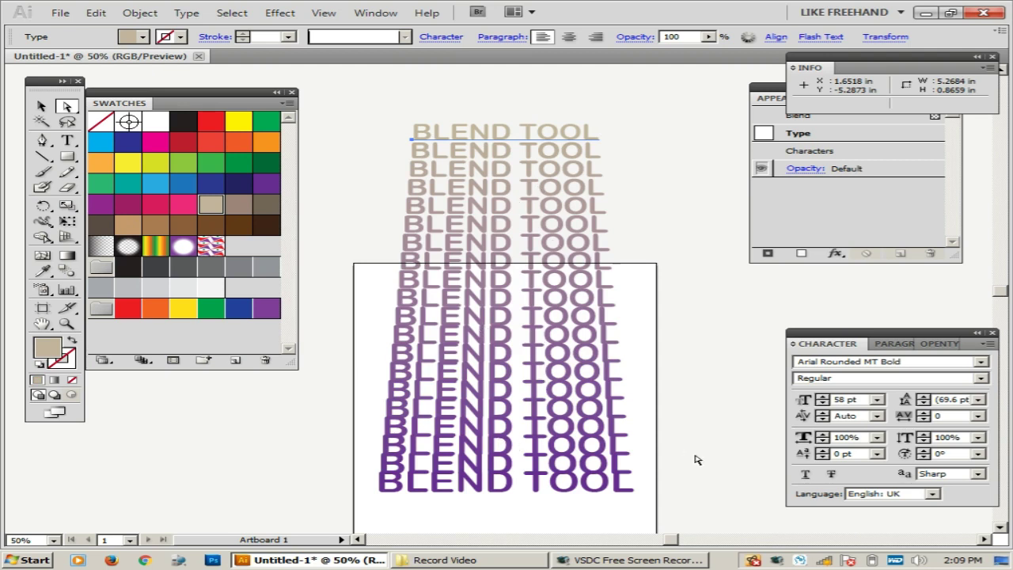
pyautogui.click(535, 503)
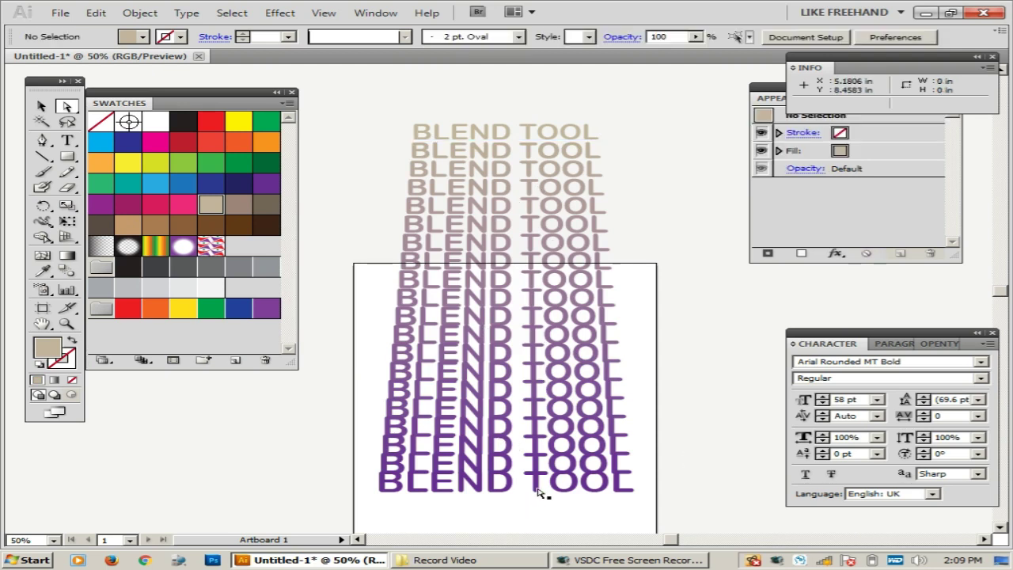
# Colour the bottom text red and the top text yellow, then zoom out.
pyautogui.click(538, 491)
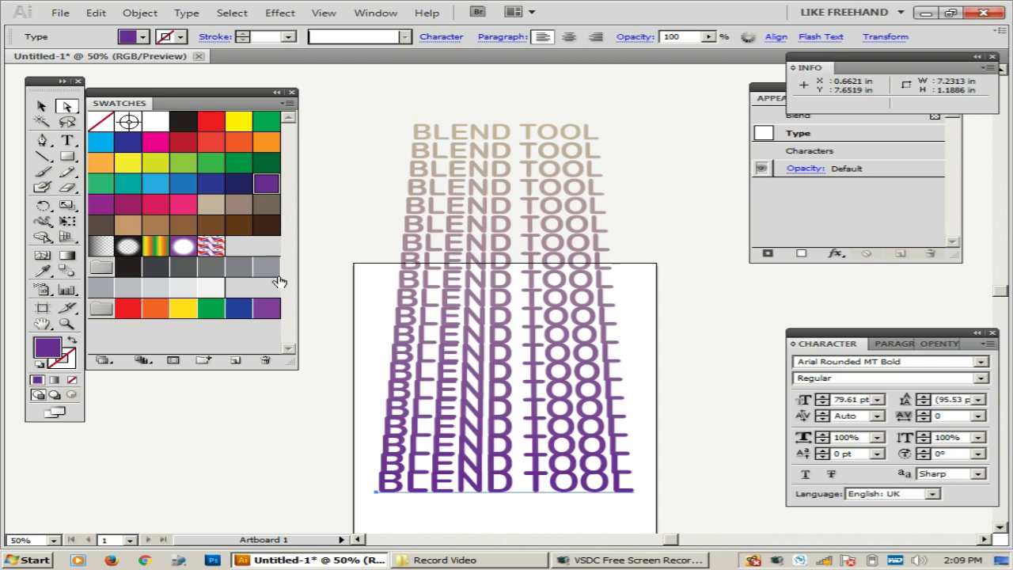
pyautogui.click(210, 136)
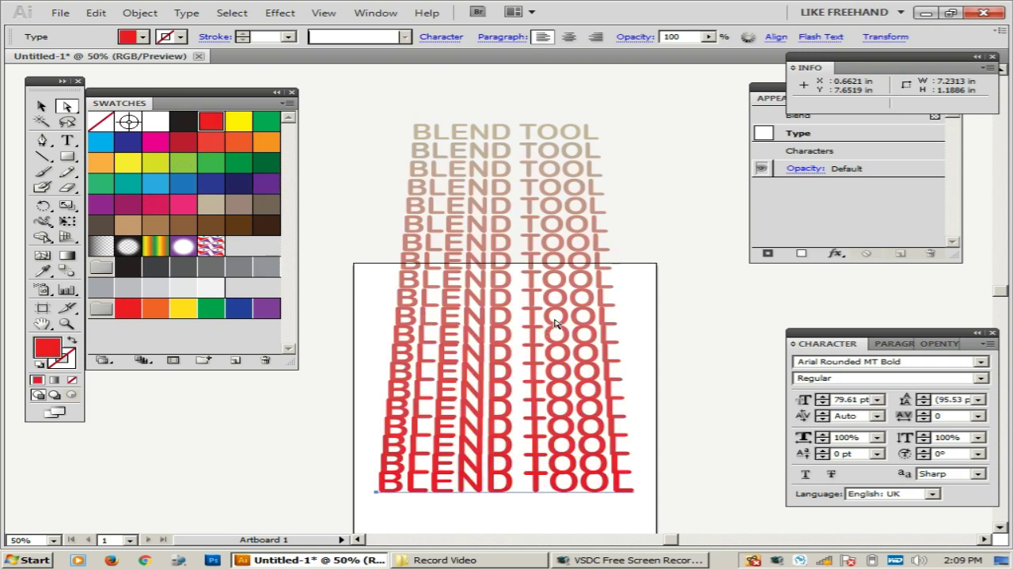
pyautogui.click(551, 132)
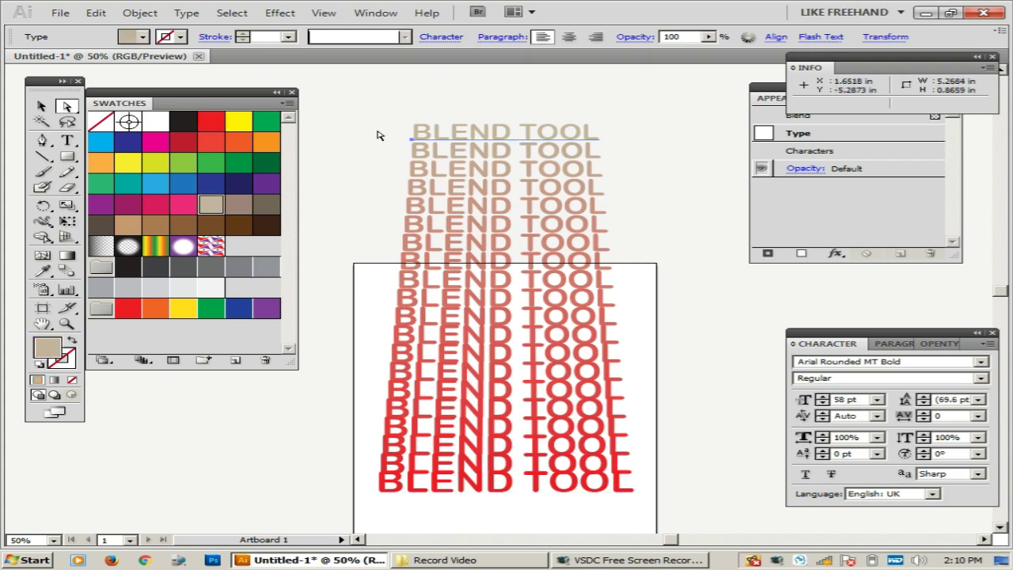
pyautogui.click(239, 128)
pyautogui.click(711, 279)
pyautogui.press('z')
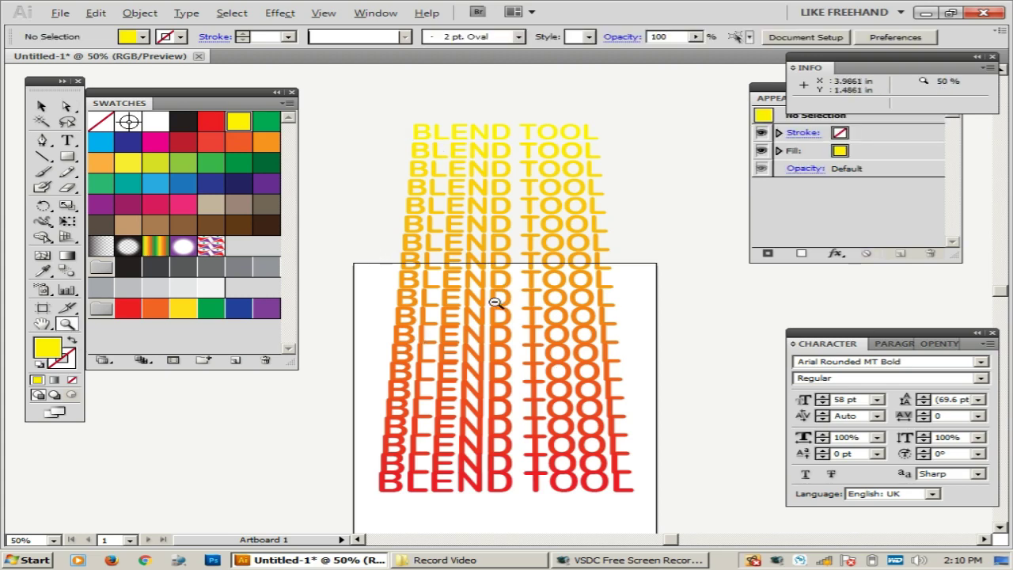
pyautogui.keyDown('alt'); pyautogui.click(494, 302); pyautogui.keyUp('alt')
pyautogui.scroll(-2, 620, 306)
# Move the yellow-to-red text blend right of the artboard and zoom in on the empty artboard.
pyautogui.press('v')
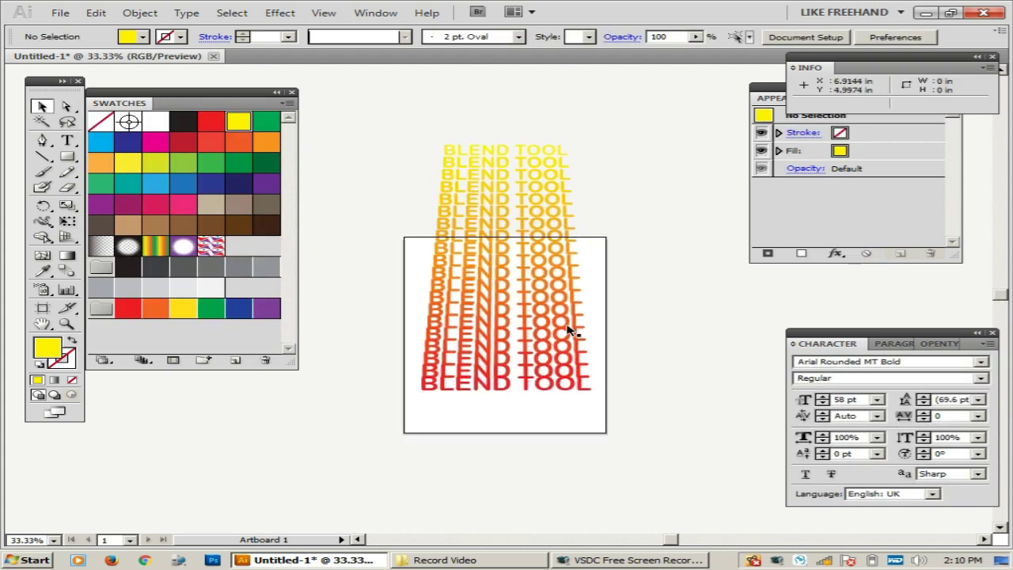
pyautogui.click(568, 331)
pyautogui.moveTo(466, 311); pyautogui.dragTo(678, 315)
pyautogui.click(465, 272)
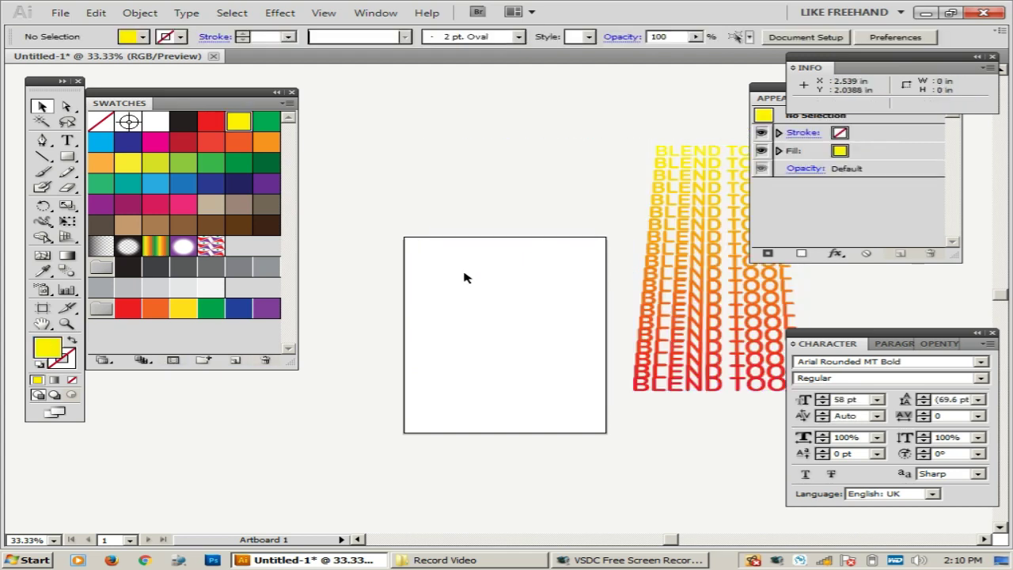
pyautogui.press('z')
pyautogui.moveTo(350, 217); pyautogui.dragTo(690, 438)
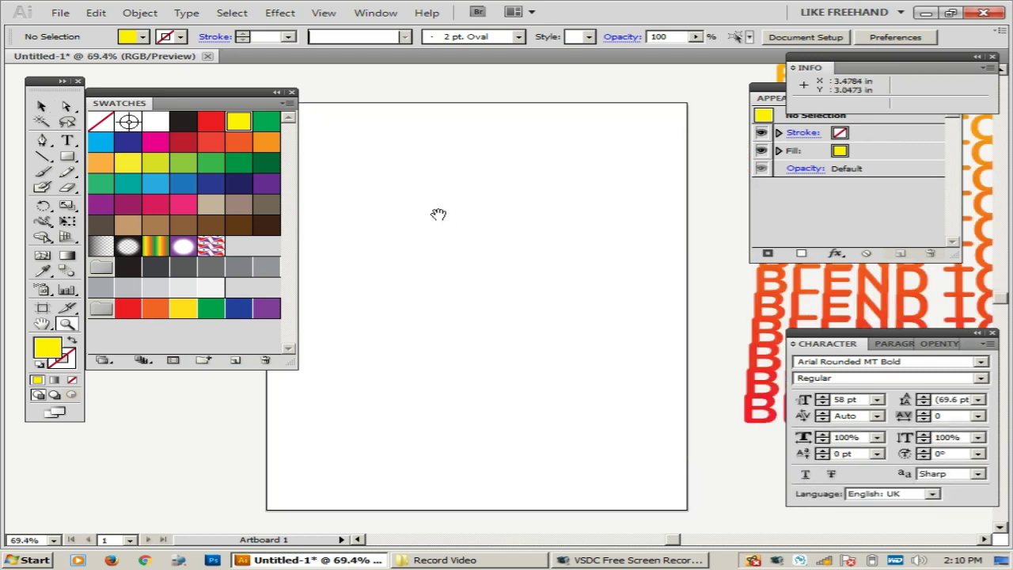
pyautogui.moveTo(438, 214); pyautogui.dragTo(501, 214)
pyautogui.keyDown('alt'); pyautogui.click(486, 224); pyautogui.keyUp('alt')
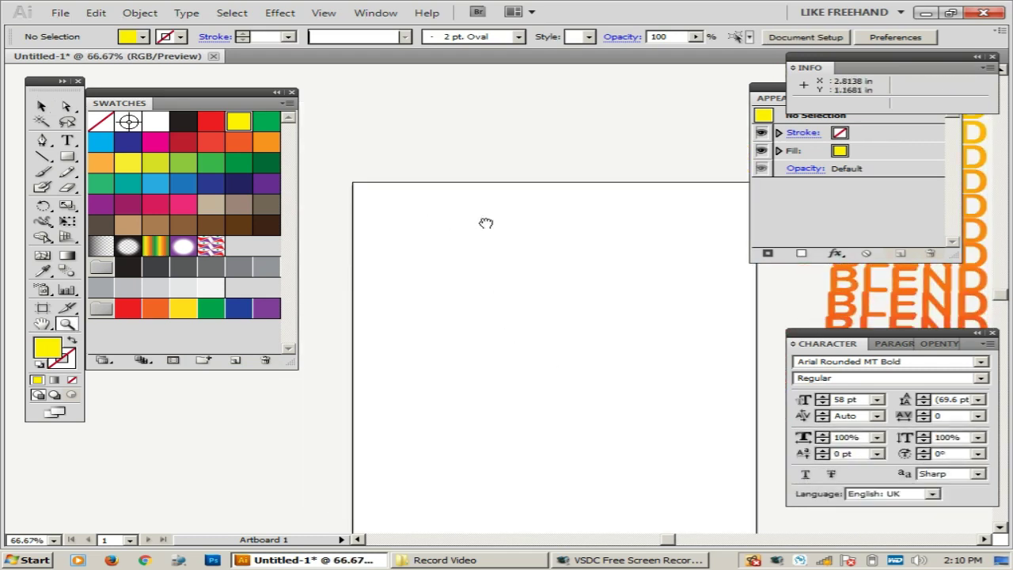
# Type 'blend mode' near the artboard's top left and set it in the Impact font.
pyautogui.press('t')
pyautogui.click(406, 212)
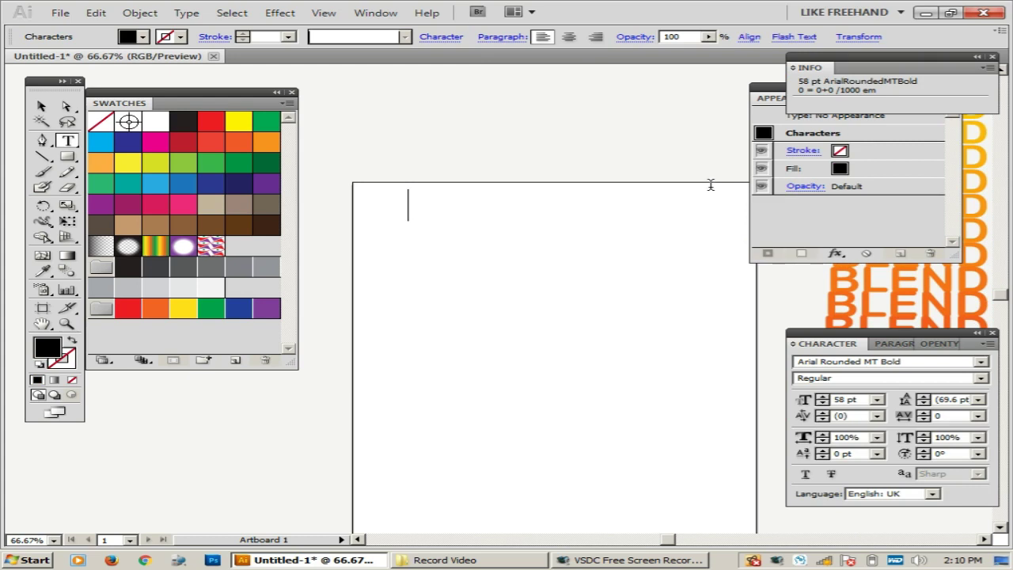
pyautogui.write('blend m')
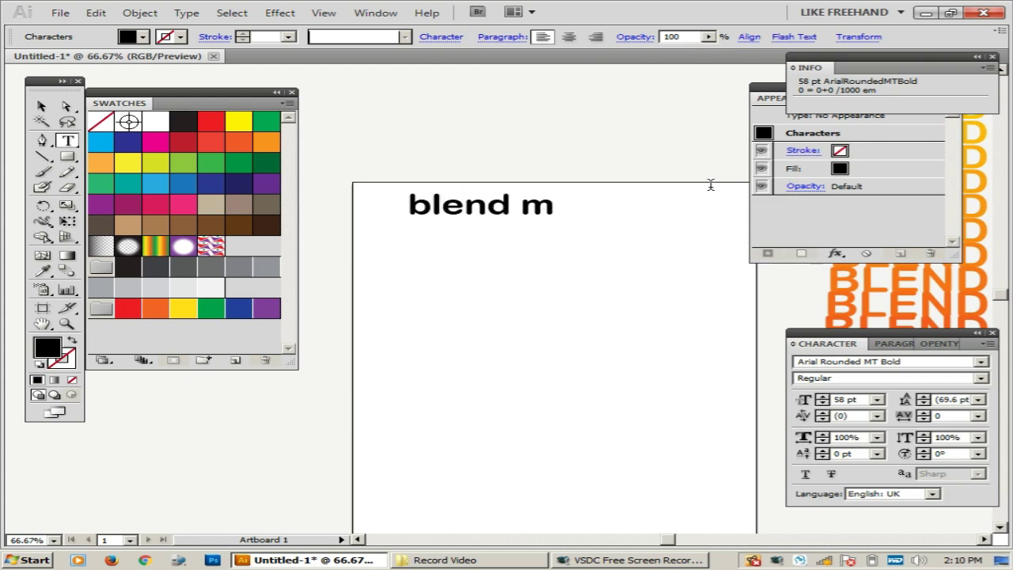
pyautogui.write('ode')
pyautogui.hotkey('ctrl', 'a')
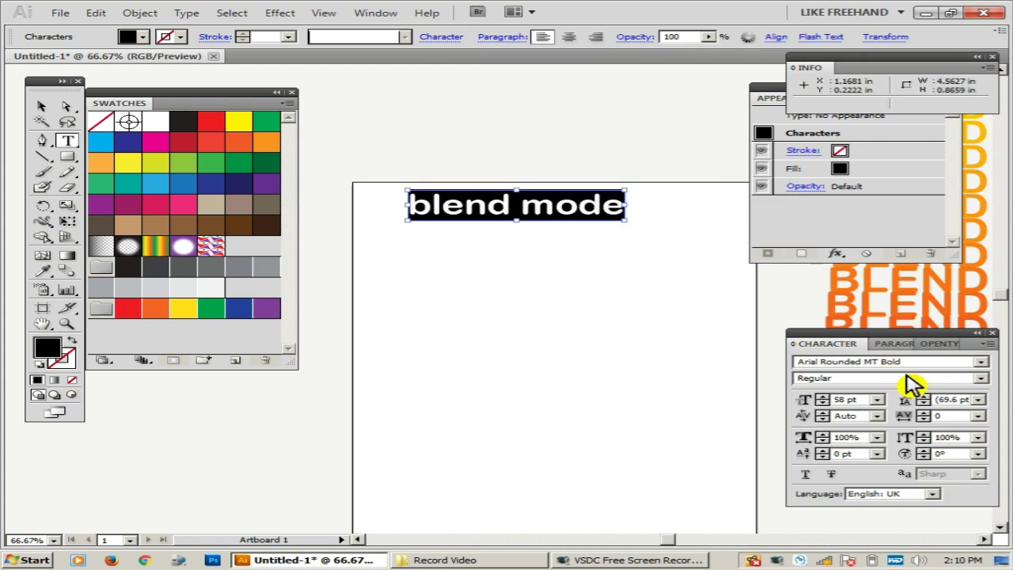
pyautogui.click(916, 361)
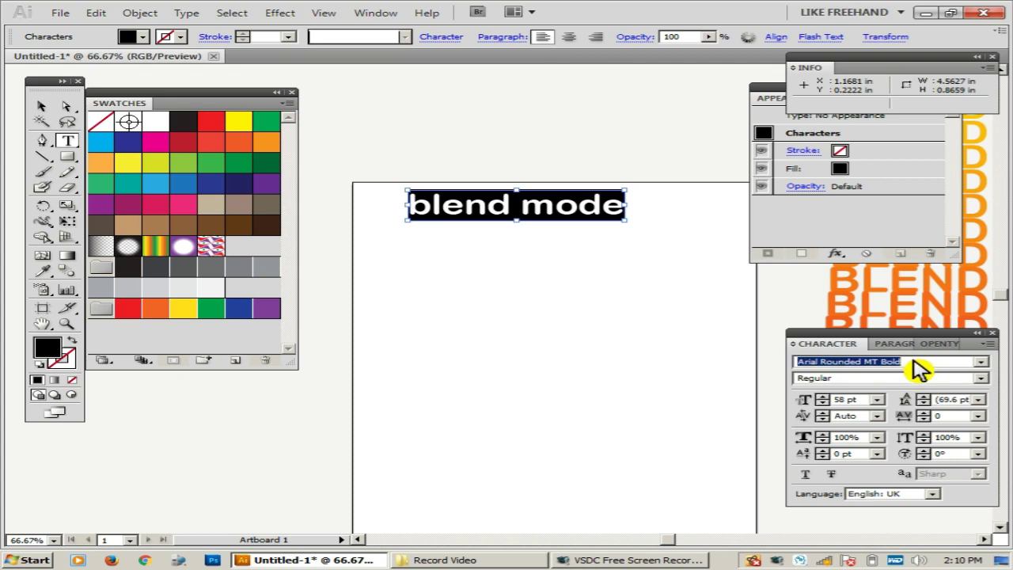
pyautogui.write('I')
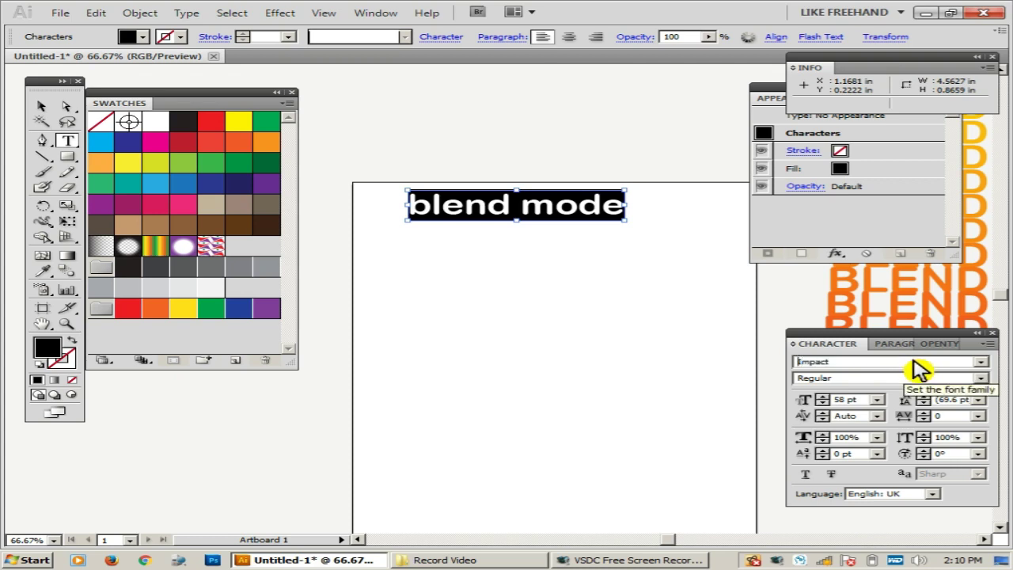
pyautogui.write('Palace Script MT')
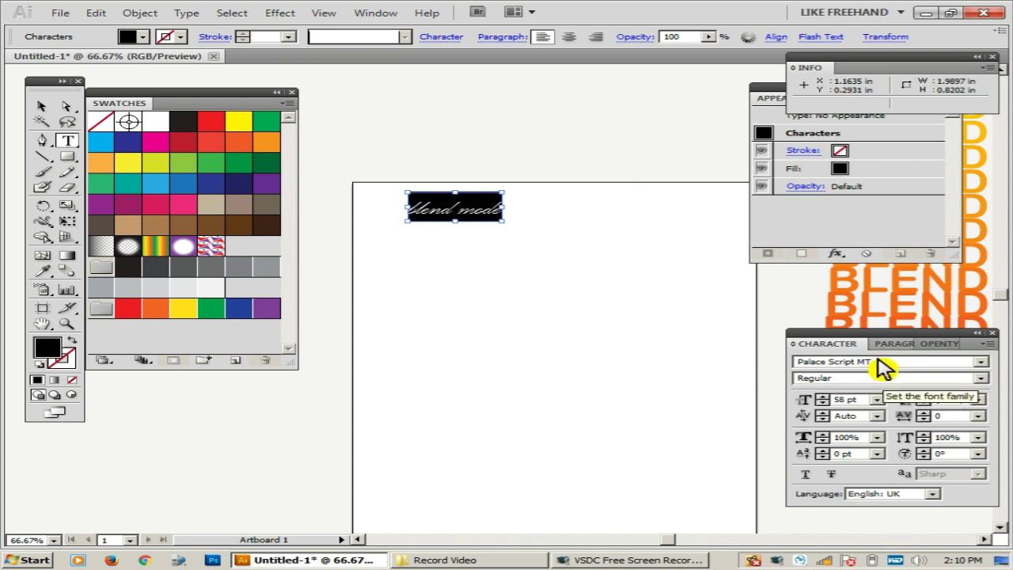
pyautogui.click(878, 362)
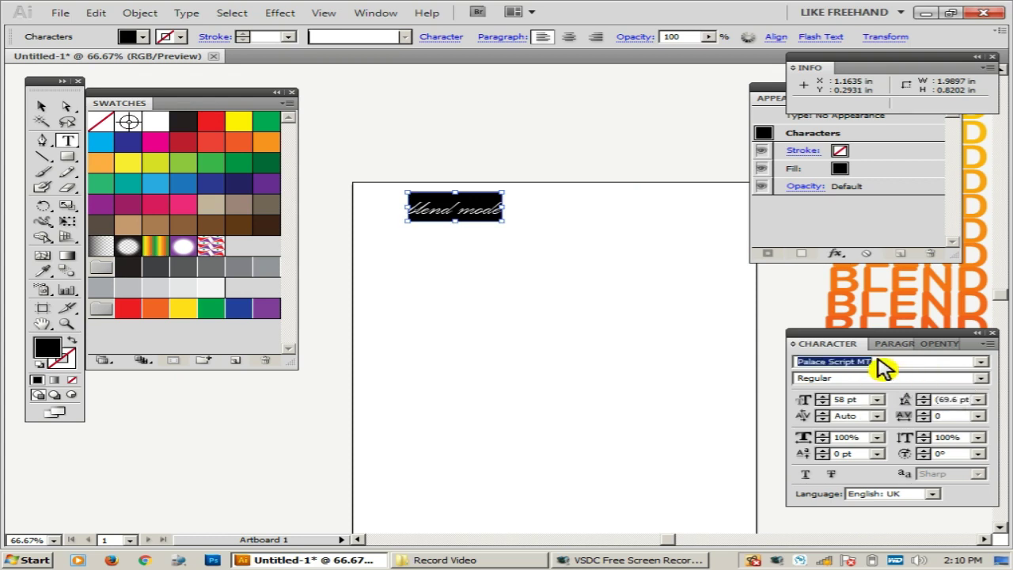
pyautogui.write('Impact')
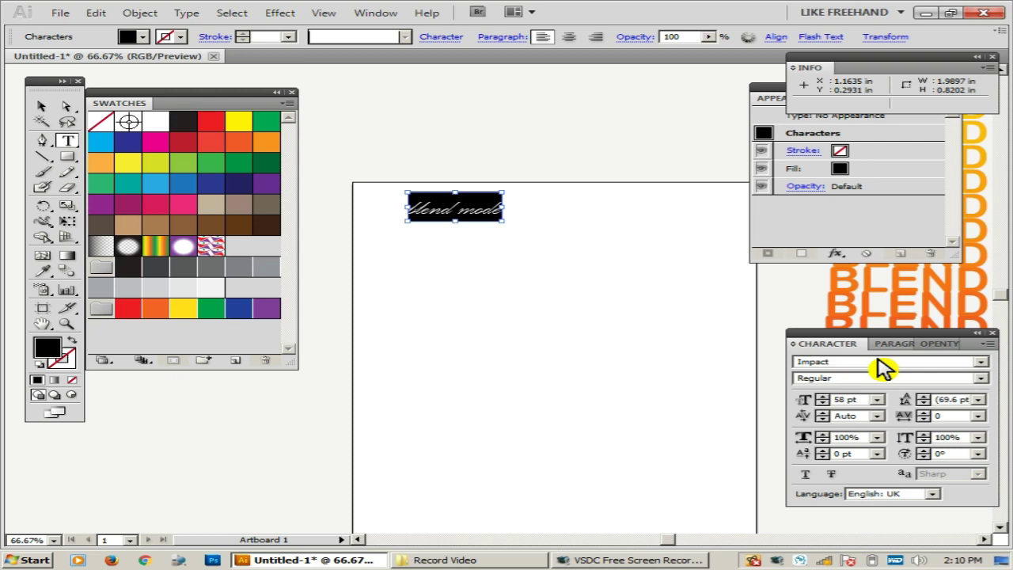
pyautogui.press('Return')
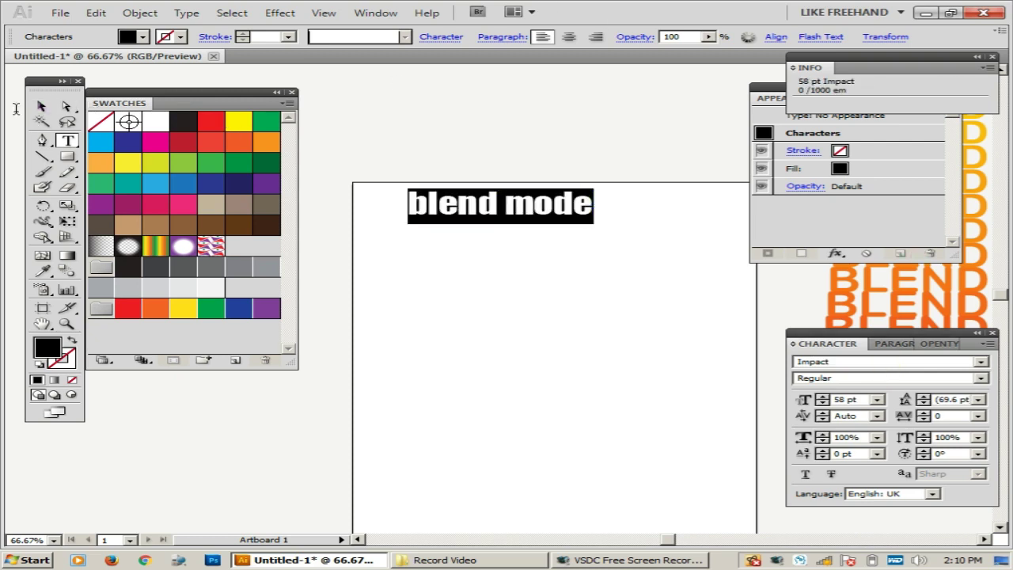
pyautogui.click(41, 107)
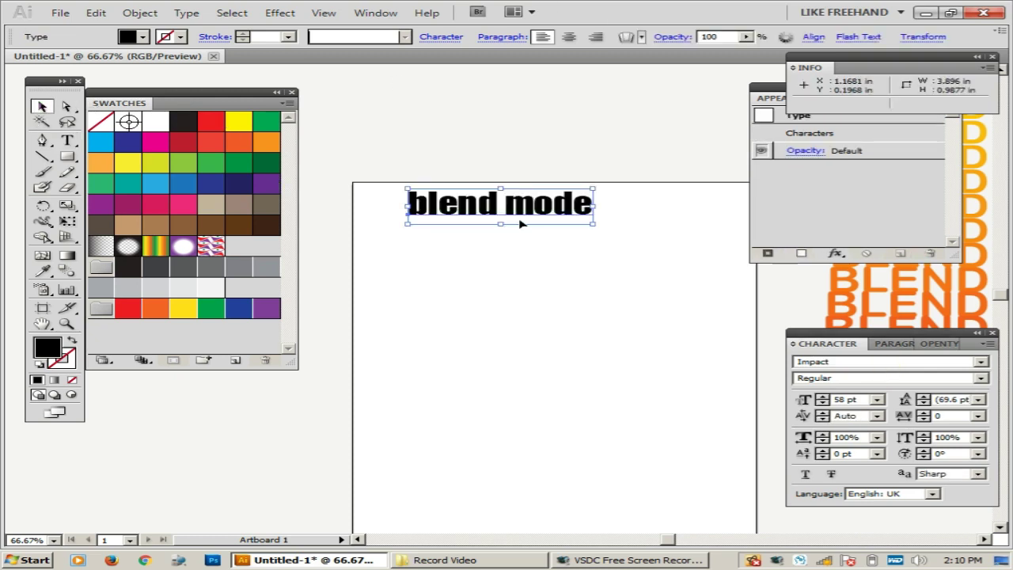
# Move the text lower, change it to UPPERCASE and enlarge it to about 83 pt.
pyautogui.moveTo(527, 212); pyautogui.dragTo(563, 258)
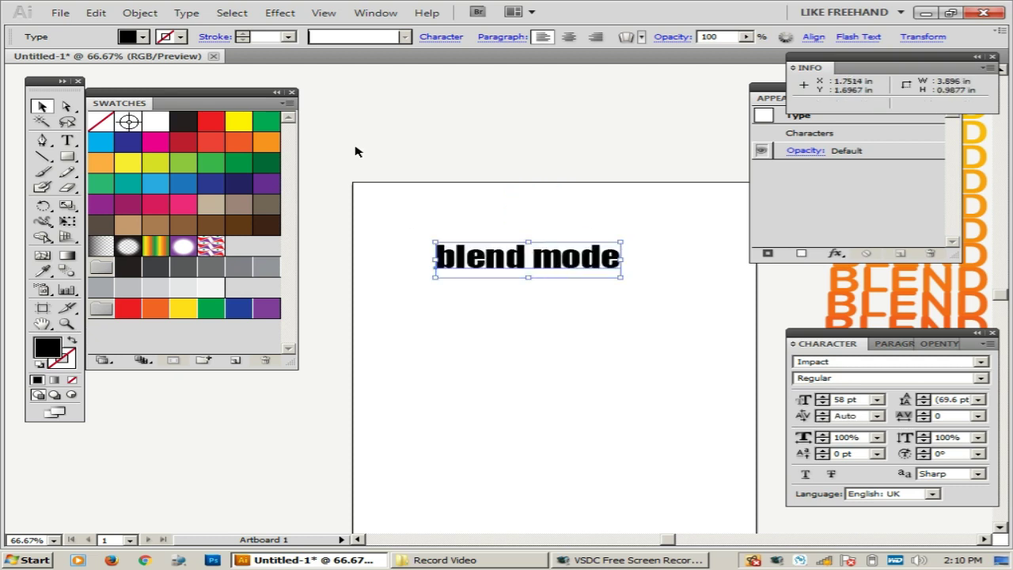
pyautogui.click(187, 13)
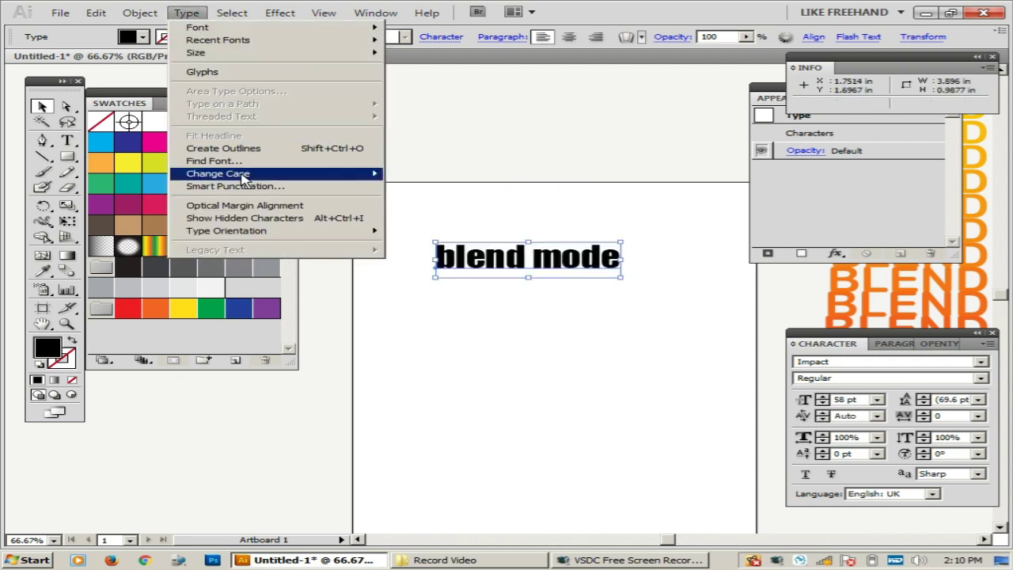
pyautogui.moveTo(218, 174)
pyautogui.click(437, 176)
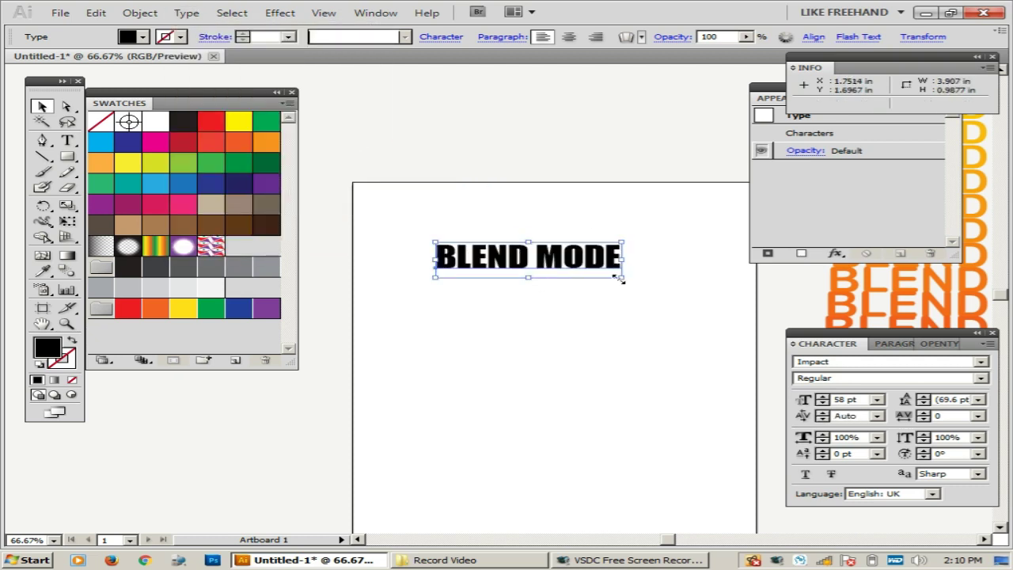
pyautogui.moveTo(621, 278); pyautogui.dragTo(693, 273)
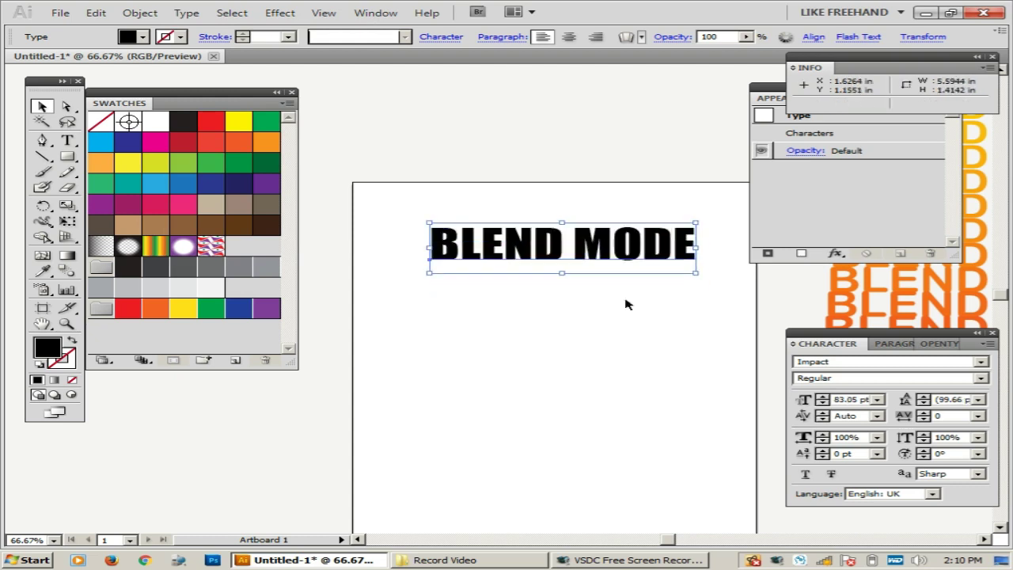
pyautogui.moveTo(625, 305)
pyautogui.mouseDown()
pyautogui.moveTo(573, 164)
pyautogui.moveTo(556, 154)
pyautogui.mouseUp()
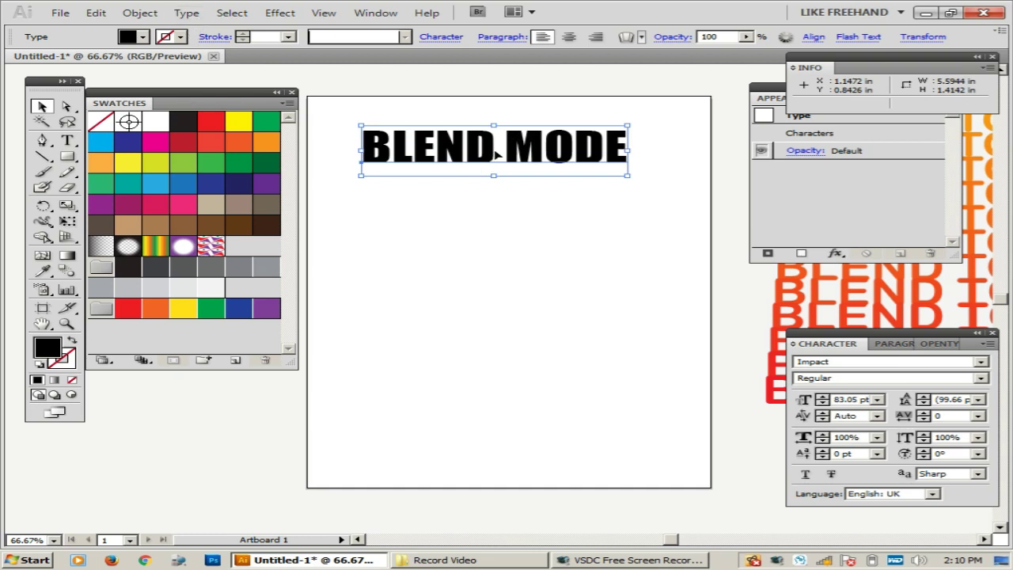
# Convert the BLEND MODE text into outlined shapes.
pyautogui.click(187, 13)
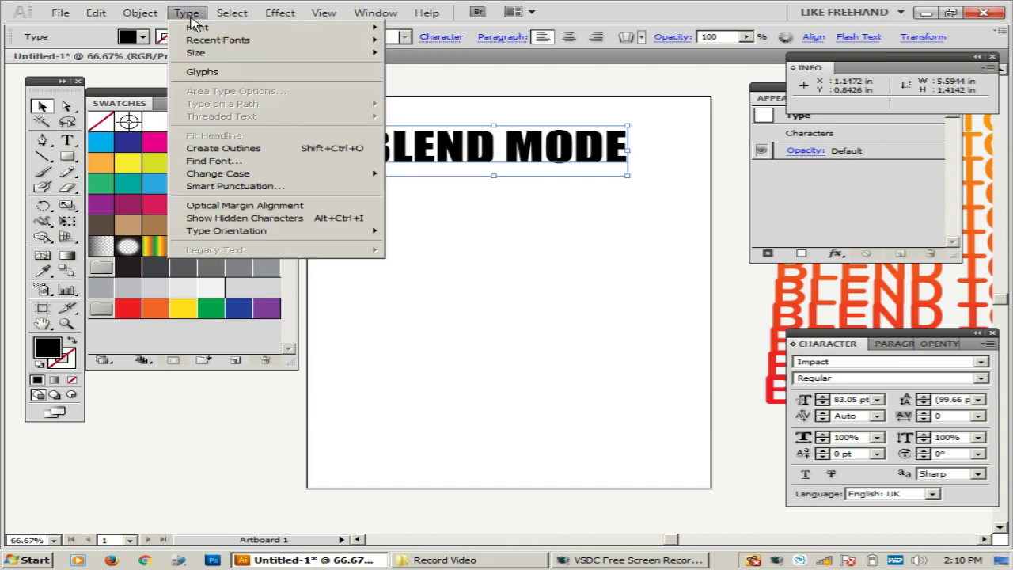
pyautogui.click(228, 149)
pyautogui.doubleClick(601, 154)
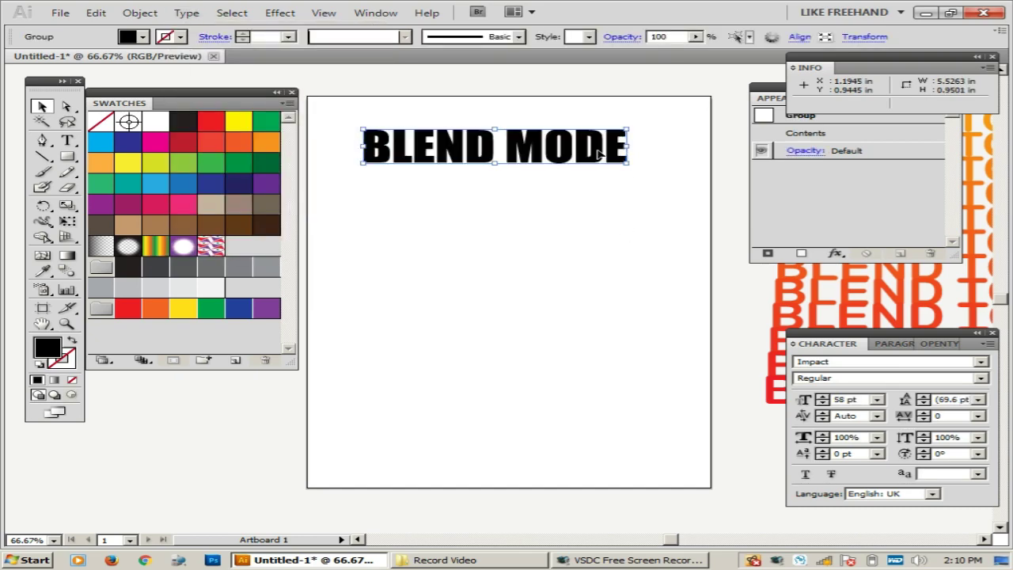
pyautogui.doubleClick(611, 204)
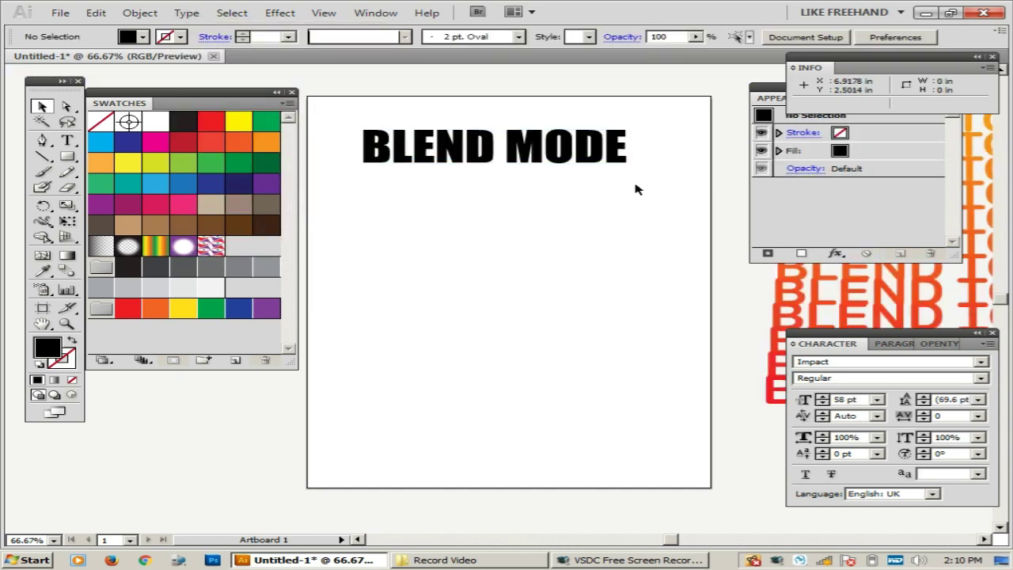
# Make the outlined BLEND MODE a single compound path filled purple.
pyautogui.click(371, 128)
pyautogui.click(140, 13)
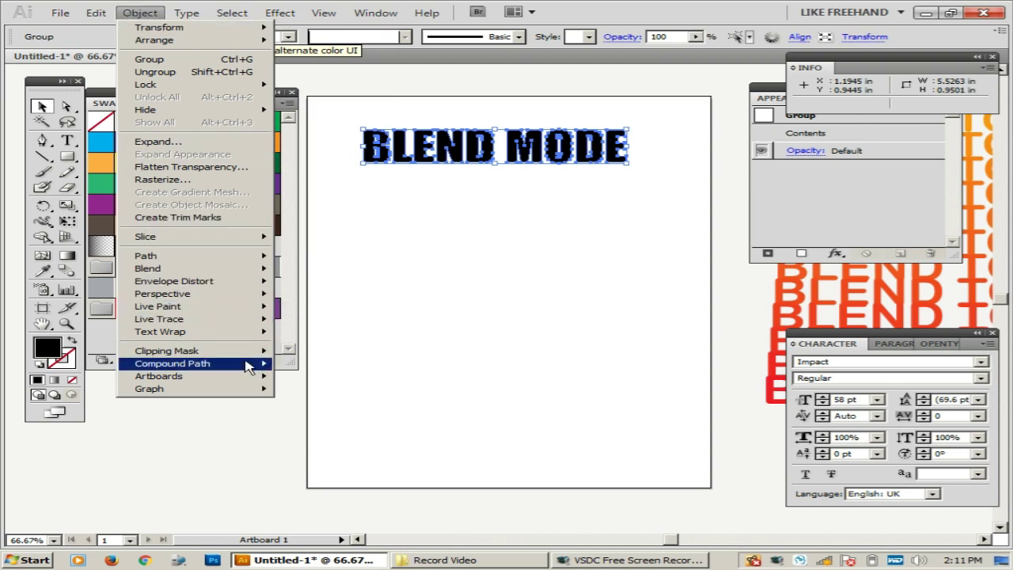
pyautogui.moveTo(172, 364)
pyautogui.click(300, 364)
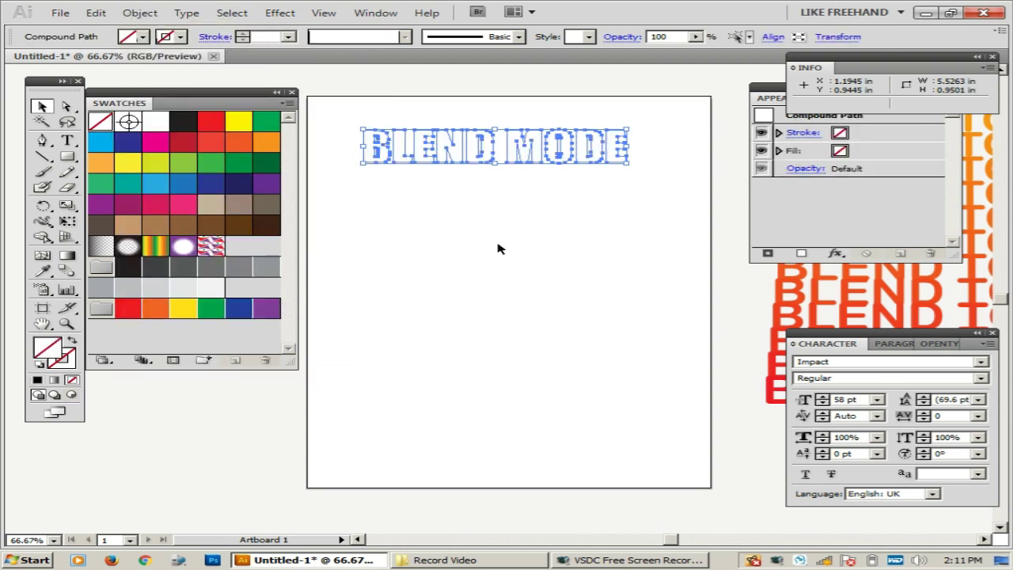
pyautogui.click(267, 187)
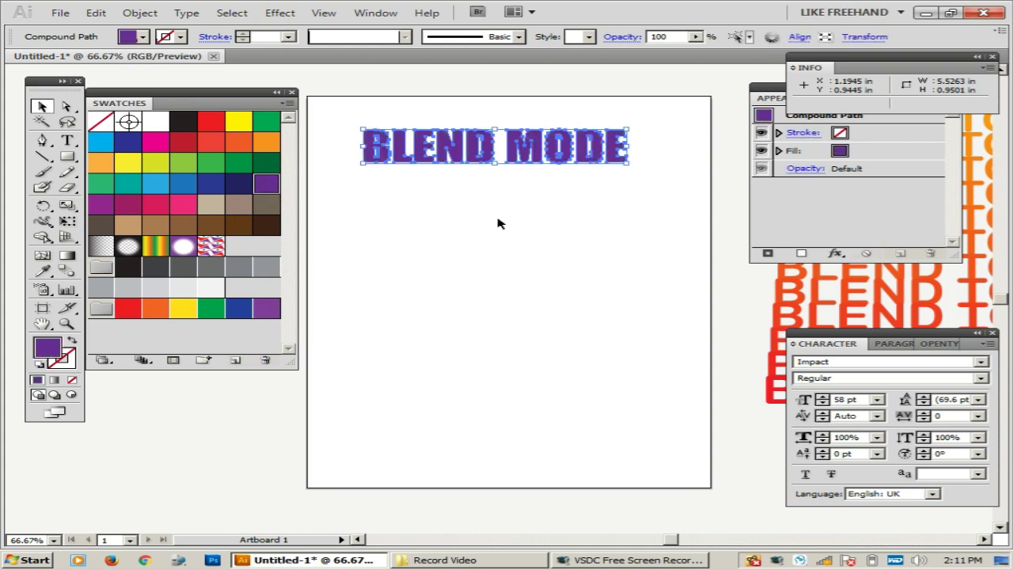
pyautogui.click(535, 218)
# Duplicate it near the bottom, shrink the top copy, fill the bottom copy yellow, select both.
pyautogui.click(599, 162)
pyautogui.moveTo(597, 163); pyautogui.dragTo(616, 444)
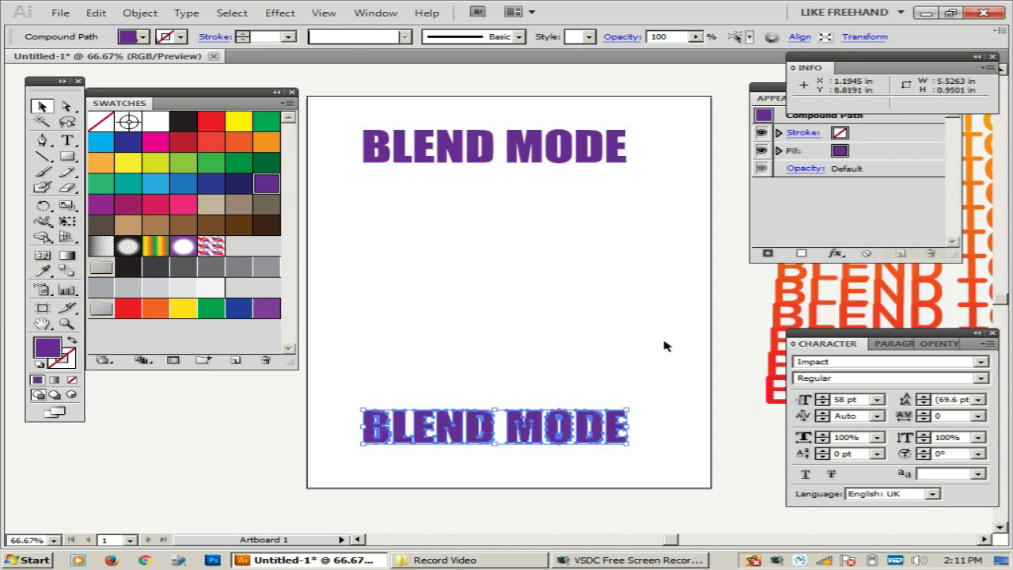
pyautogui.click(667, 340)
pyautogui.moveTo(648, 111); pyautogui.dragTo(313, 195)
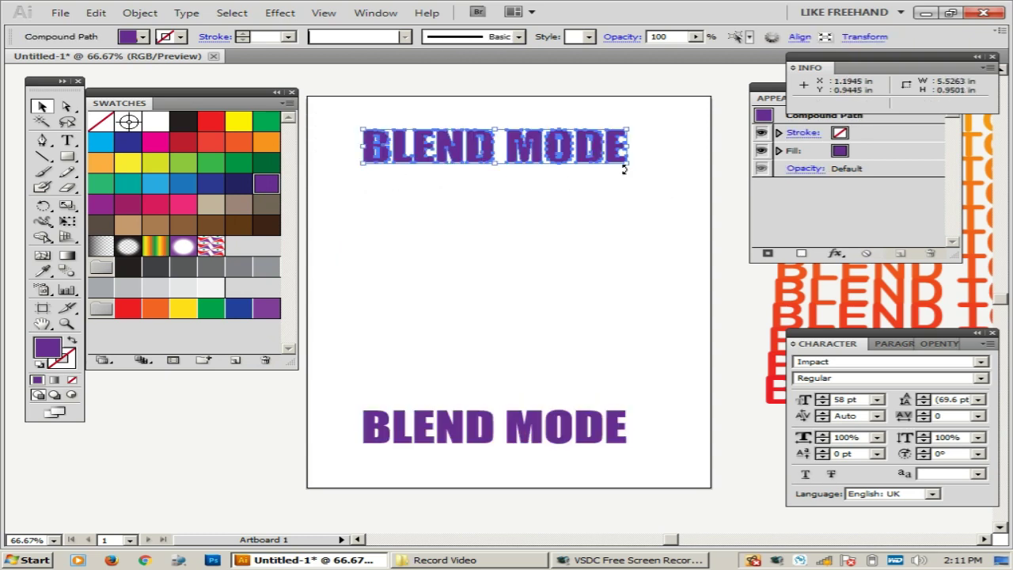
pyautogui.moveTo(632, 163); pyautogui.dragTo(539, 169)
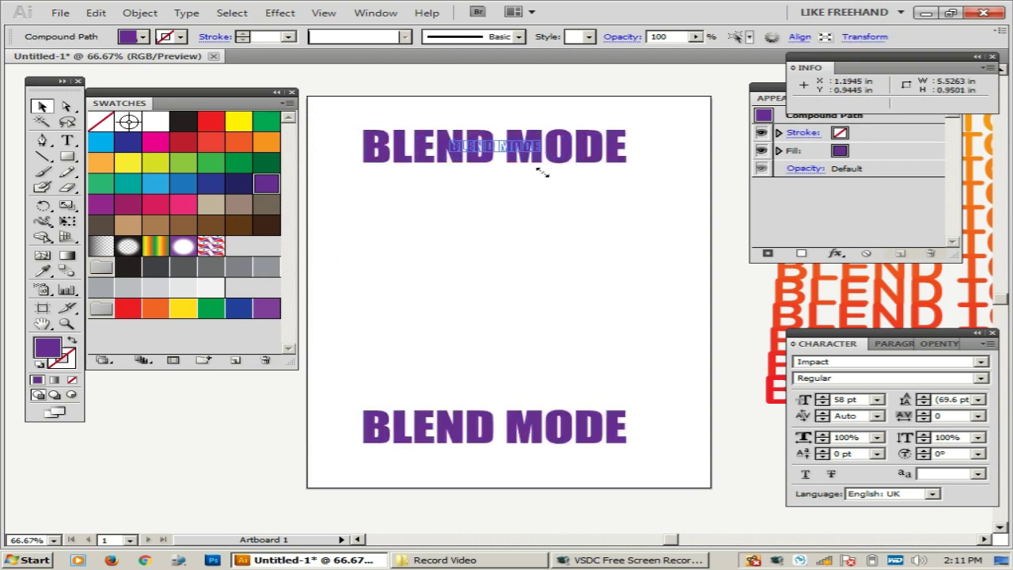
pyautogui.click(641, 312)
pyautogui.click(618, 439)
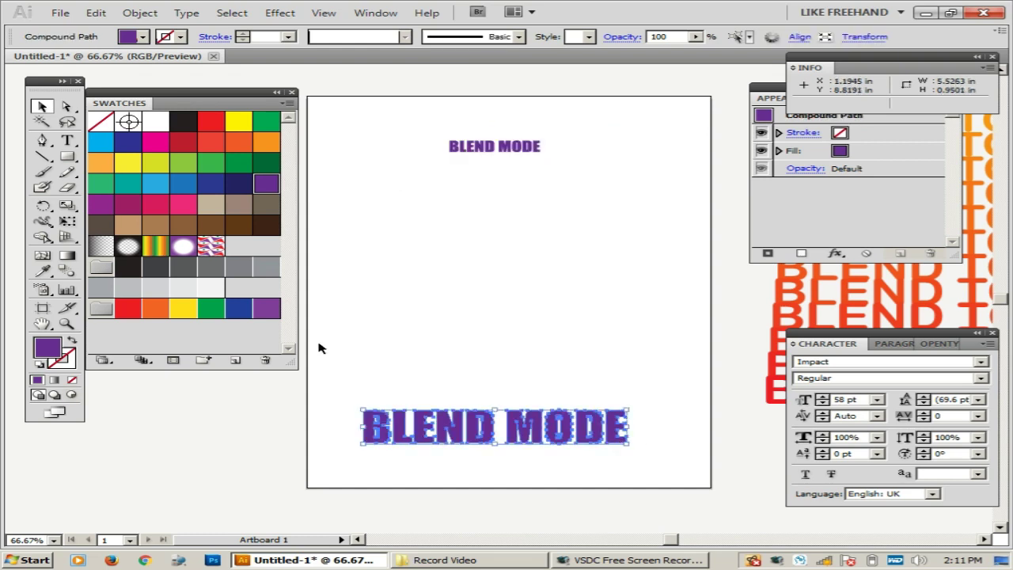
pyautogui.click(181, 311)
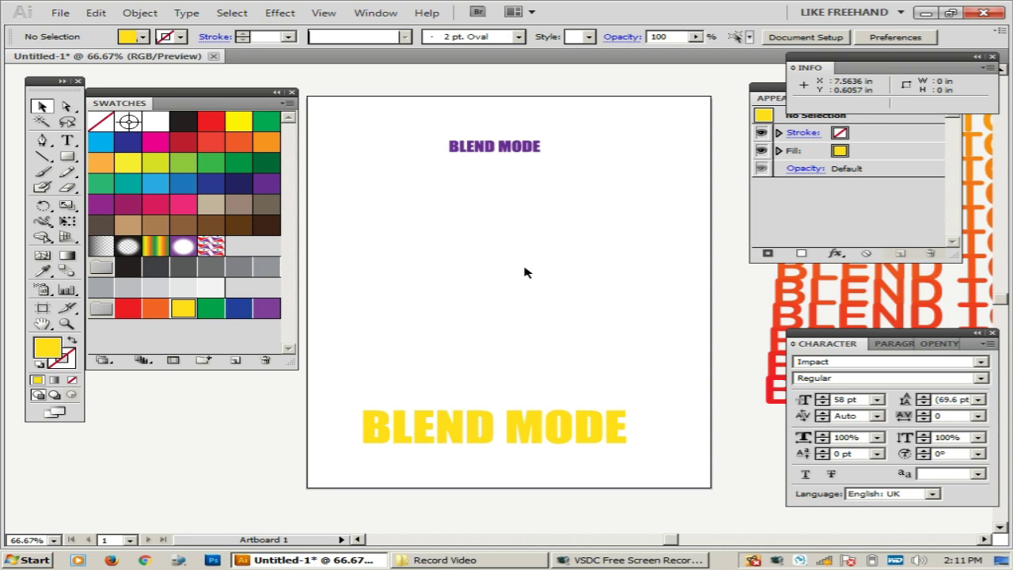
pyautogui.moveTo(668, 117); pyautogui.dragTo(331, 475)
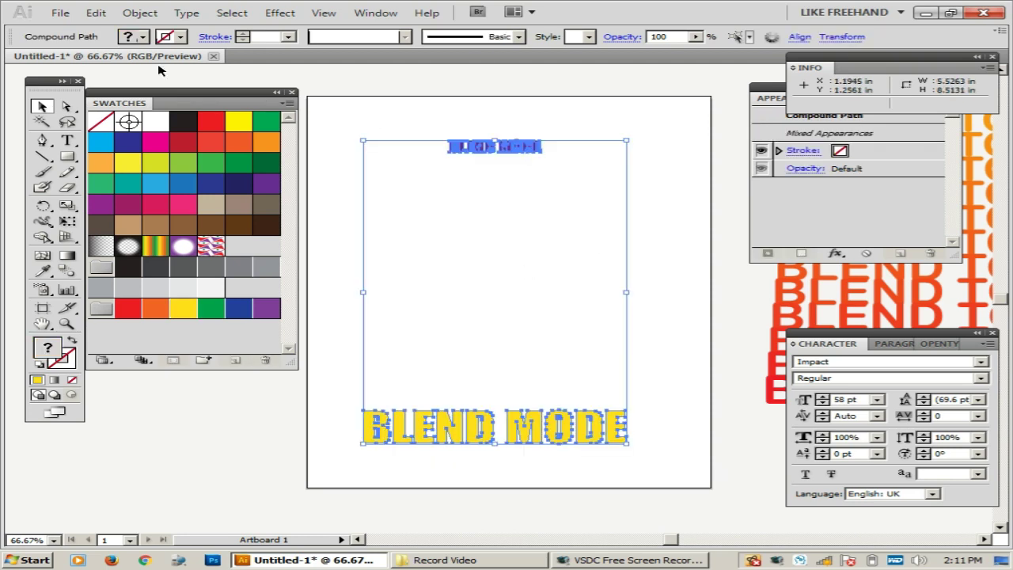
# Blend the purple and yellow BLEND MODE texts together, then bring up Blend Options for the blend.
pyautogui.click(139, 13)
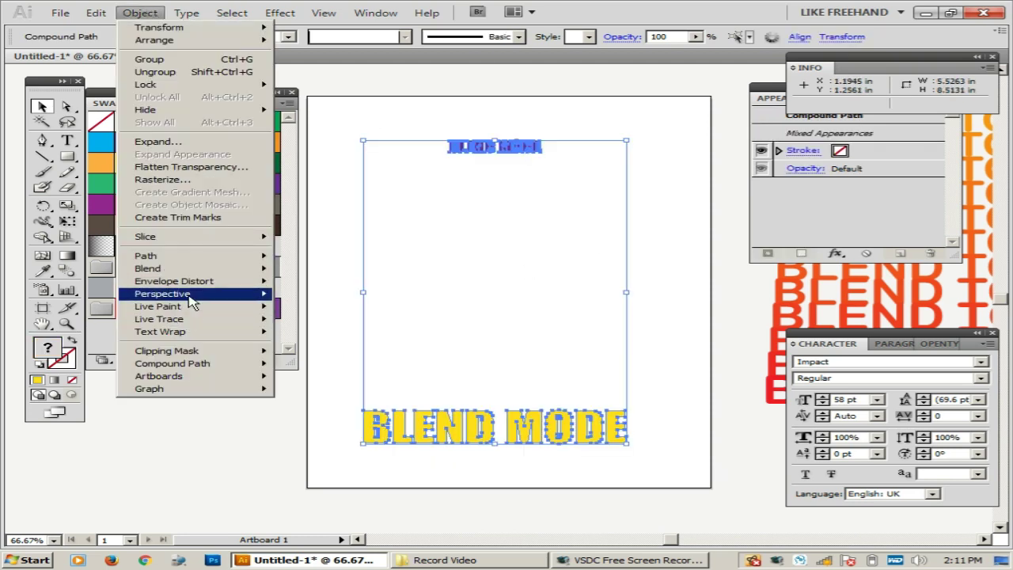
pyautogui.moveTo(147, 268)
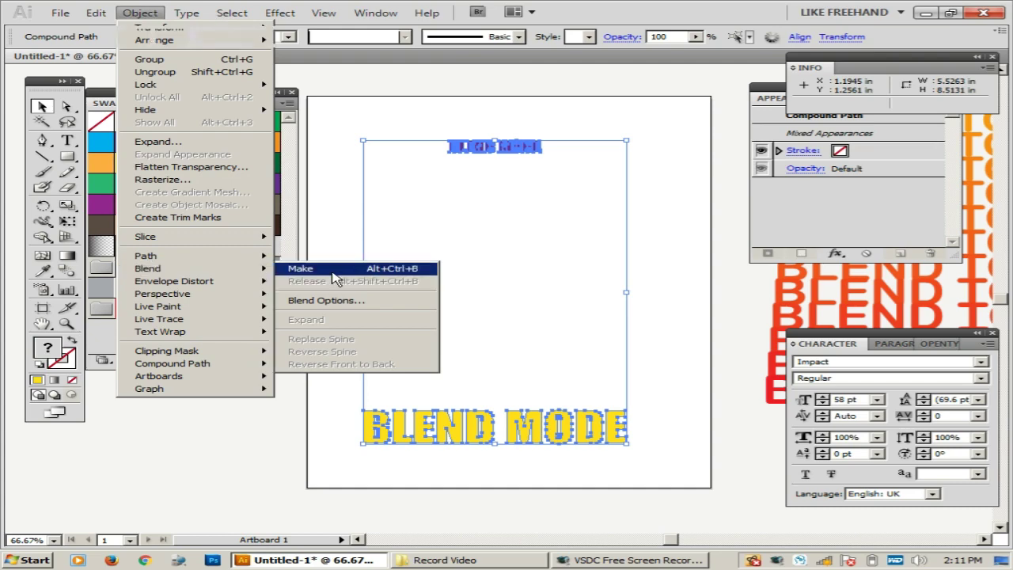
pyautogui.click(332, 269)
pyautogui.click(680, 257)
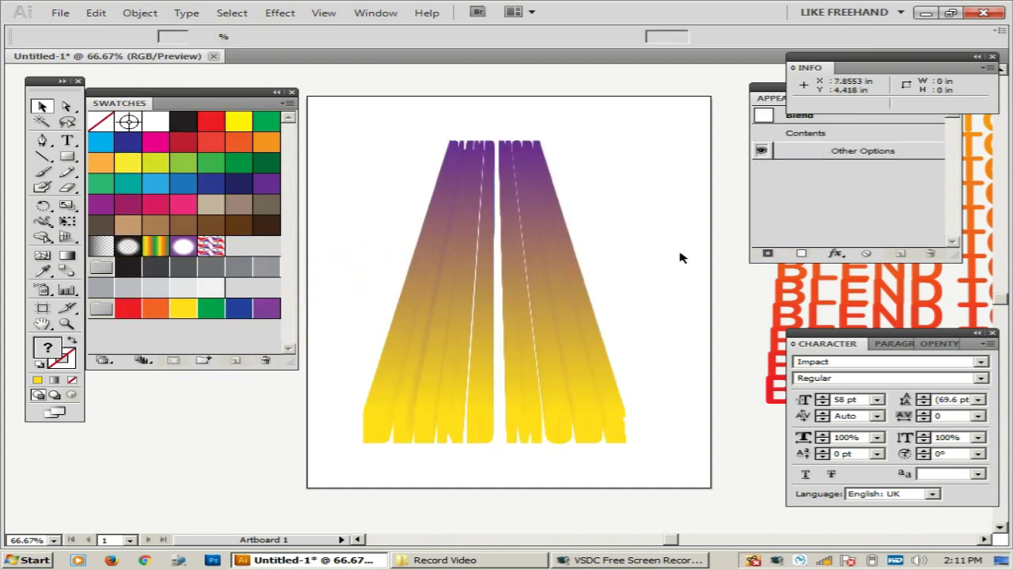
pyautogui.click(584, 372)
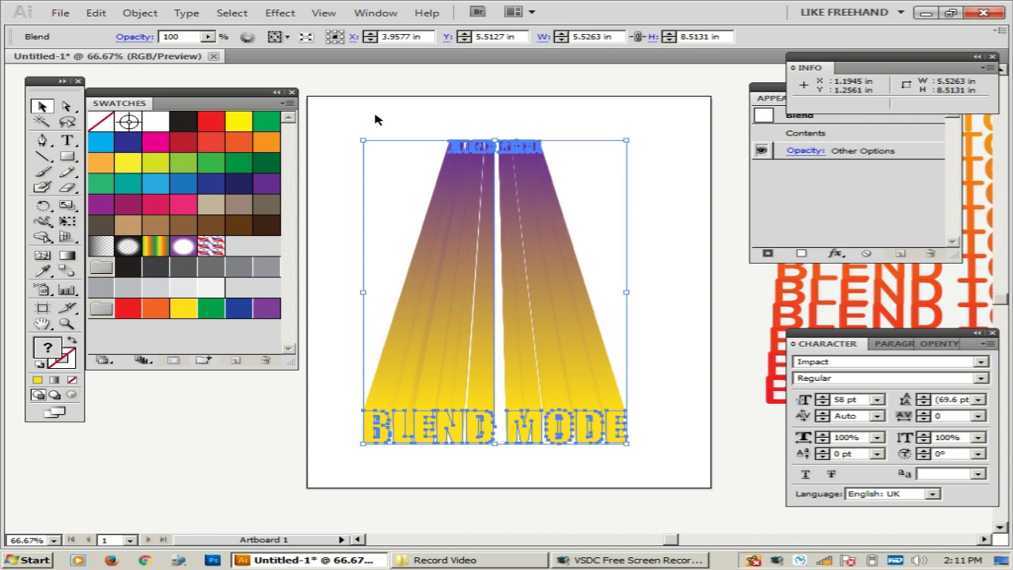
pyautogui.click(139, 12)
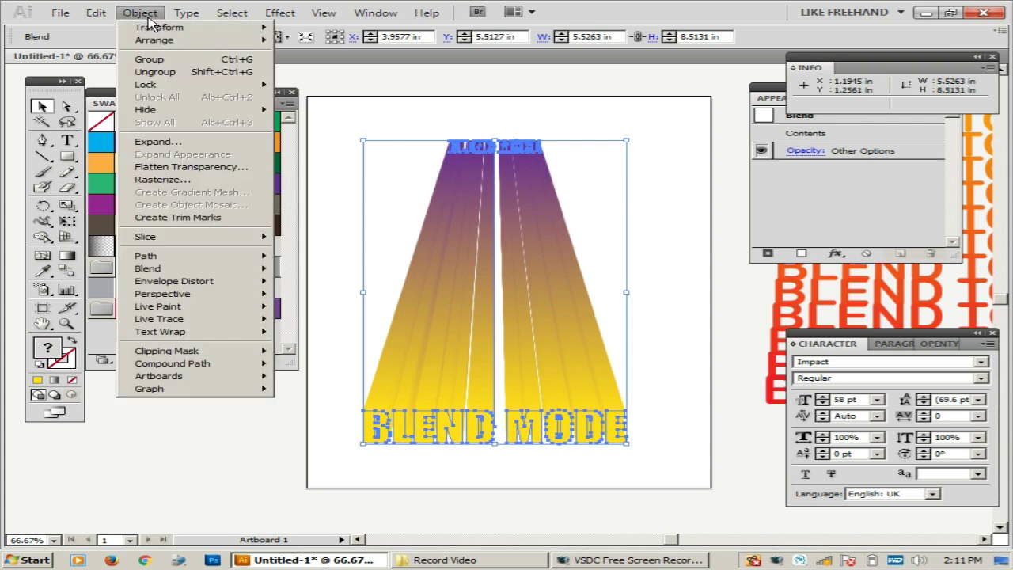
pyautogui.moveTo(147, 268)
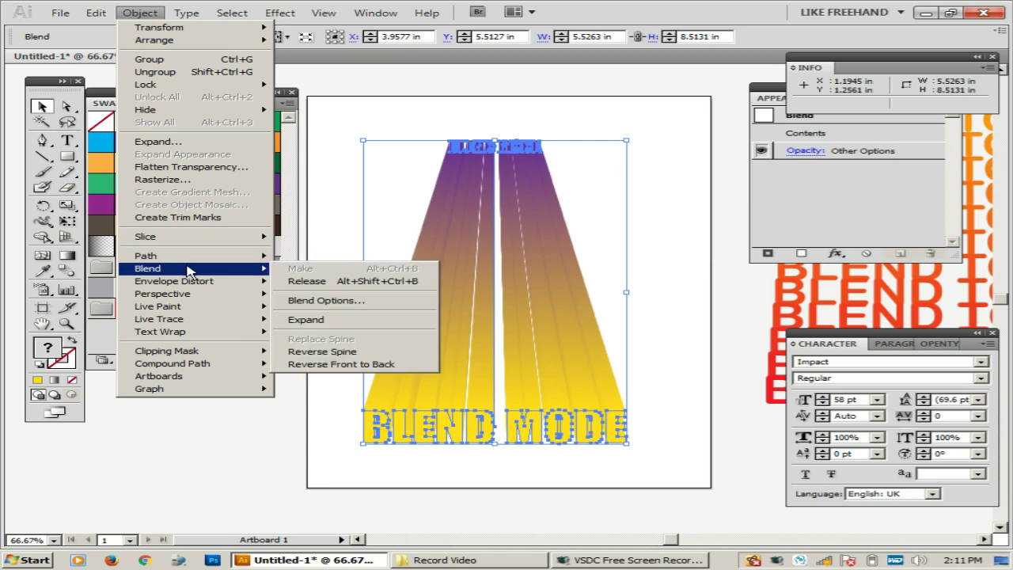
pyautogui.click(361, 301)
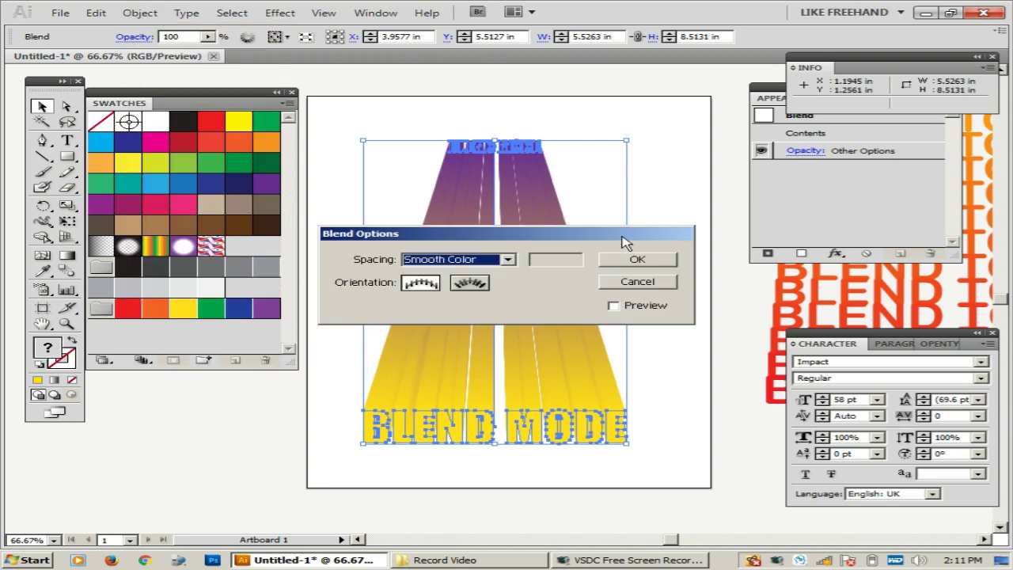
# With Preview on, try Specified Steps of 5 and 10, then switch spacing to Specified Distance.
pyautogui.moveTo(627, 238)
pyautogui.mouseDown()
pyautogui.moveTo(328, 114)
pyautogui.moveTo(345, 86)
pyautogui.mouseUp()
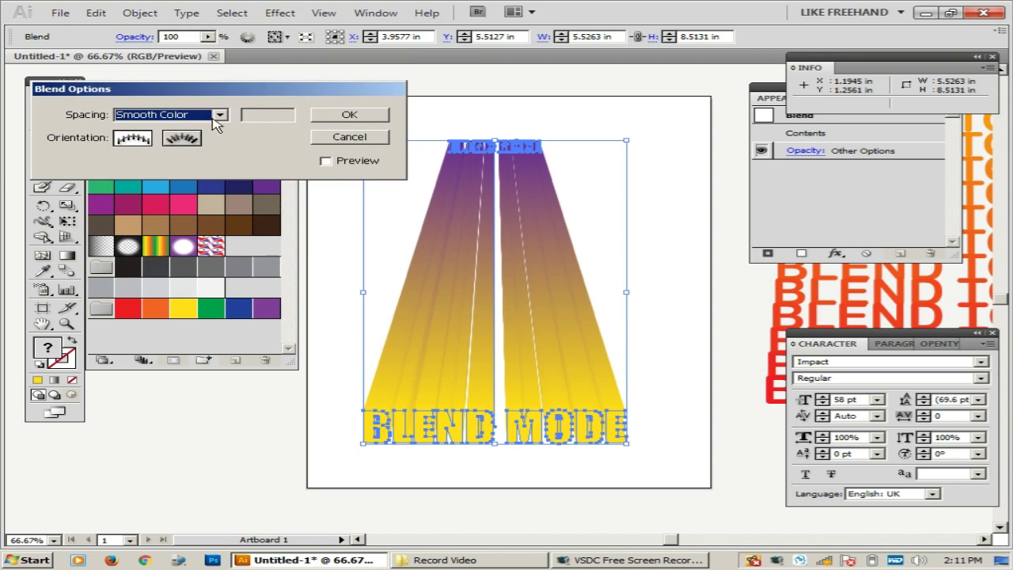
pyautogui.click(218, 116)
pyautogui.click(185, 145)
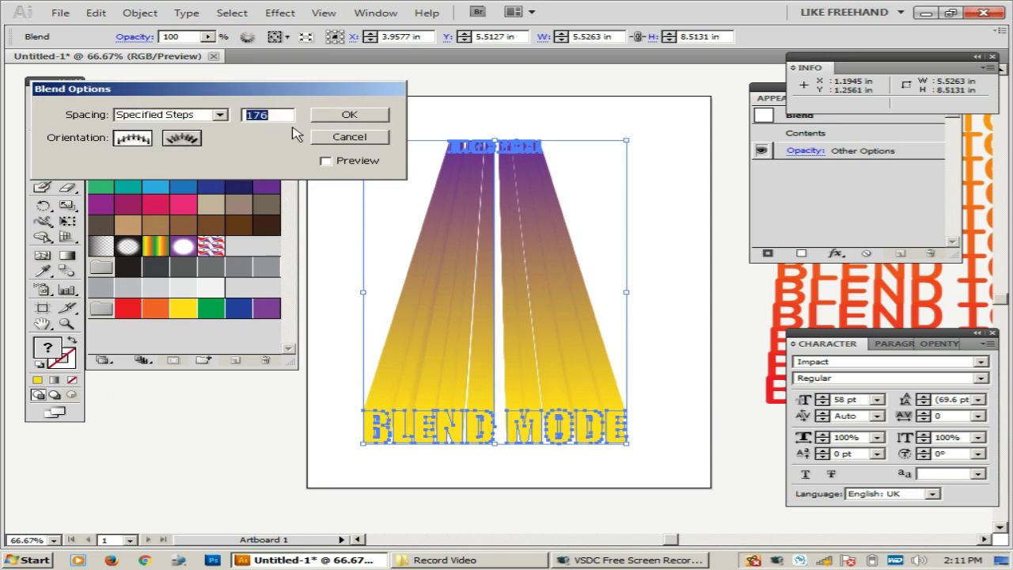
pyautogui.click(324, 162)
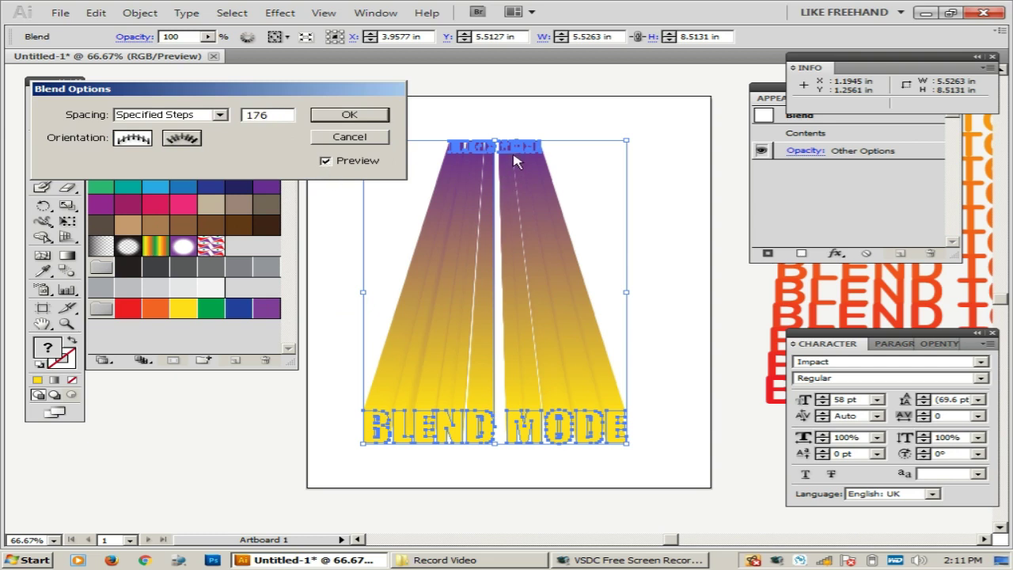
pyautogui.doubleClick(266, 117)
pyautogui.write('50')
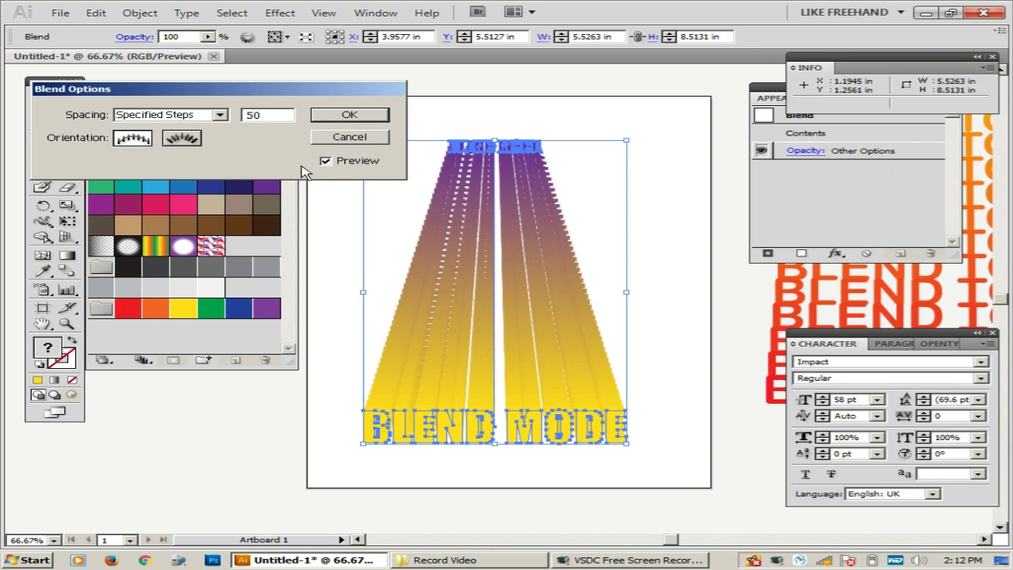
pyautogui.moveTo(267, 119); pyautogui.dragTo(211, 116)
pyautogui.write('1')
pyautogui.write('0')
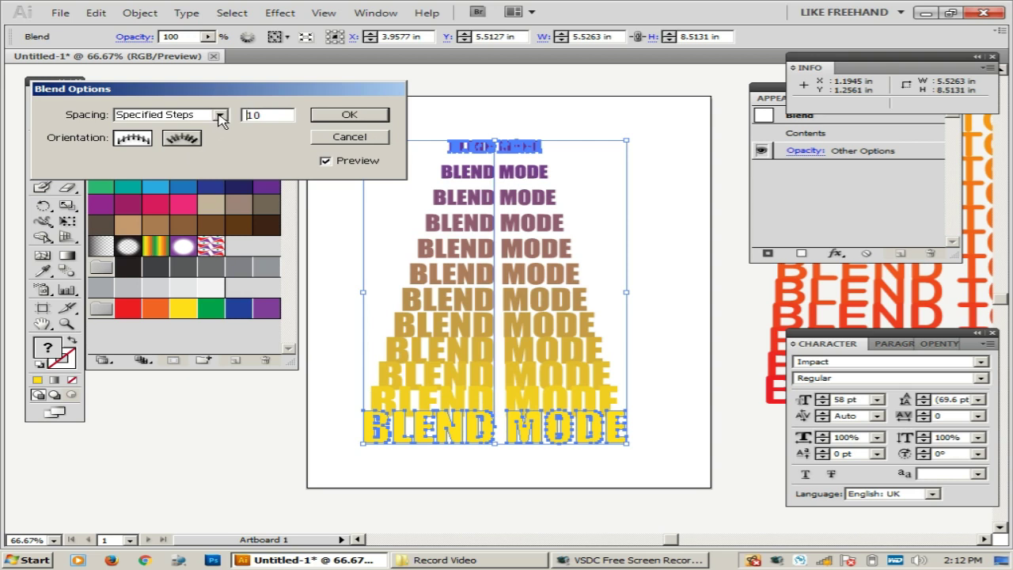
pyautogui.click(220, 117)
pyautogui.click(192, 152)
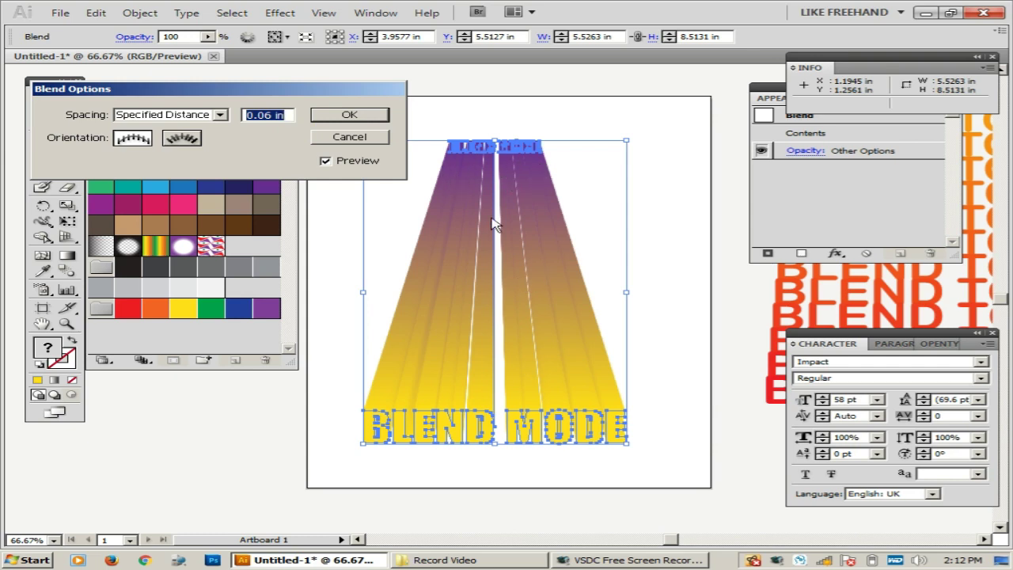
# Preview Specified Distance at 1 in and 0.25 in, then confirm it at 1 in.
pyautogui.write('1')
pyautogui.press('Tab')
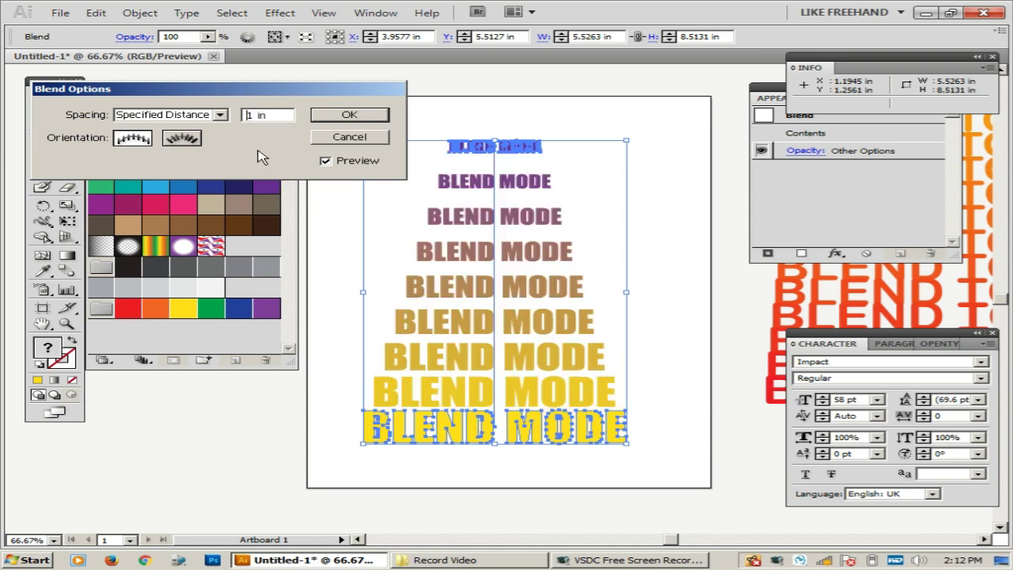
pyautogui.doubleClick(263, 115)
pyautogui.write('.25')
pyautogui.press('Tab')
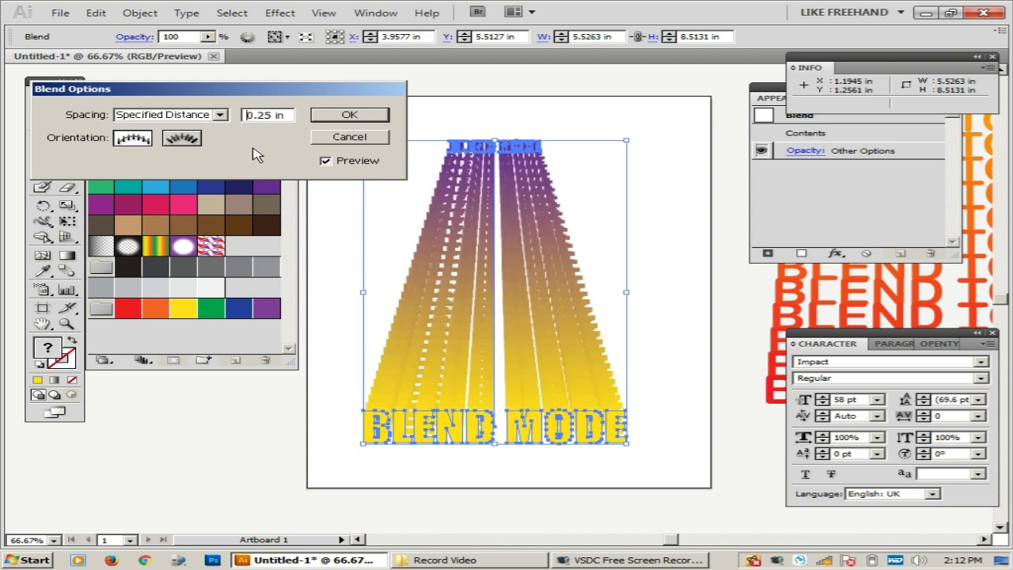
pyautogui.click(183, 114)
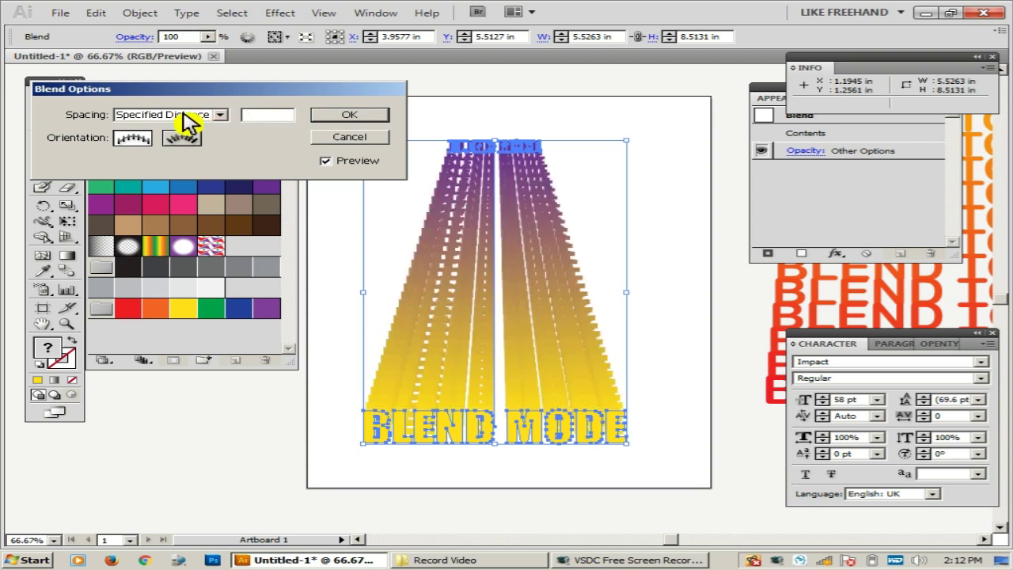
pyautogui.write('1')
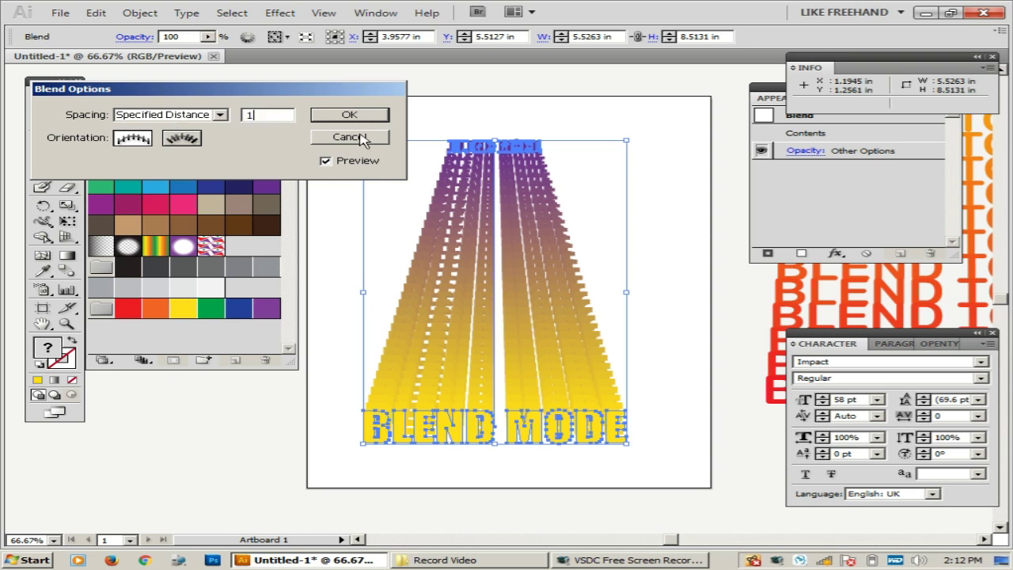
pyautogui.press('Tab')
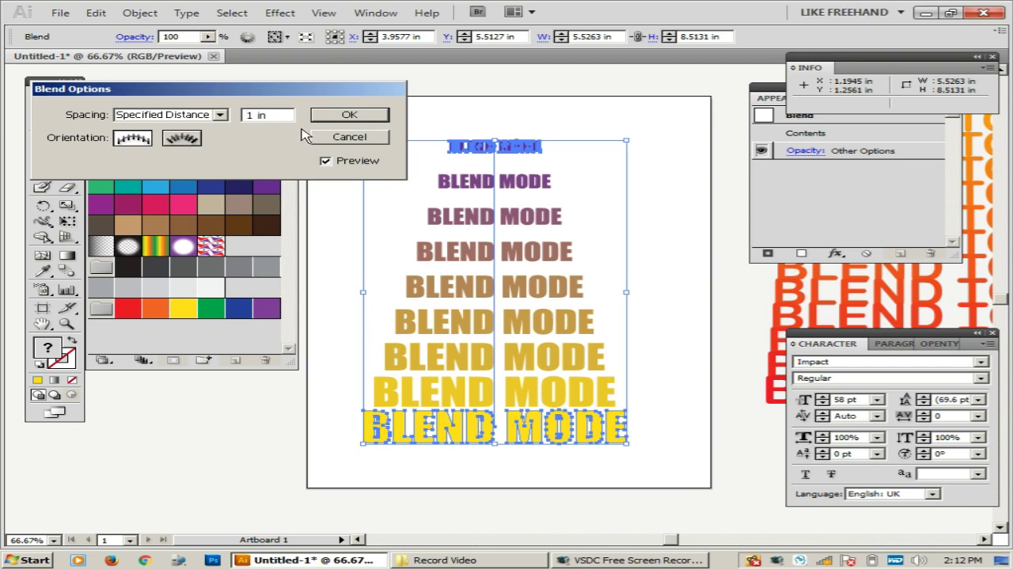
pyautogui.click(333, 120)
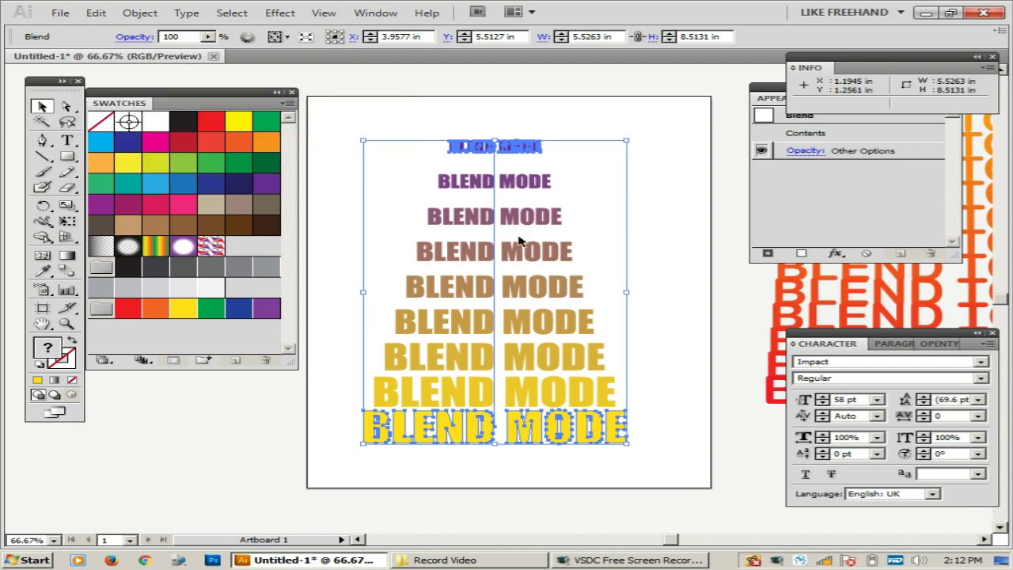
# Zoom out to 50% and move the BLEND MODE blend off the artboard to the left.
pyautogui.press('z')
pyautogui.keyDown('alt'); pyautogui.click(416, 229); pyautogui.keyUp('alt')
pyautogui.moveTo(531, 277); pyautogui.dragTo(643, 156)
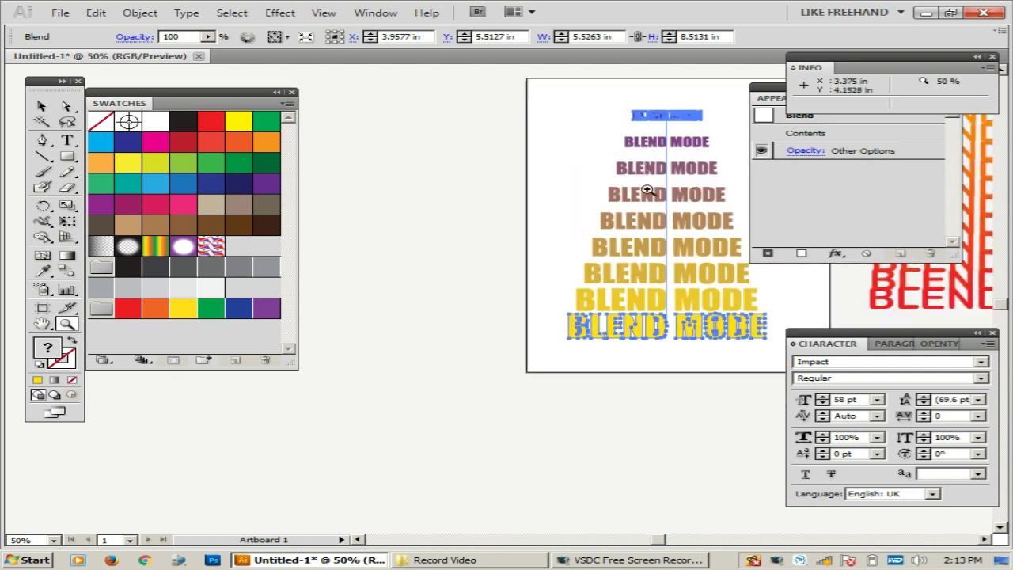
pyautogui.press('v')
pyautogui.moveTo(712, 255); pyautogui.dragTo(440, 256)
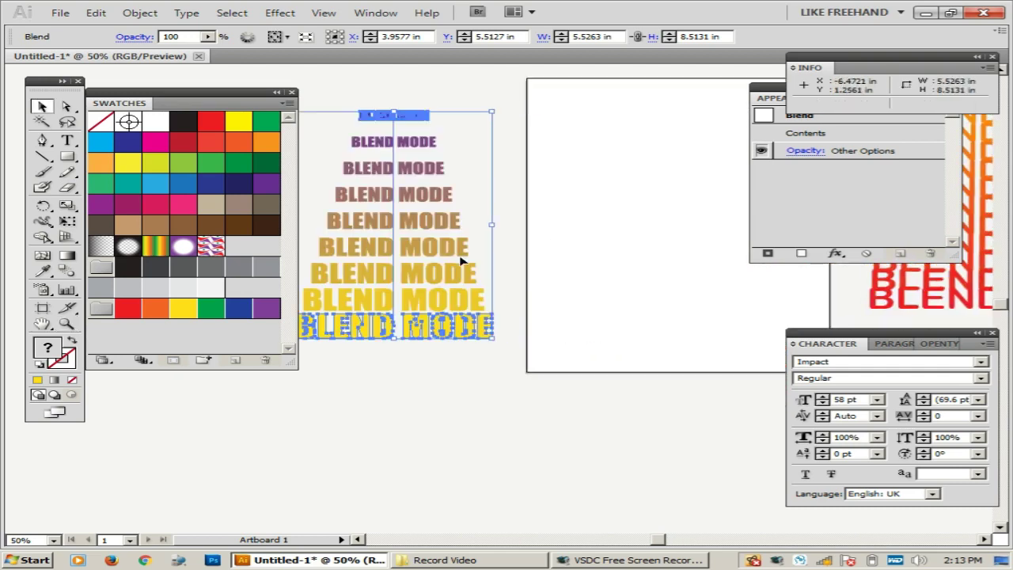
pyautogui.click(626, 233)
pyautogui.moveTo(626, 232); pyautogui.dragTo(527, 280)
# Draw a small yellow square near the top of the artboard.
pyautogui.press('m')
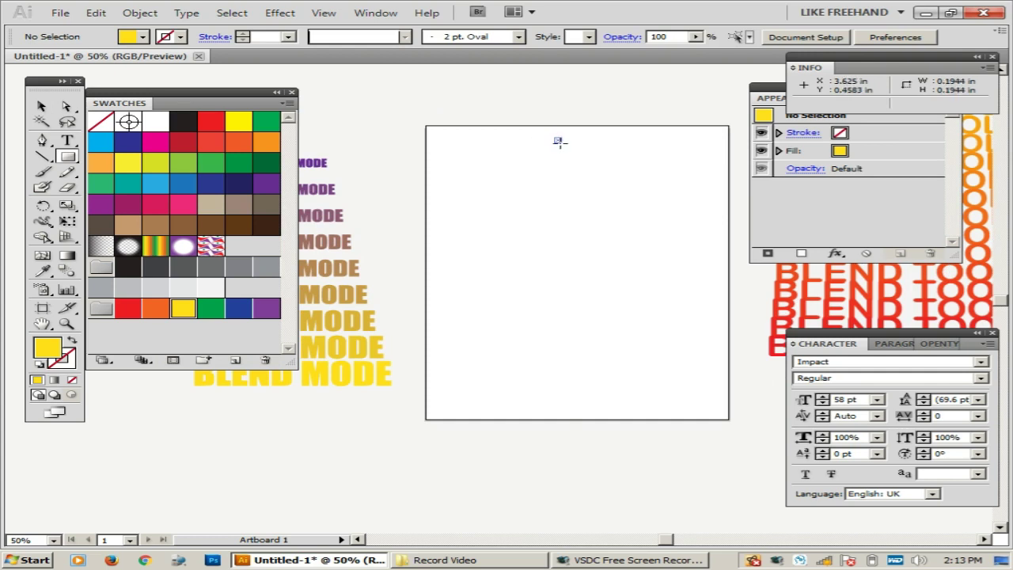
pyautogui.moveTo(554, 137); pyautogui.dragTo(573, 152)
pyautogui.press('v')
pyautogui.click(592, 161)
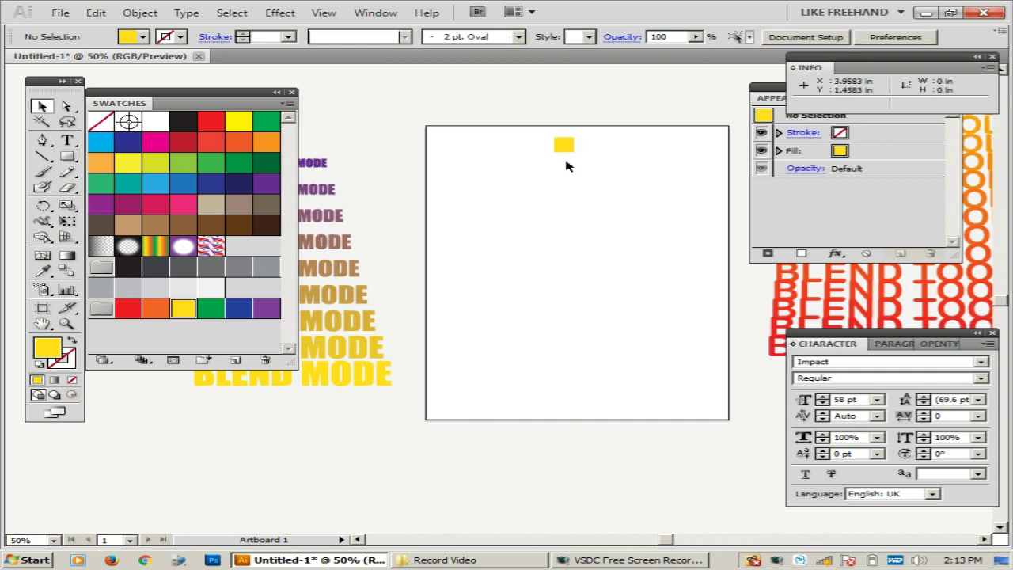
pyautogui.click(563, 152)
# Draw a five-point star near the artboard bottom and fill it red.
pyautogui.click(601, 175)
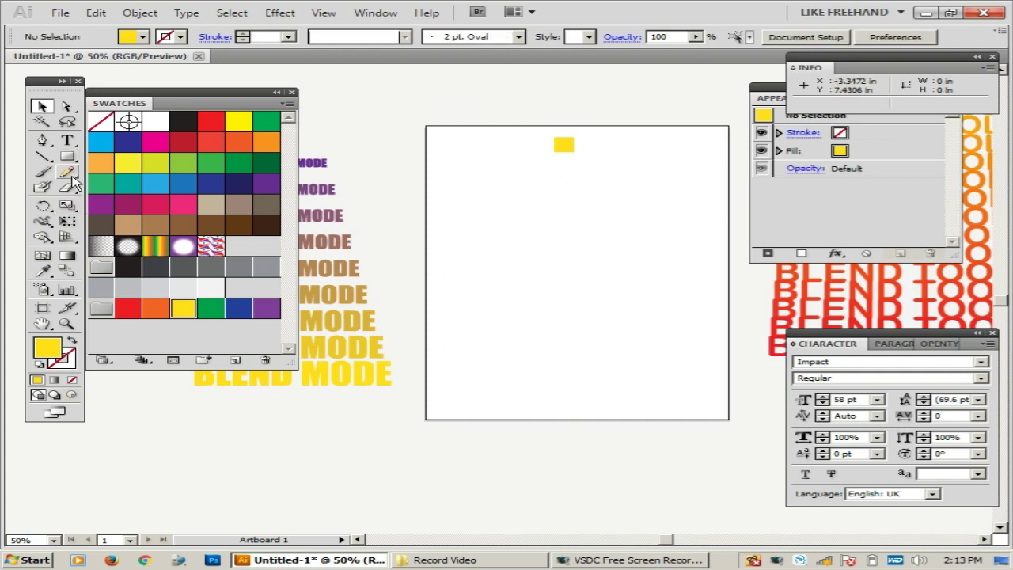
pyautogui.click(67, 155)
pyautogui.click(134, 221)
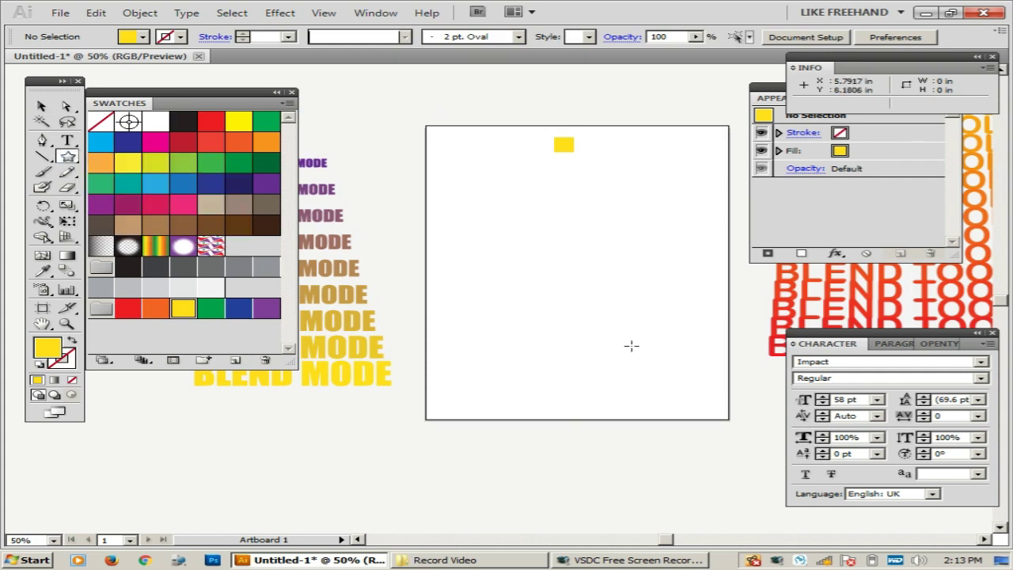
pyautogui.moveTo(571, 367); pyautogui.dragTo(543, 398)
pyautogui.click(543, 398)
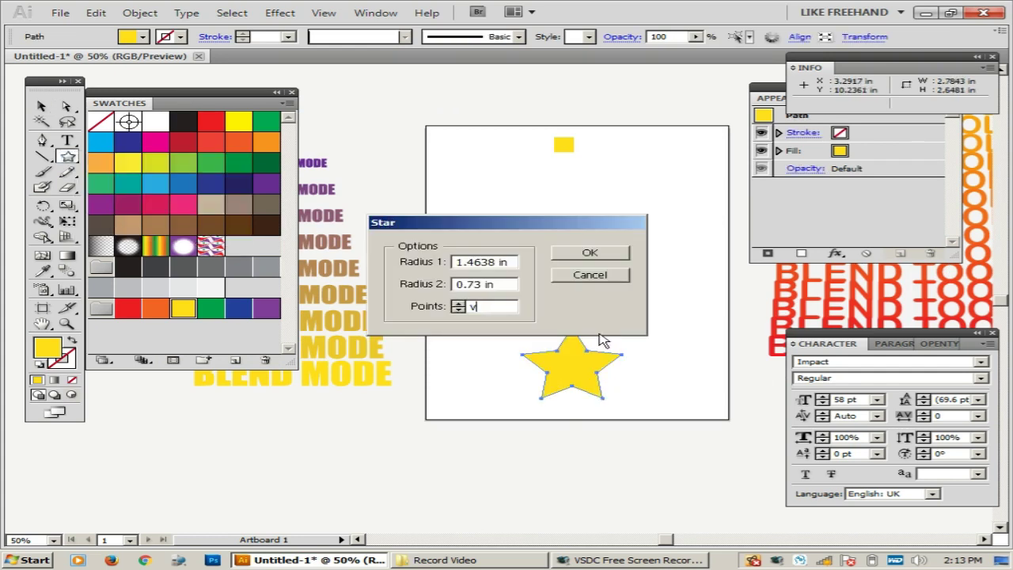
pyautogui.click(604, 280)
pyautogui.press('v')
pyautogui.click(592, 319)
pyautogui.click(583, 372)
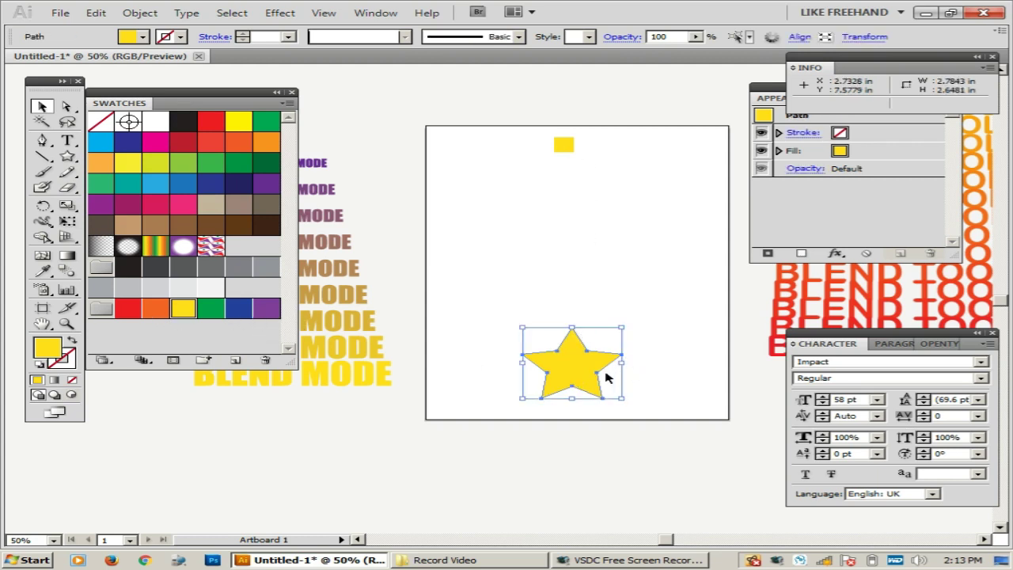
pyautogui.click(127, 312)
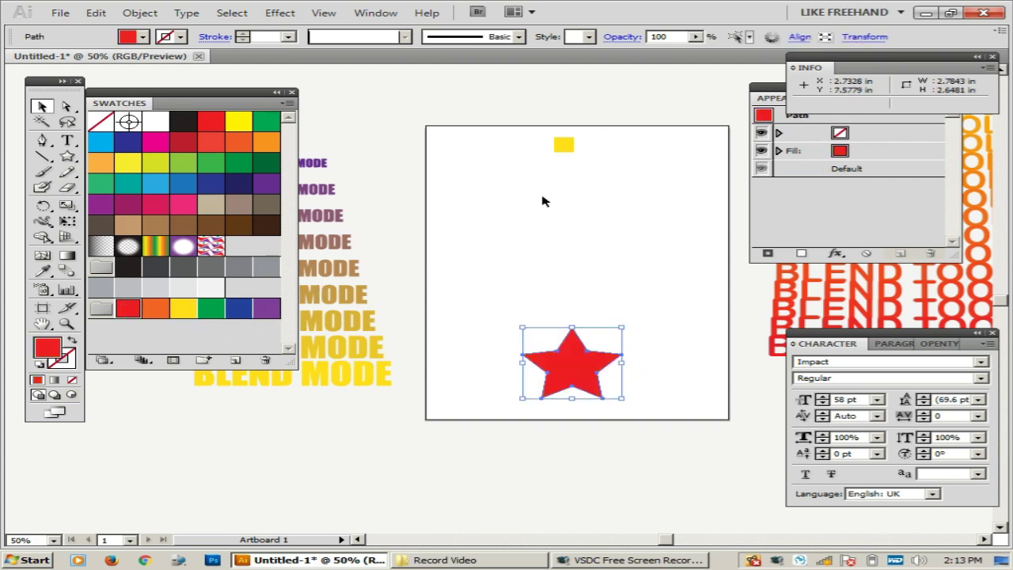
pyautogui.click(542, 199)
pyautogui.click(566, 146)
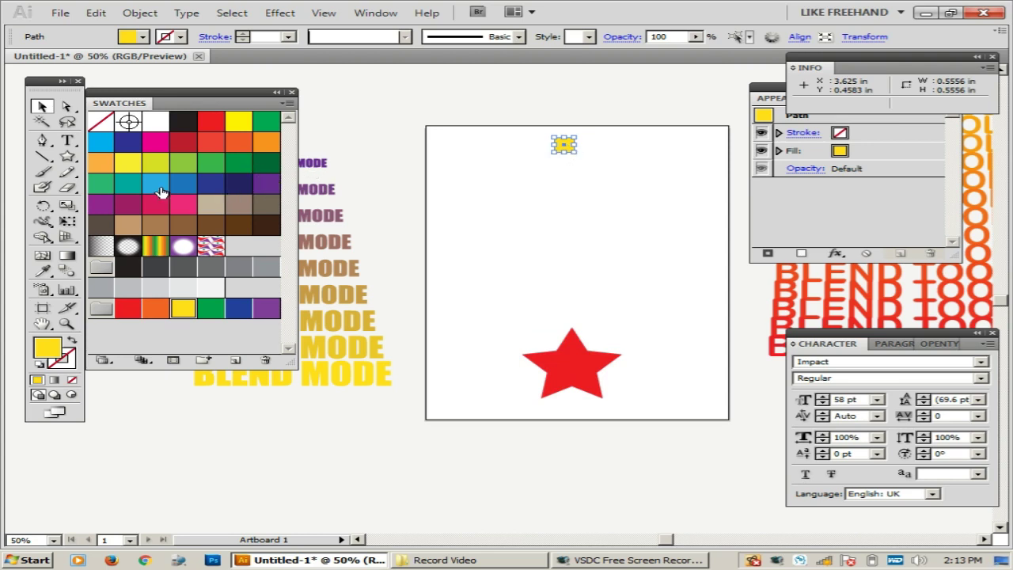
# Give the small square a light blue fill.
pyautogui.doubleClick(160, 193)
pyautogui.click(656, 238)
pyautogui.click(643, 200)
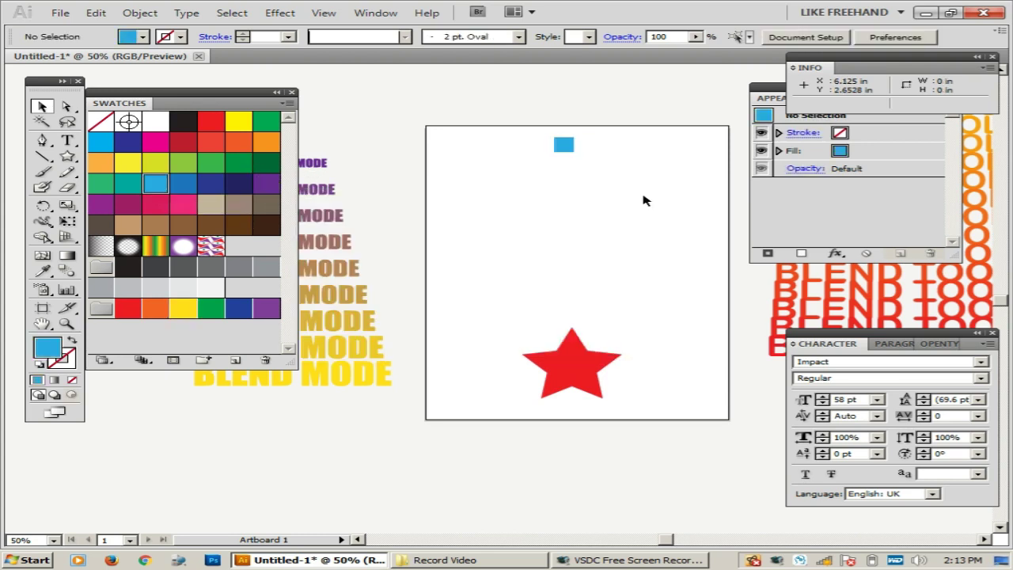
# Draw an unfilled S-shaped path from below the square down to the star's top tip.
pyautogui.press('p')
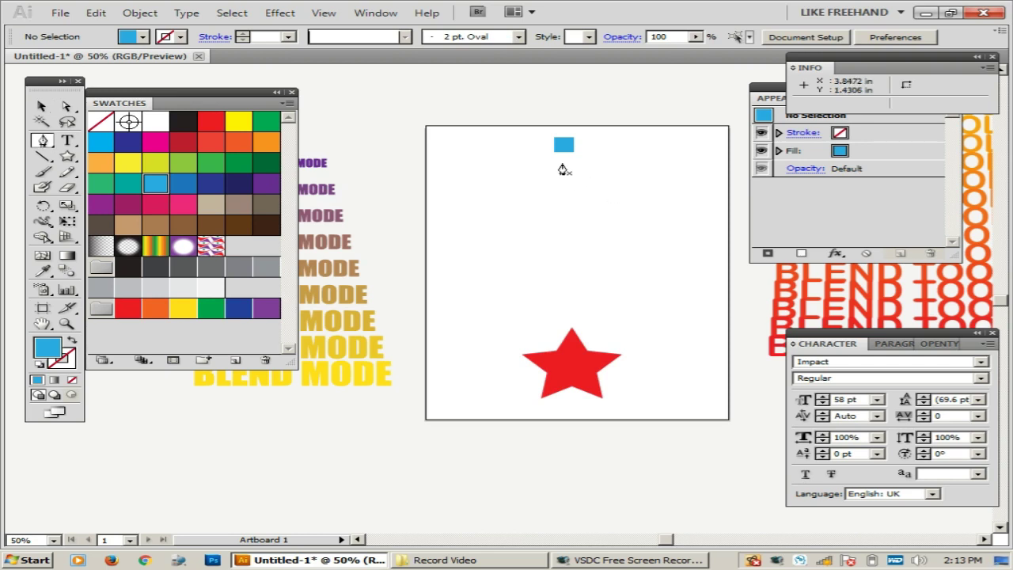
pyautogui.click(562, 163)
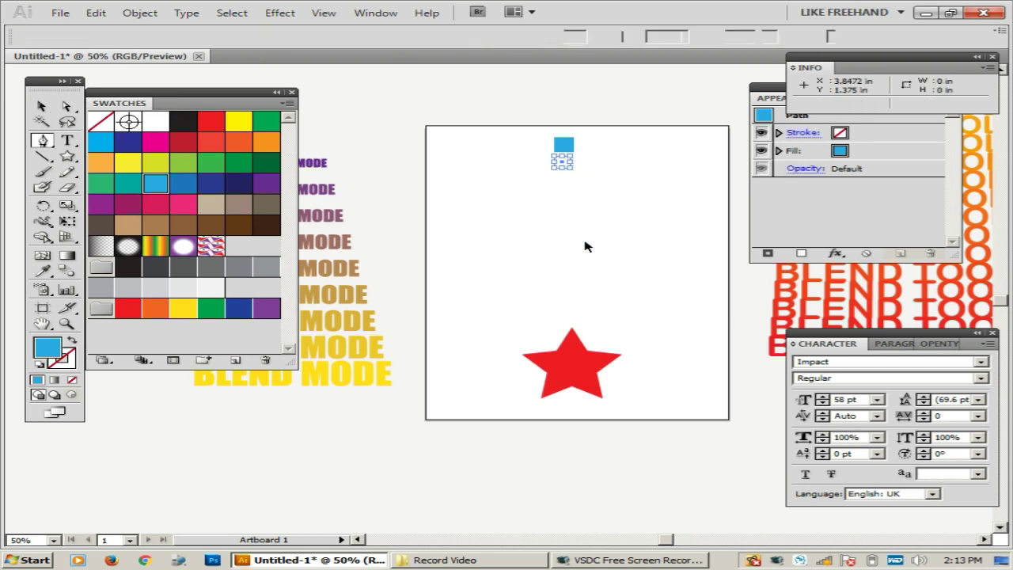
pyautogui.moveTo(585, 194); pyautogui.dragTo(583, 226)
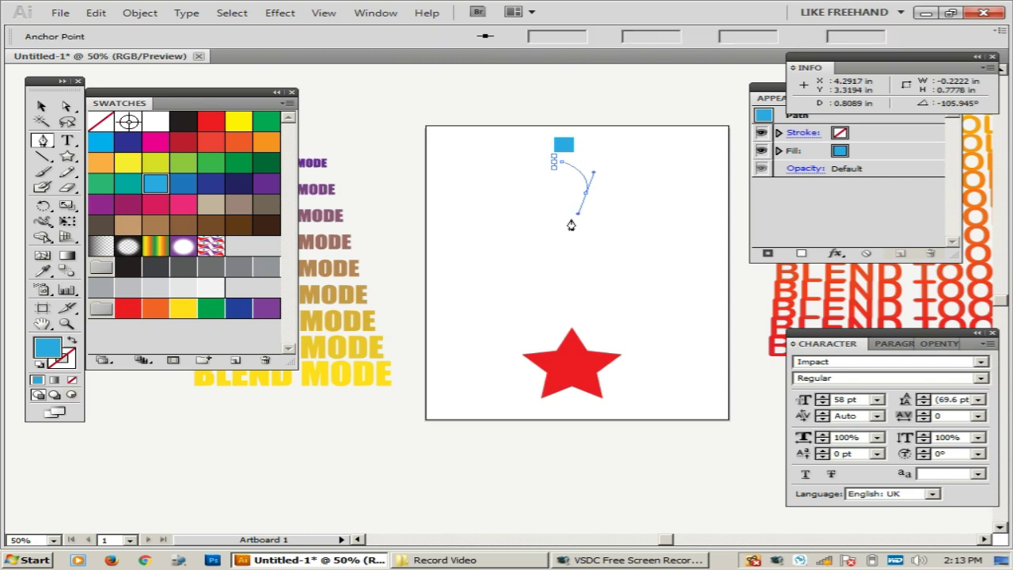
pyautogui.moveTo(536, 252); pyautogui.dragTo(540, 278)
pyautogui.moveTo(593, 305); pyautogui.dragTo(607, 335)
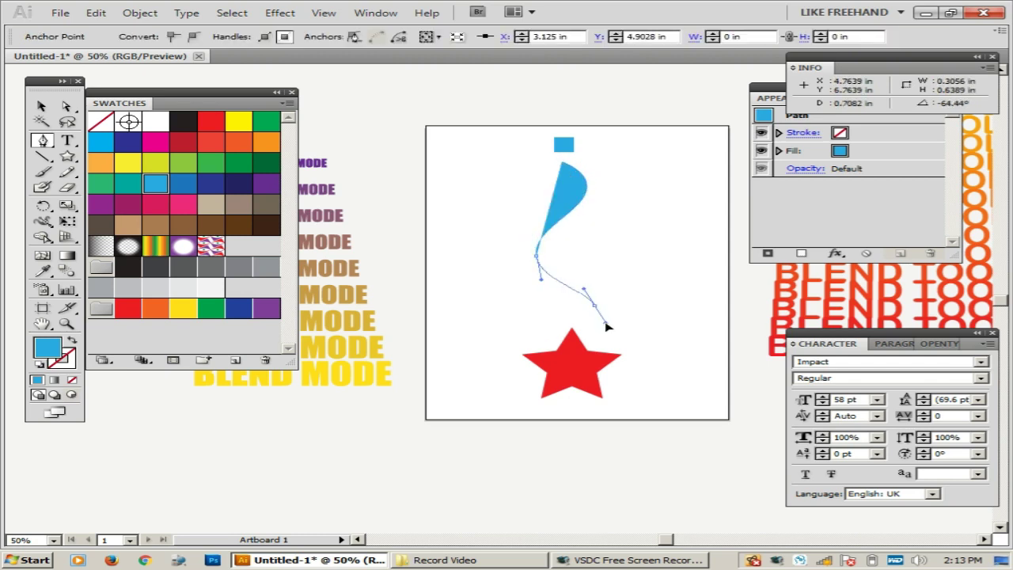
pyautogui.click(608, 335)
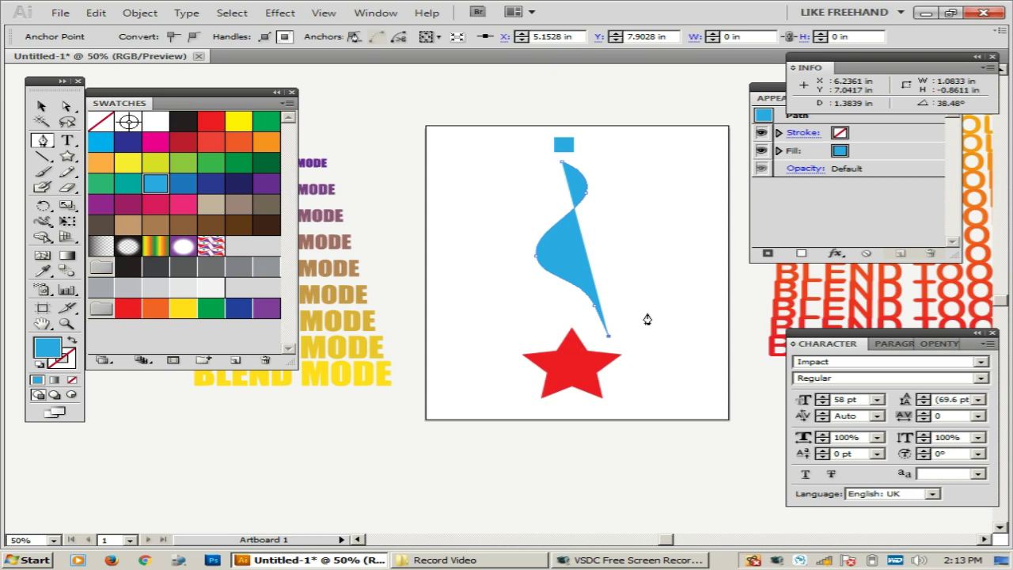
pyautogui.press('/')
# Select the square, curve and star together.
pyautogui.press('v')
pyautogui.click(664, 275)
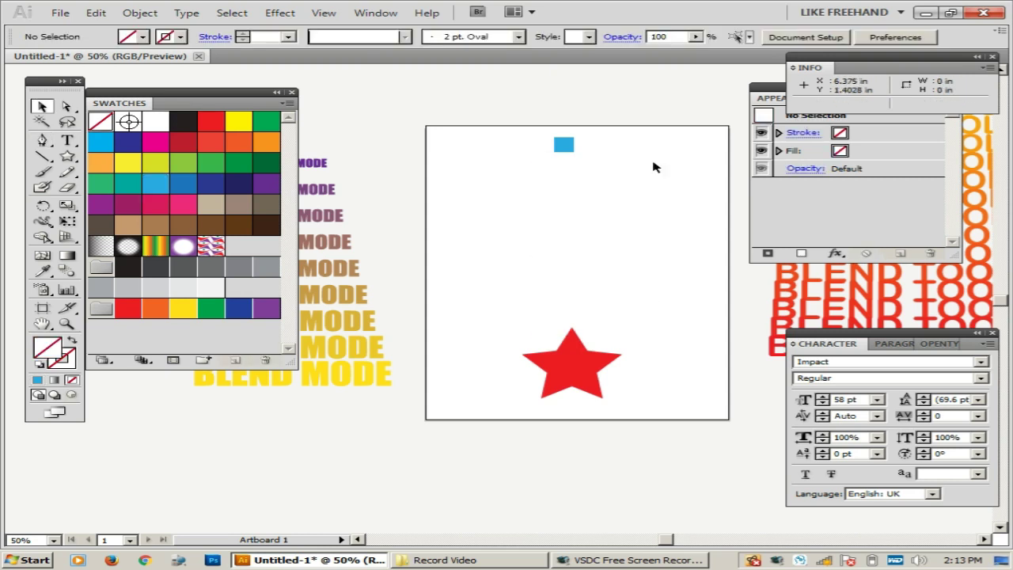
pyautogui.moveTo(677, 102); pyautogui.dragTo(482, 438)
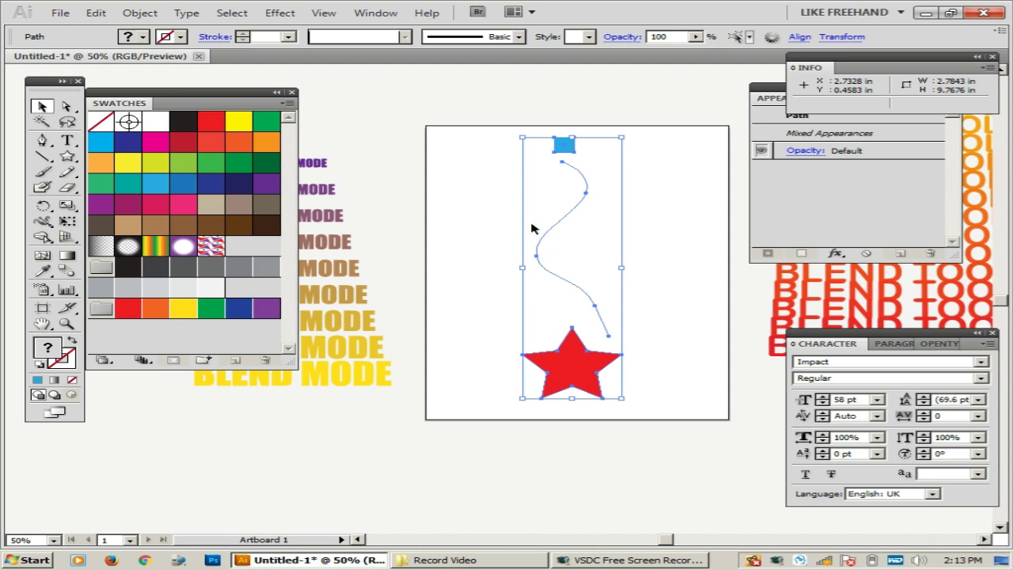
pyautogui.click(140, 13)
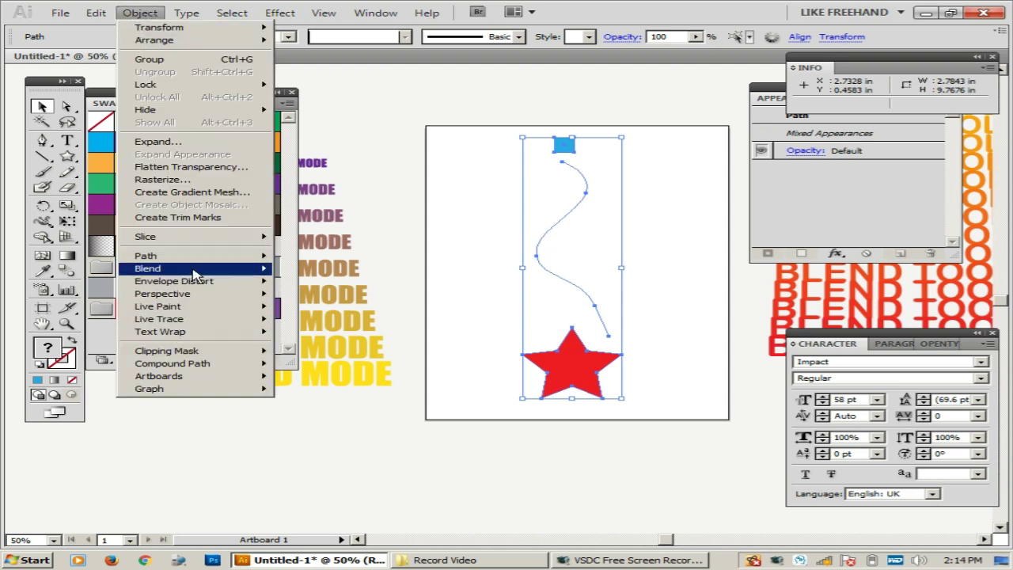
pyautogui.moveTo(147, 268)
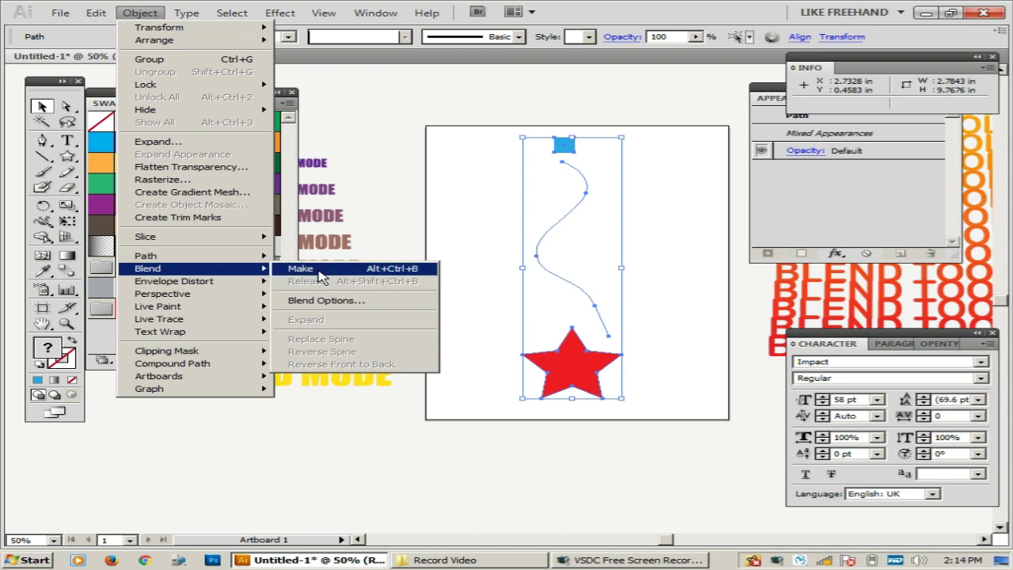
# Blend the blue square into the red star along the S-curve and reselect the blend.
pyautogui.click(300, 268)
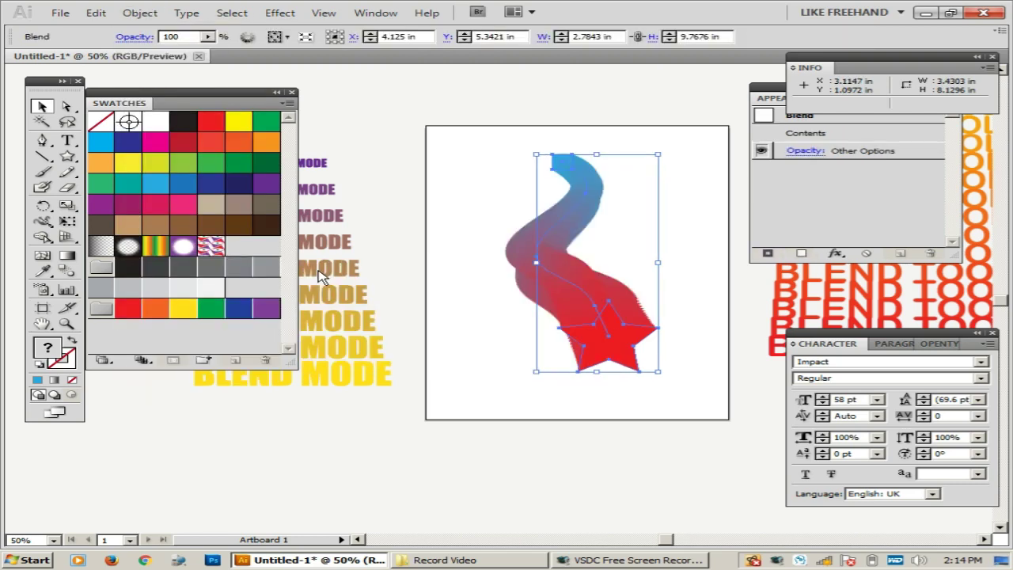
pyautogui.click(668, 227)
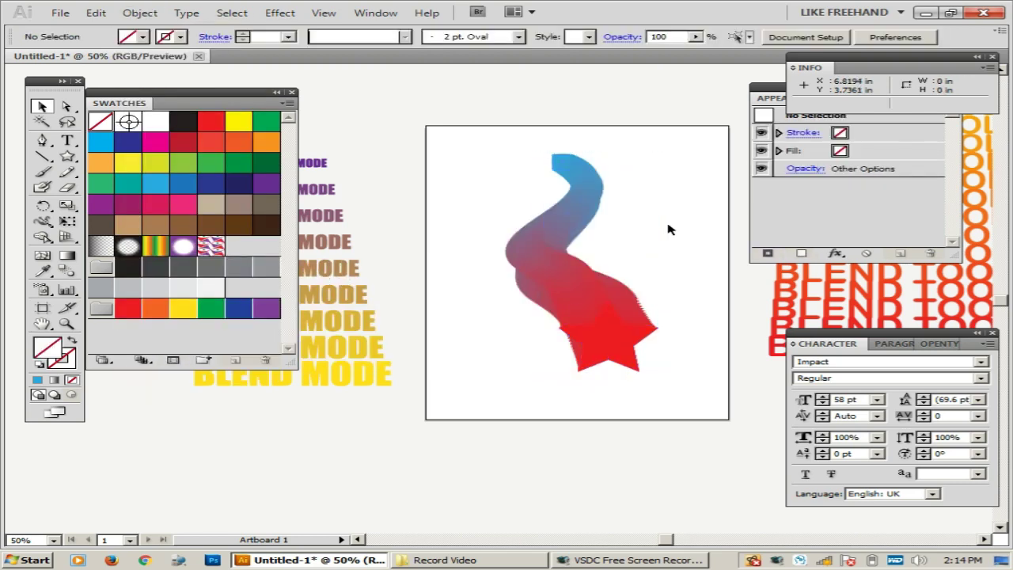
pyautogui.click(615, 338)
pyautogui.click(677, 291)
pyautogui.moveTo(470, 144); pyautogui.dragTo(677, 409)
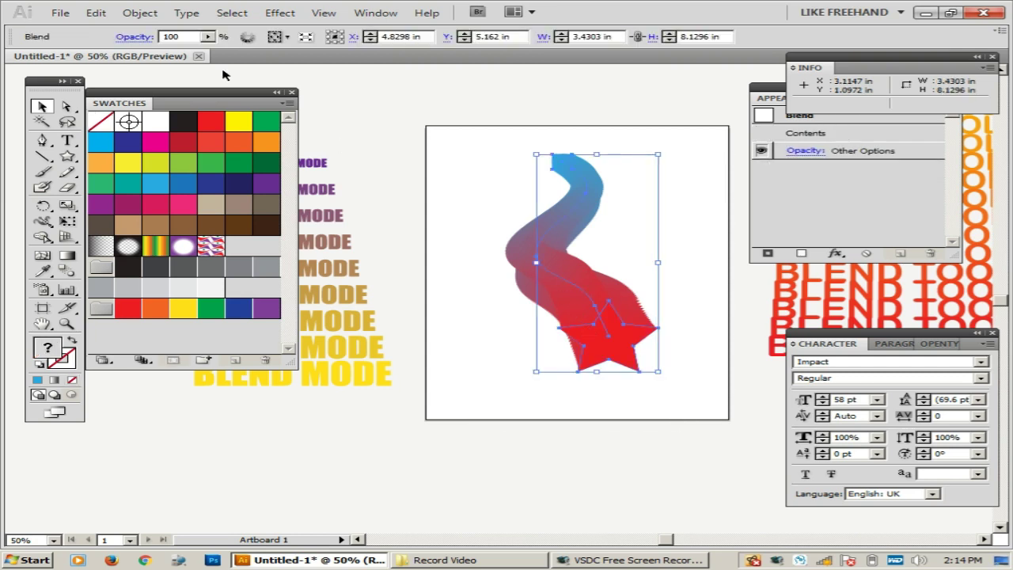
# Set the square-to-star blend spacing to Specified Steps of 25, after first trying 50.
pyautogui.click(144, 13)
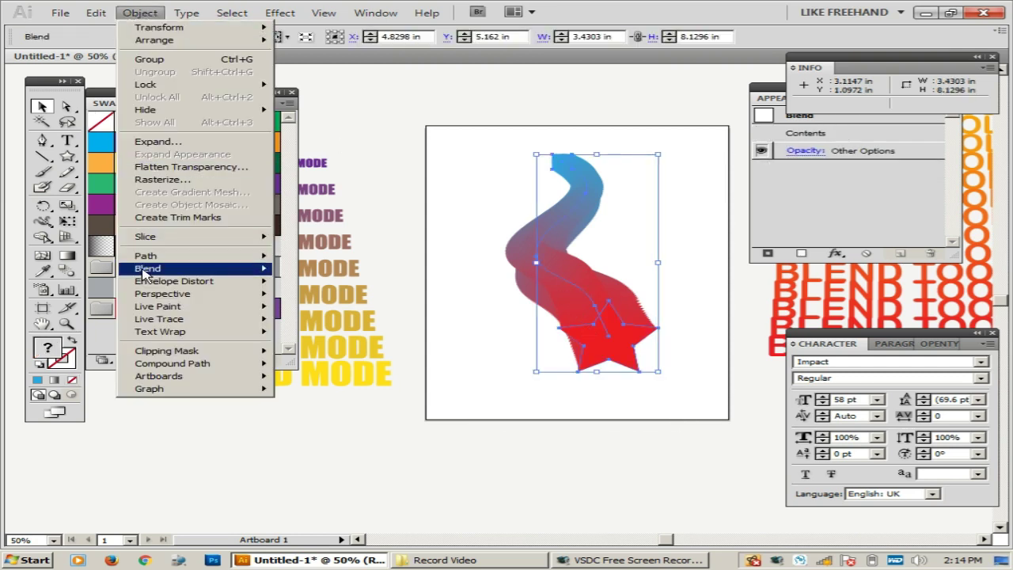
pyautogui.moveTo(147, 268)
pyautogui.click(340, 296)
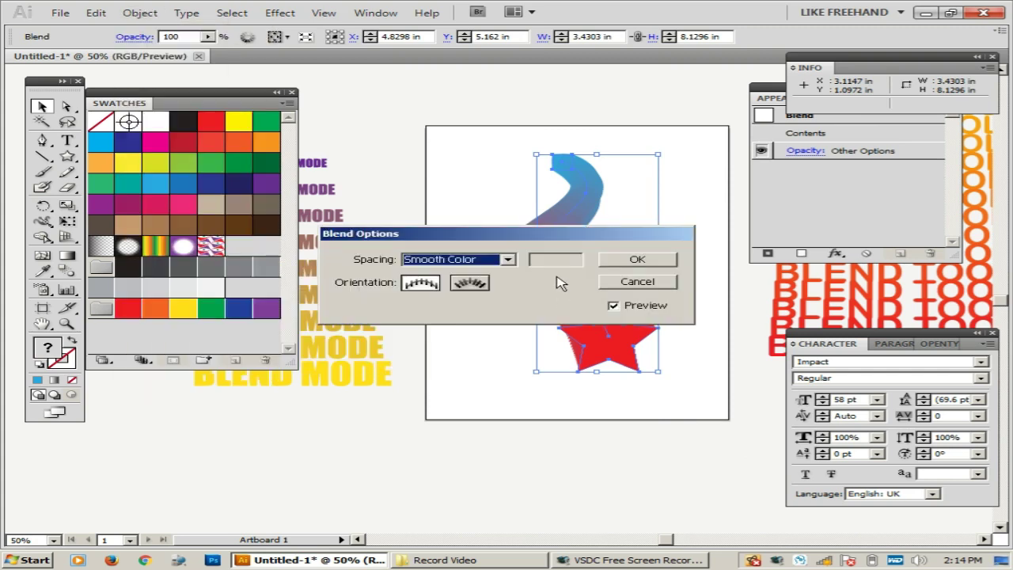
pyautogui.click(510, 261)
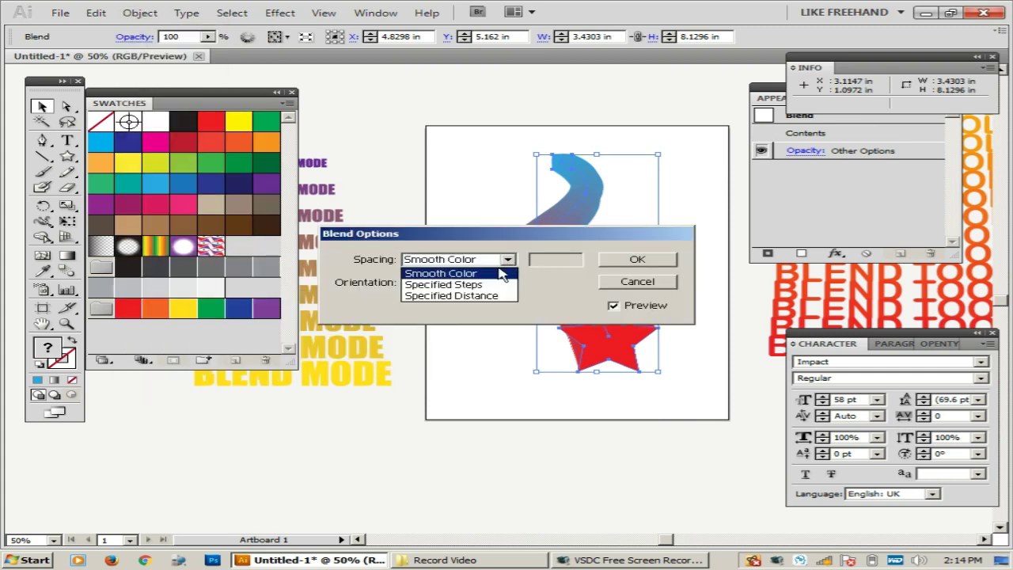
pyautogui.click(473, 286)
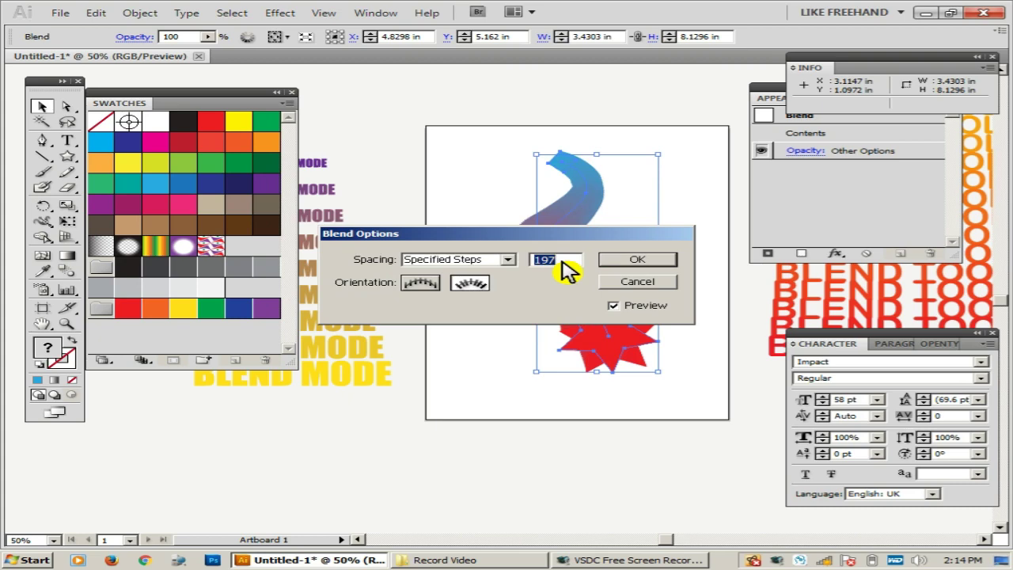
pyautogui.write('50')
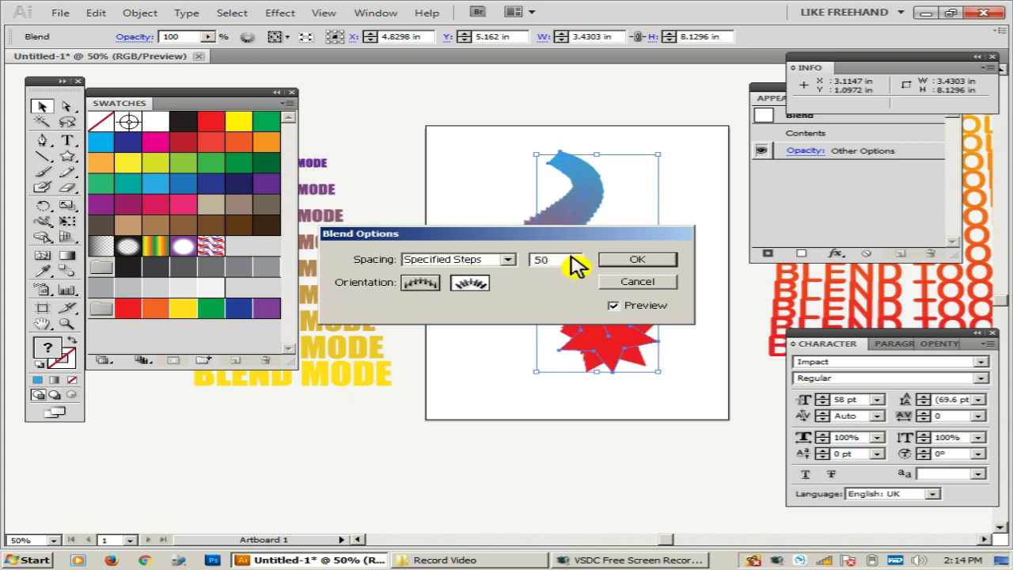
pyautogui.moveTo(586, 235)
pyautogui.mouseDown()
pyautogui.moveTo(558, 94)
pyautogui.moveTo(366, 374)
pyautogui.moveTo(374, 347)
pyautogui.mouseUp()
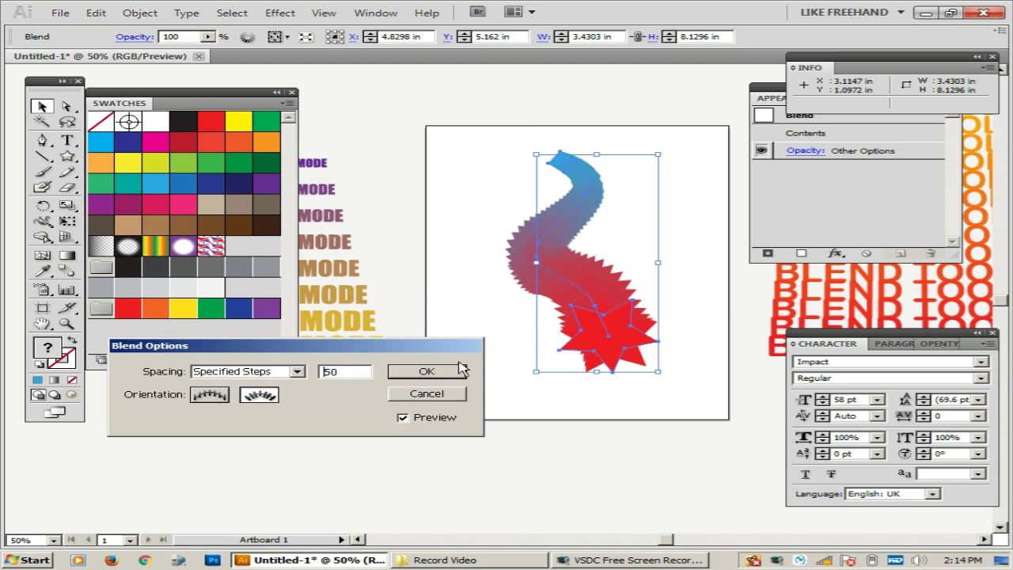
pyautogui.doubleClick(351, 372)
pyautogui.write('25')
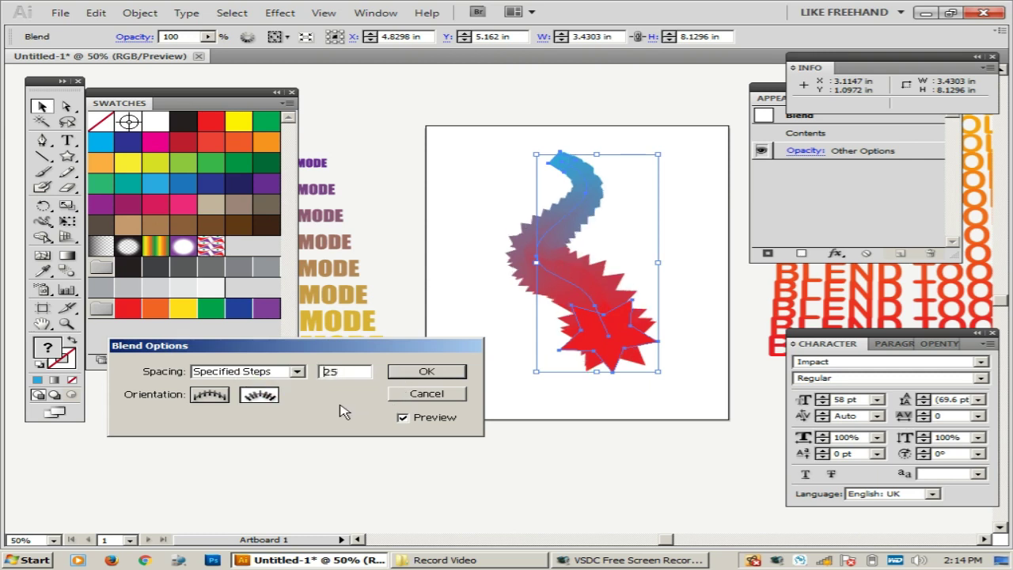
pyautogui.click(439, 374)
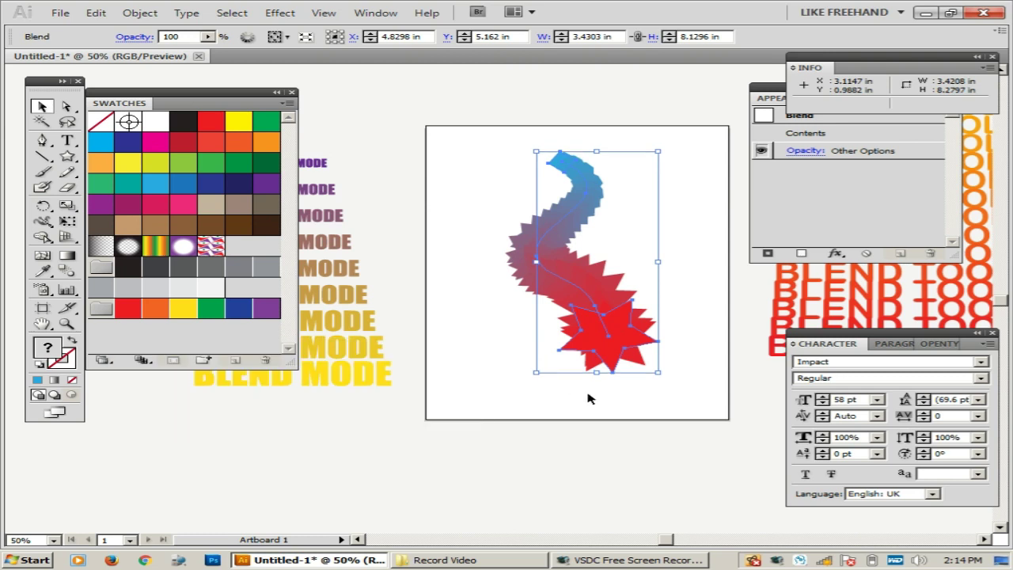
# Drag the blend spine's bottom anchor to the lower left and reshape its lower bend.
pyautogui.click(642, 408)
pyautogui.click(578, 289)
pyautogui.click(67, 107)
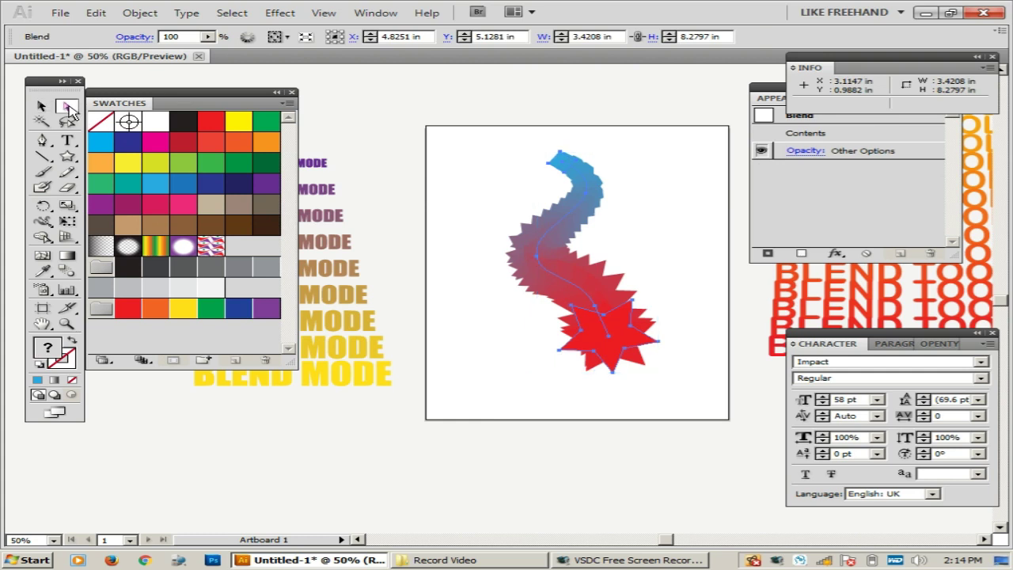
pyautogui.click(710, 308)
pyautogui.click(609, 341)
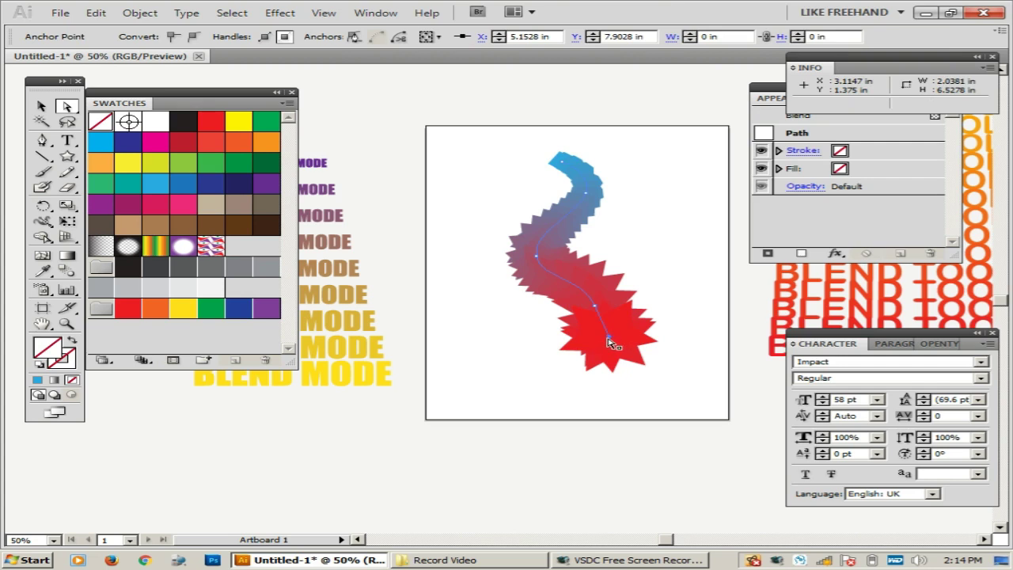
pyautogui.moveTo(610, 342); pyautogui.dragTo(576, 408)
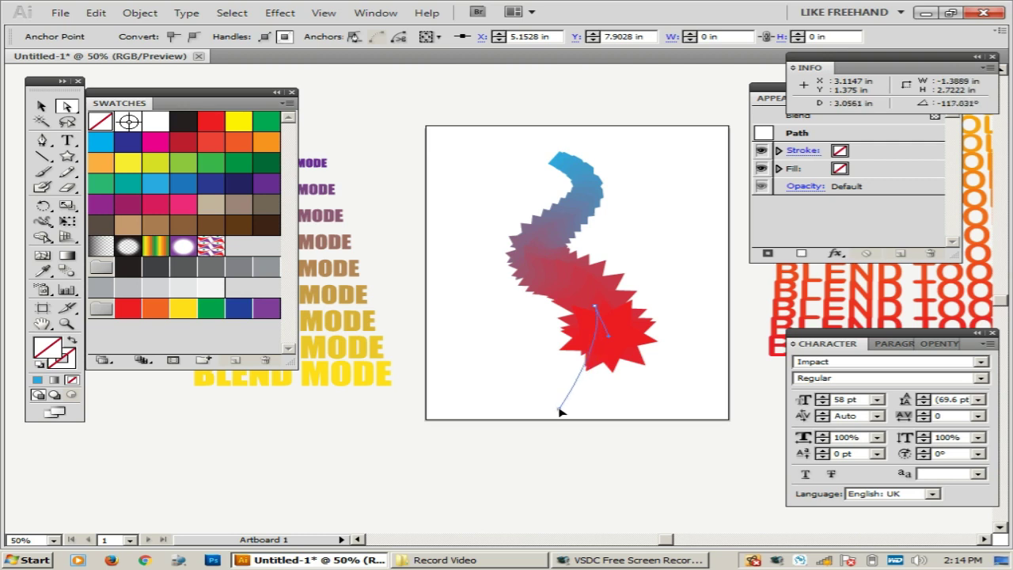
pyautogui.moveTo(576, 409); pyautogui.dragTo(531, 392)
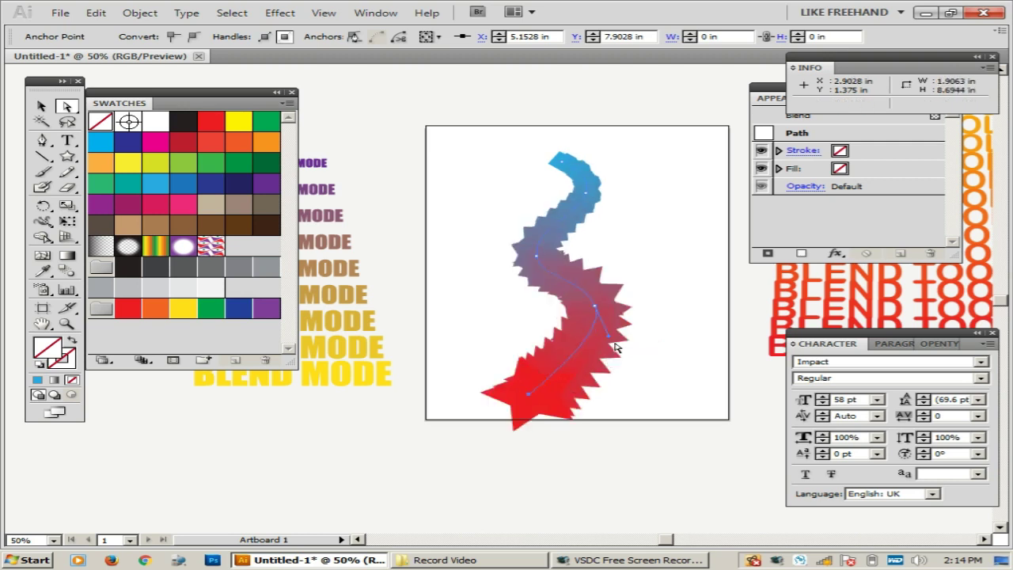
pyautogui.moveTo(615, 348); pyautogui.dragTo(633, 375)
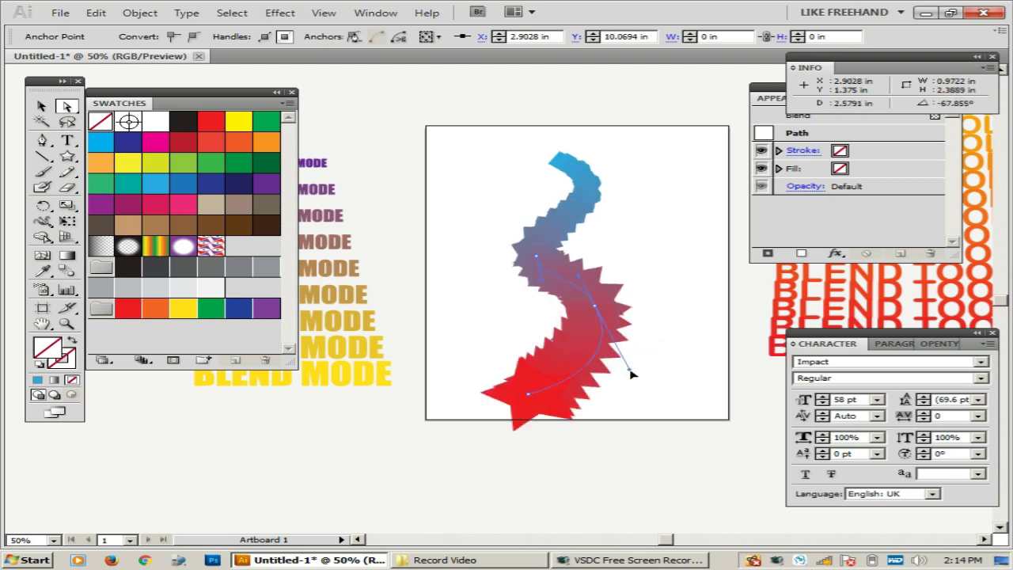
pyautogui.moveTo(532, 397); pyautogui.dragTo(467, 409)
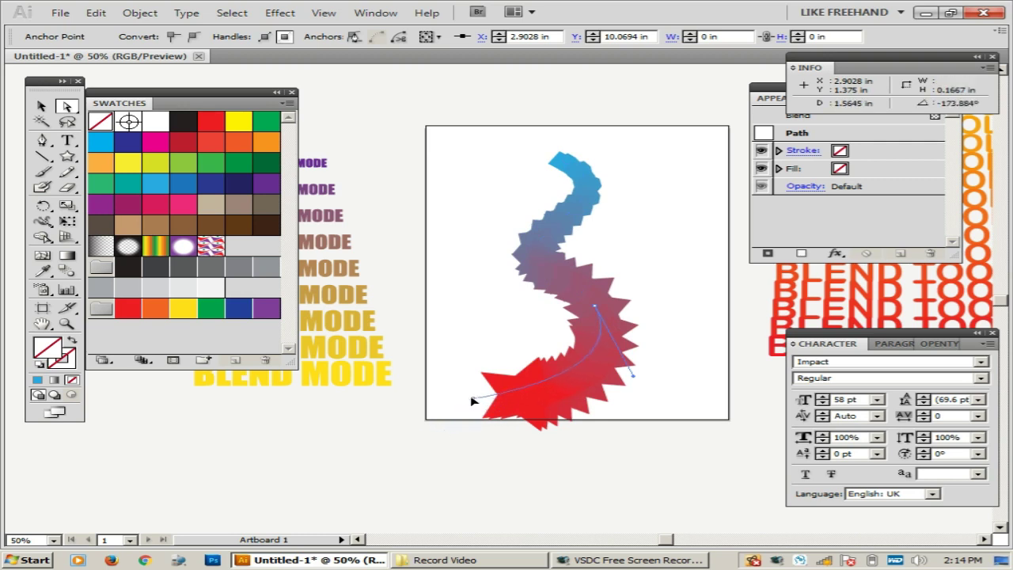
pyautogui.moveTo(467, 409); pyautogui.dragTo(495, 398)
# Extend the spine with new curved Pen anchors, then zoom out to show the whole blend.
pyautogui.press('p')
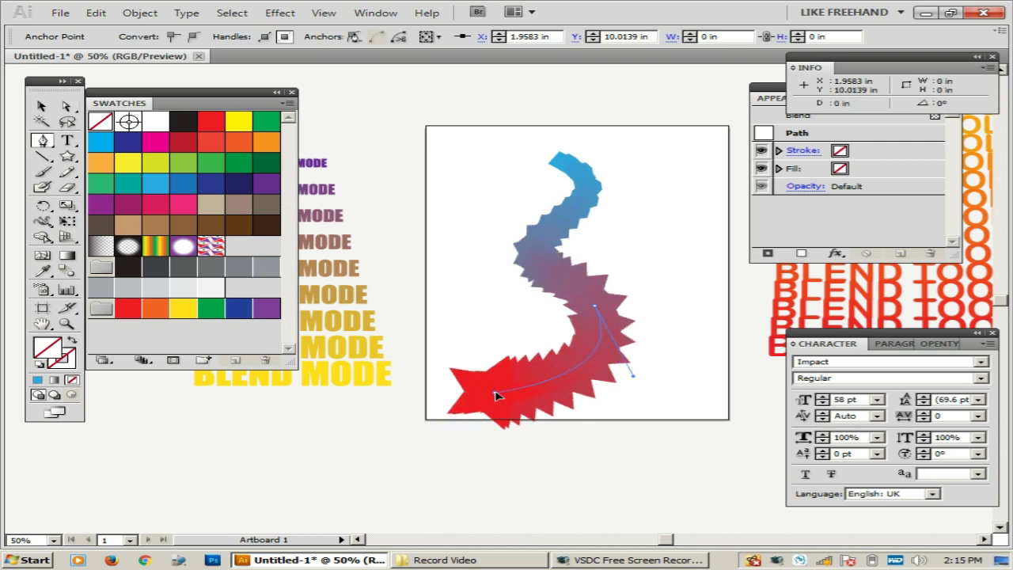
pyautogui.click(495, 395)
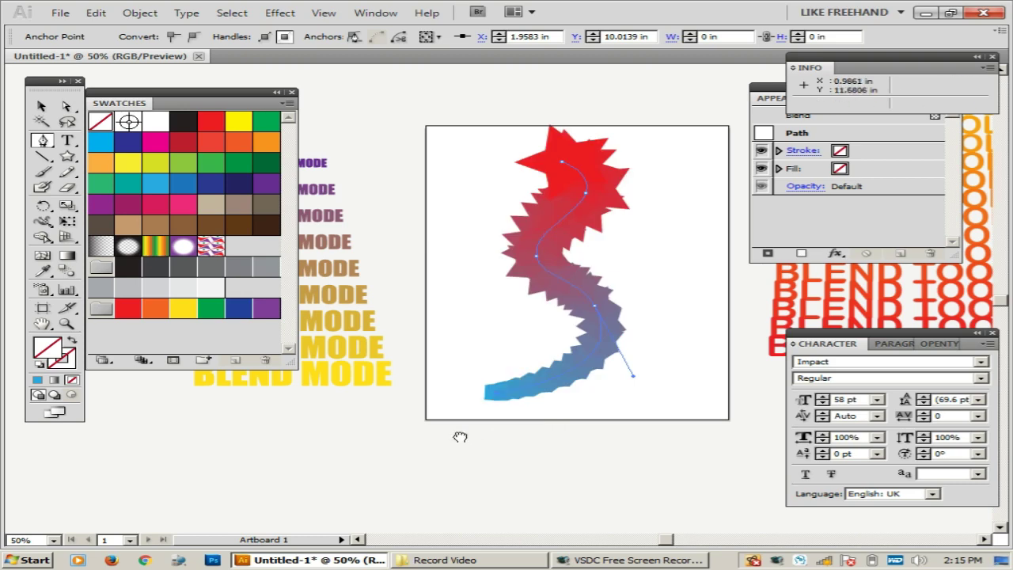
pyautogui.moveTo(461, 436); pyautogui.dragTo(489, 299)
pyautogui.moveTo(494, 334); pyautogui.dragTo(526, 385)
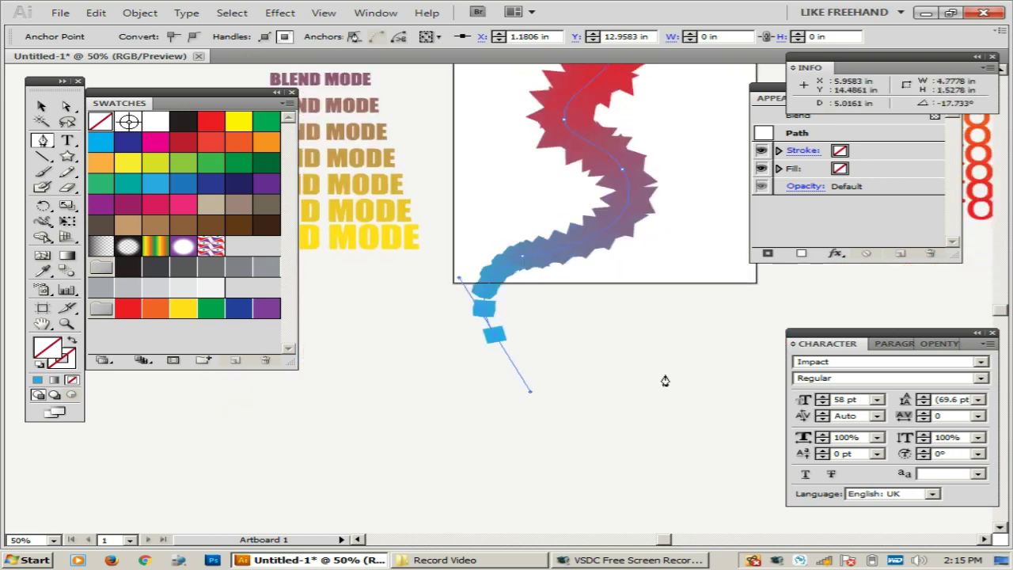
pyautogui.moveTo(602, 409); pyautogui.dragTo(729, 339)
pyautogui.moveTo(791, 293); pyautogui.dragTo(843, 291)
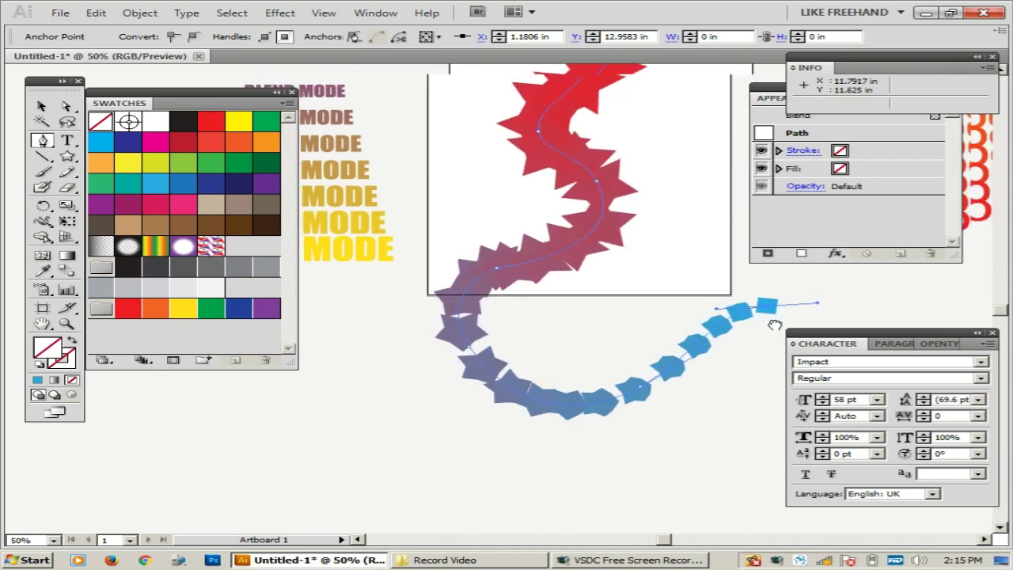
pyautogui.moveTo(786, 346); pyautogui.dragTo(424, 402)
pyautogui.moveTo(364, 275); pyautogui.dragTo(647, 439)
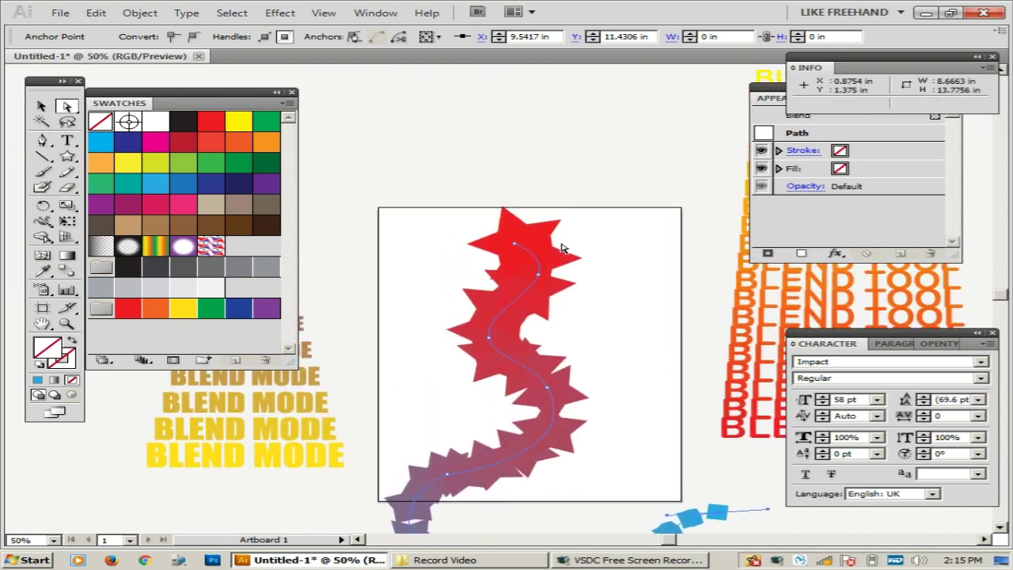
pyautogui.keyDown('ctrl'); pyautogui.keyDown('alt'); pyautogui.click(506, 239); pyautogui.keyUp('alt'); pyautogui.keyUp('ctrl')
pyautogui.moveTo(505, 240); pyautogui.dragTo(560, 215)
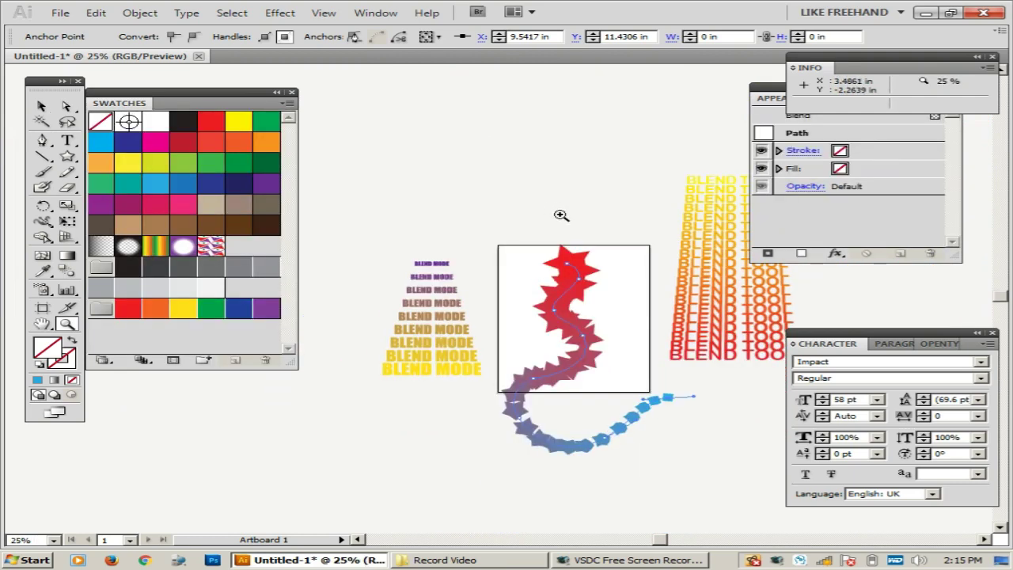
# Recolour the top star of the blend orange with the Direct Selection tool.
pyautogui.click(578, 202)
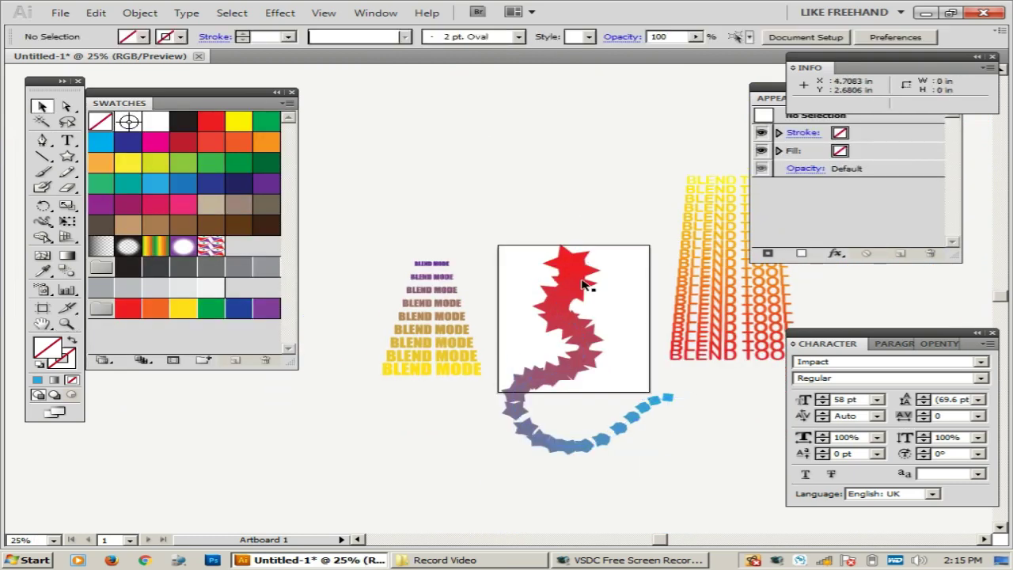
pyautogui.click(550, 265)
pyautogui.click(624, 250)
pyautogui.click(554, 271)
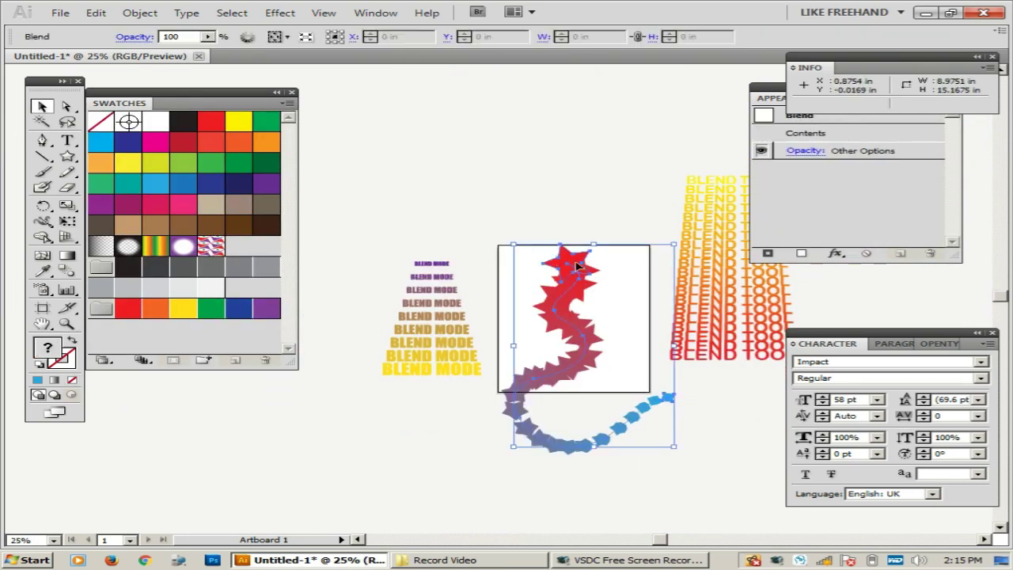
pyautogui.click(637, 242)
pyautogui.press('a')
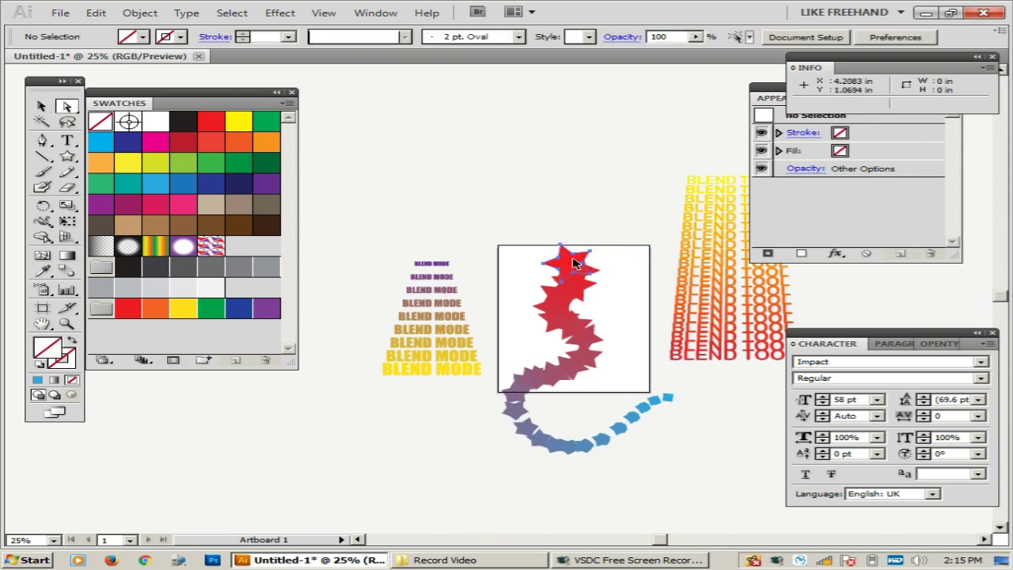
pyautogui.click(567, 264)
pyautogui.click(264, 143)
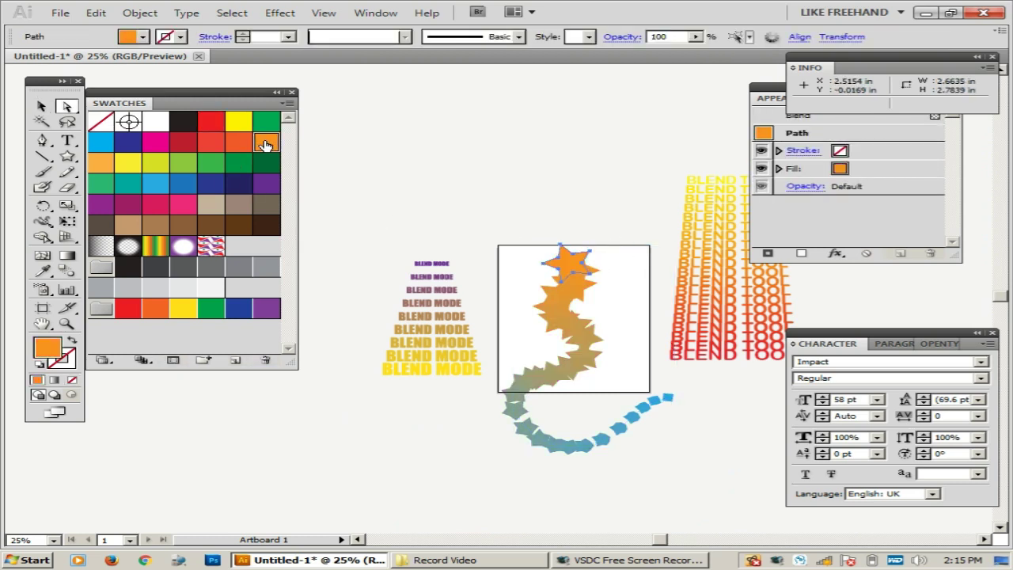
# Recolour the tail square green, then reselect the entire blend.
pyautogui.click(478, 173)
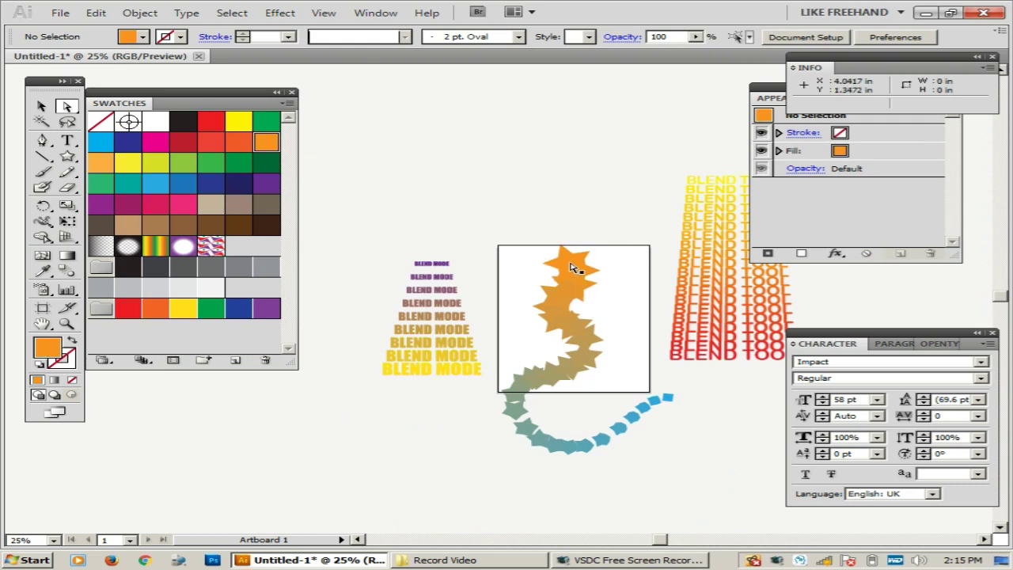
pyautogui.click(578, 259)
pyautogui.click(579, 257)
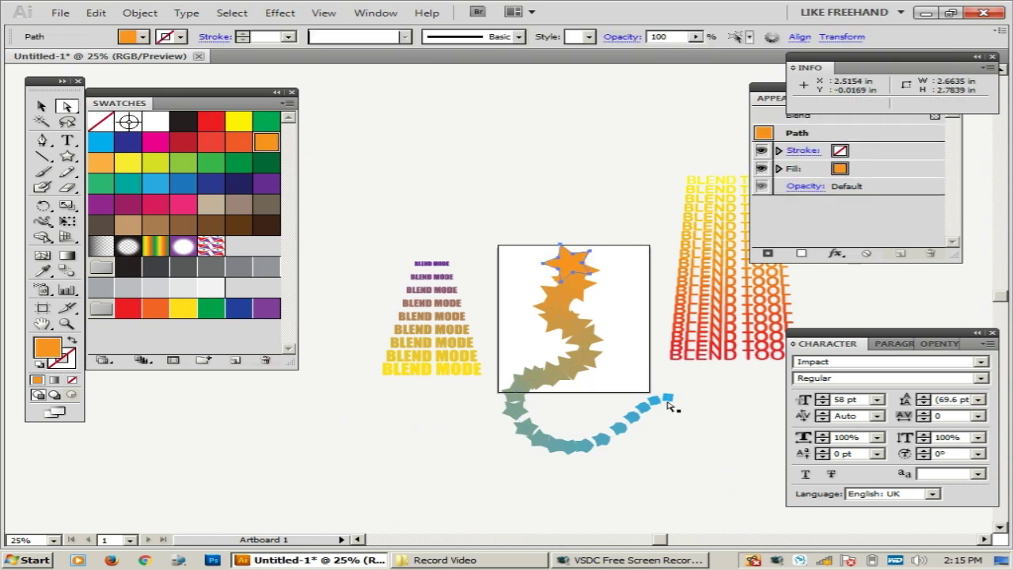
pyautogui.click(669, 400)
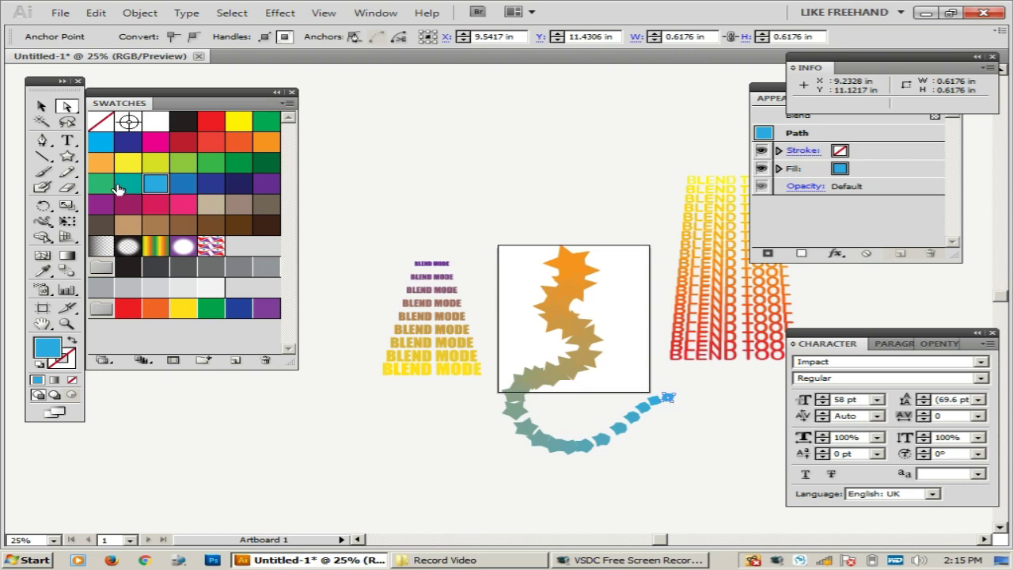
pyautogui.click(95, 185)
pyautogui.click(467, 237)
pyautogui.press('v')
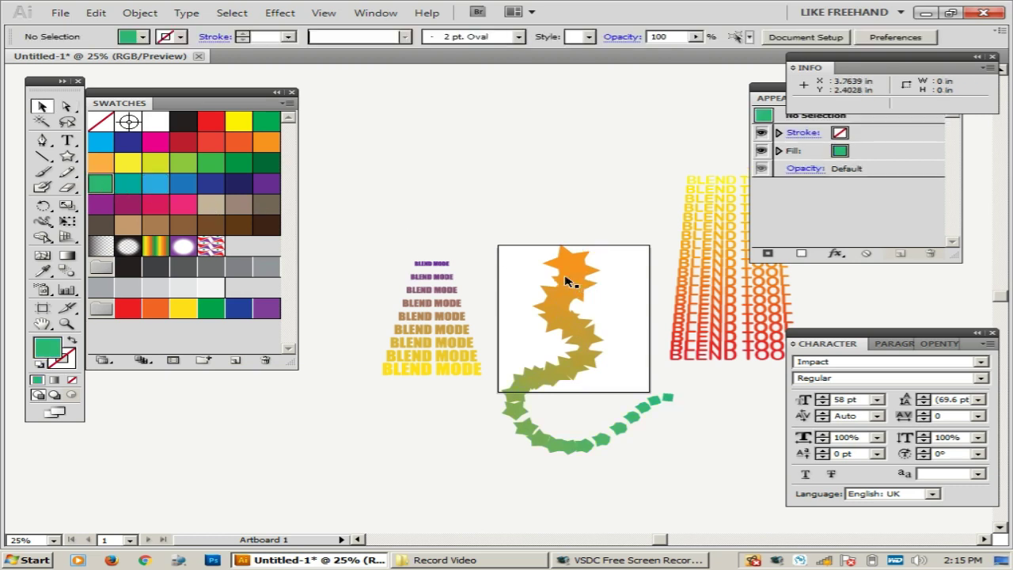
pyautogui.click(574, 285)
pyautogui.click(142, 15)
pyautogui.moveTo(147, 268)
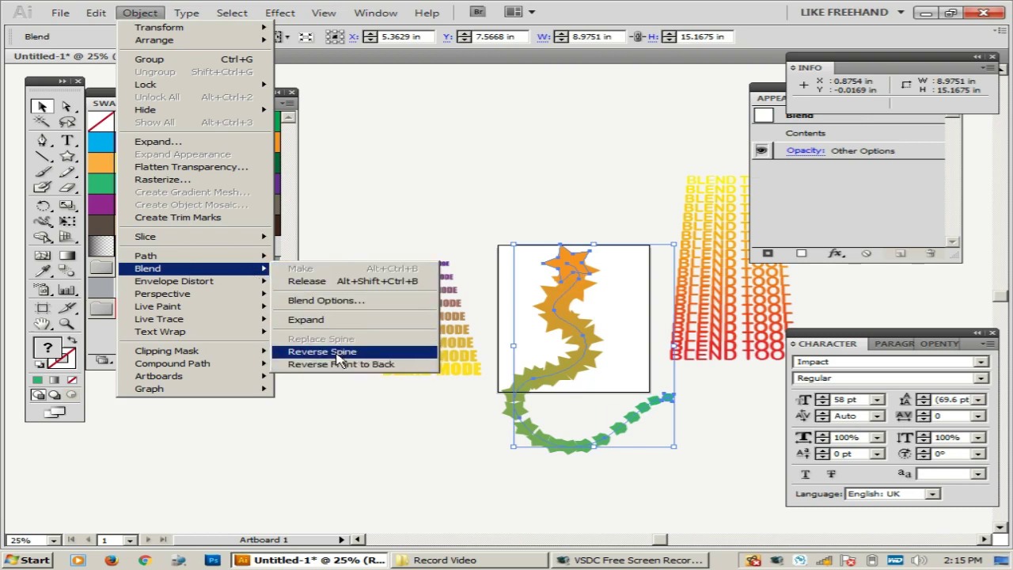
# Apply Reverse Spine and Reverse Front to Back to the blend.
pyautogui.click(338, 357)
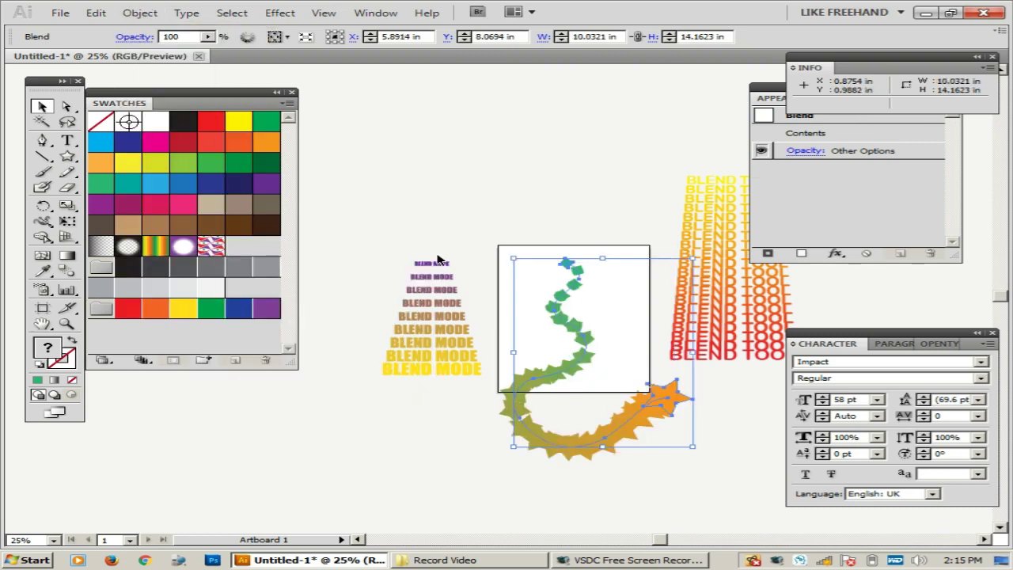
pyautogui.click(141, 13)
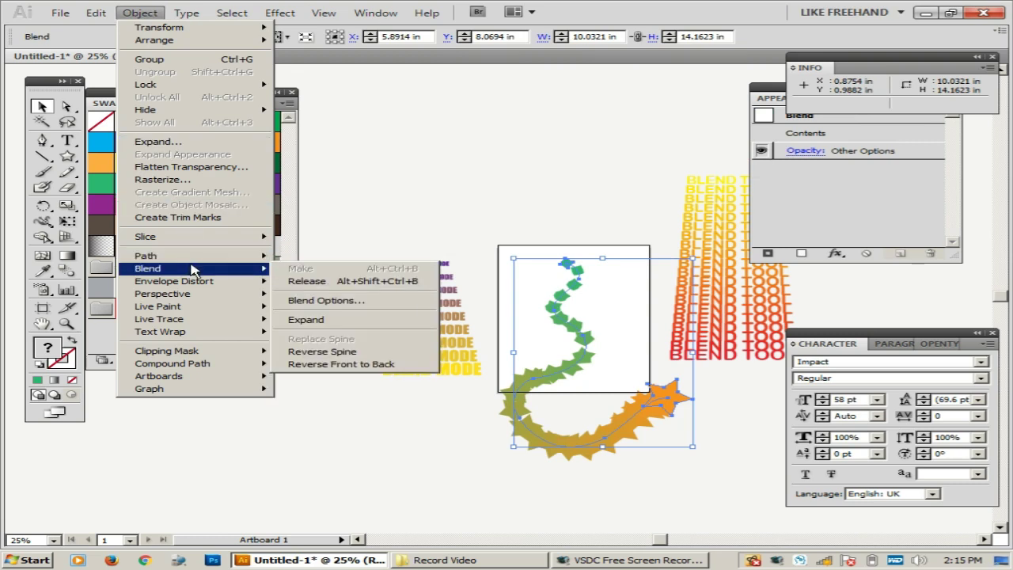
pyautogui.moveTo(148, 268)
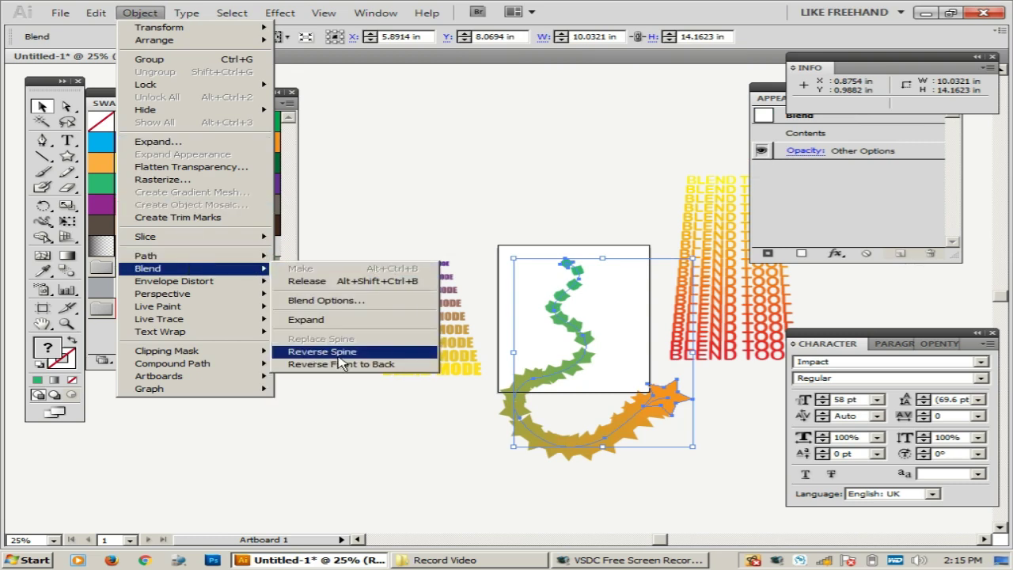
pyautogui.click(340, 364)
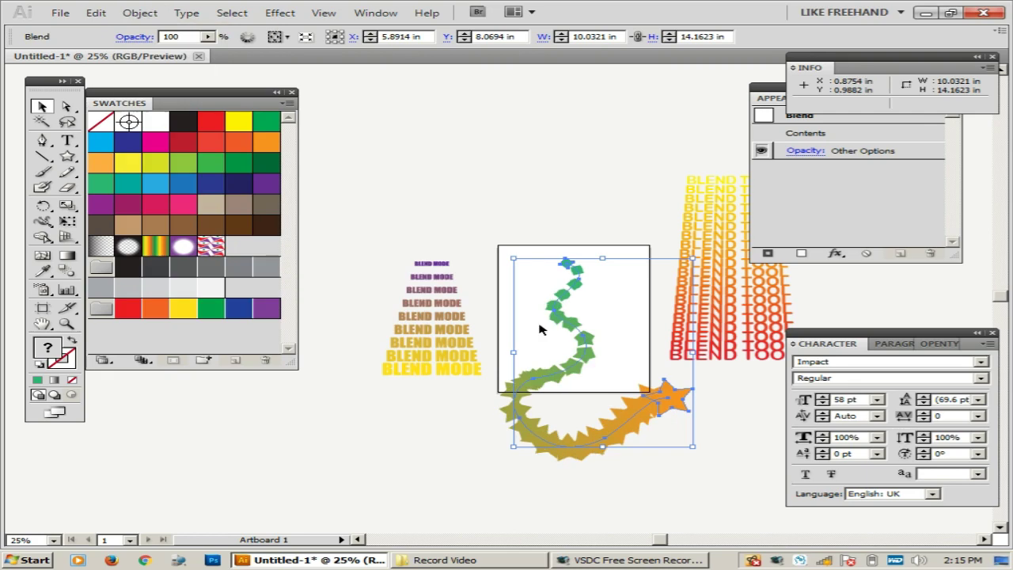
# Set Blend Options spacing to Specified Distance of 1 in.
pyautogui.click(140, 13)
pyautogui.moveTo(148, 268)
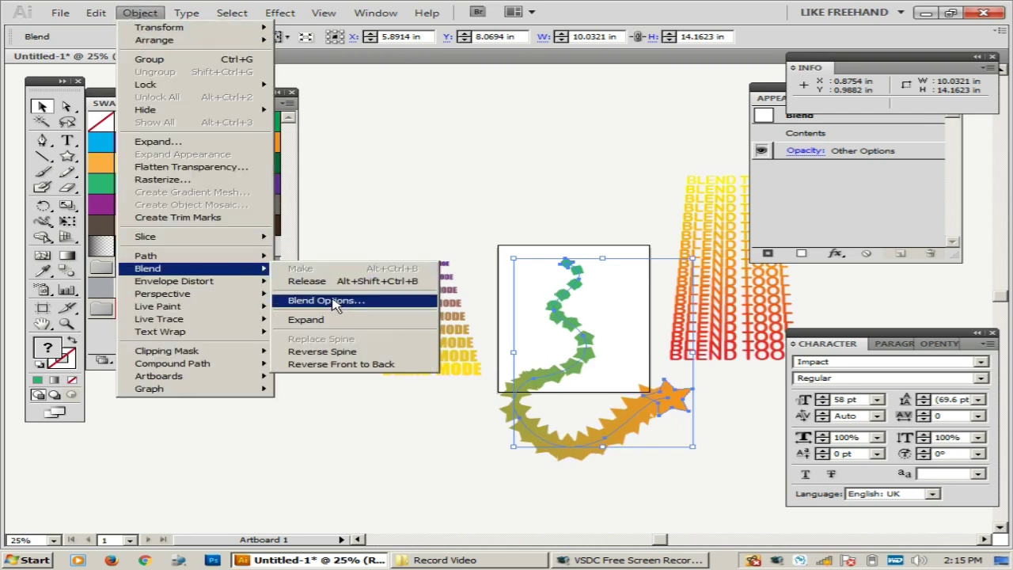
pyautogui.click(332, 298)
pyautogui.click(508, 259)
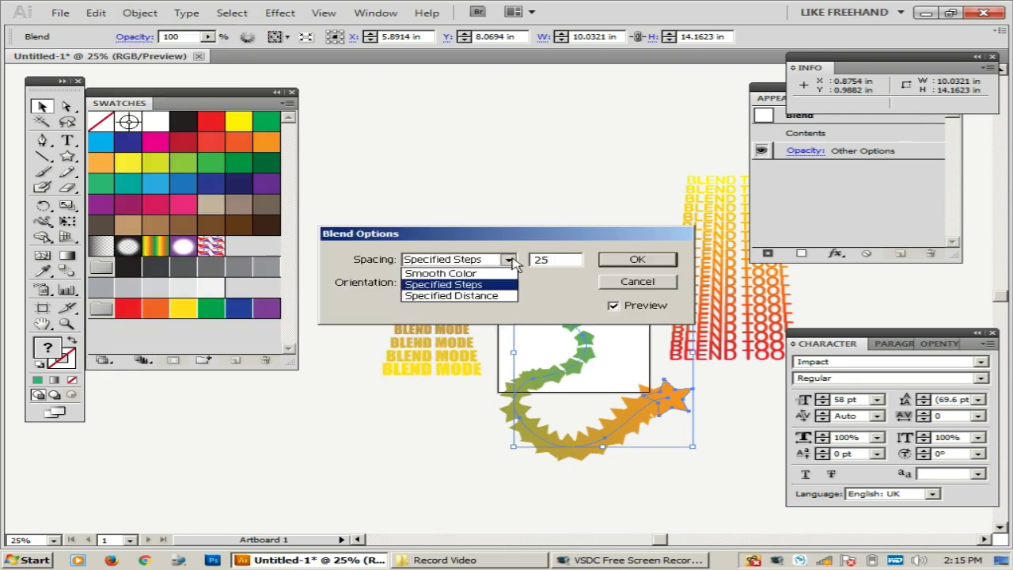
pyautogui.click(475, 296)
pyautogui.write('1')
pyautogui.press('Tab')
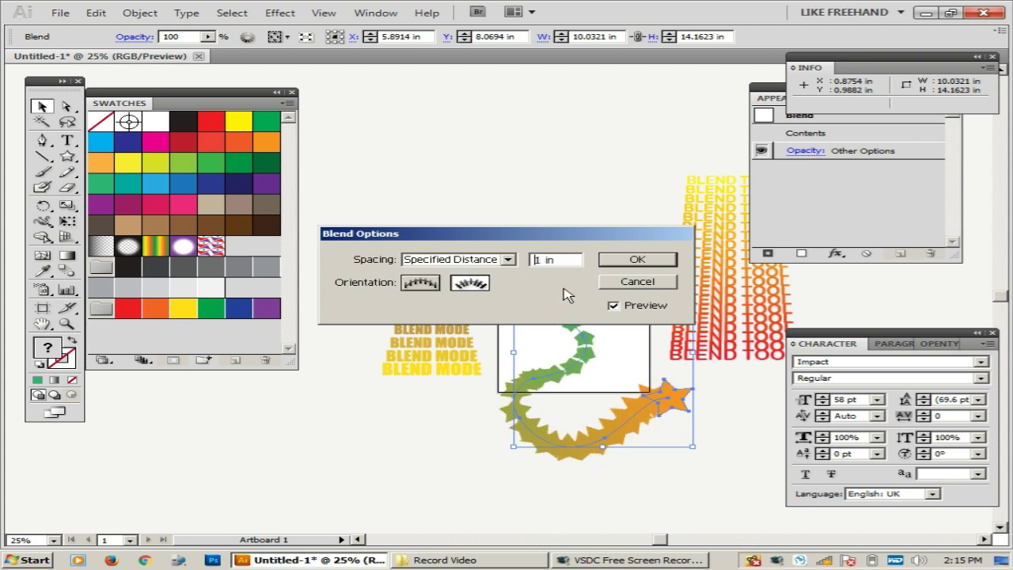
pyautogui.moveTo(590, 236); pyautogui.dragTo(586, 77)
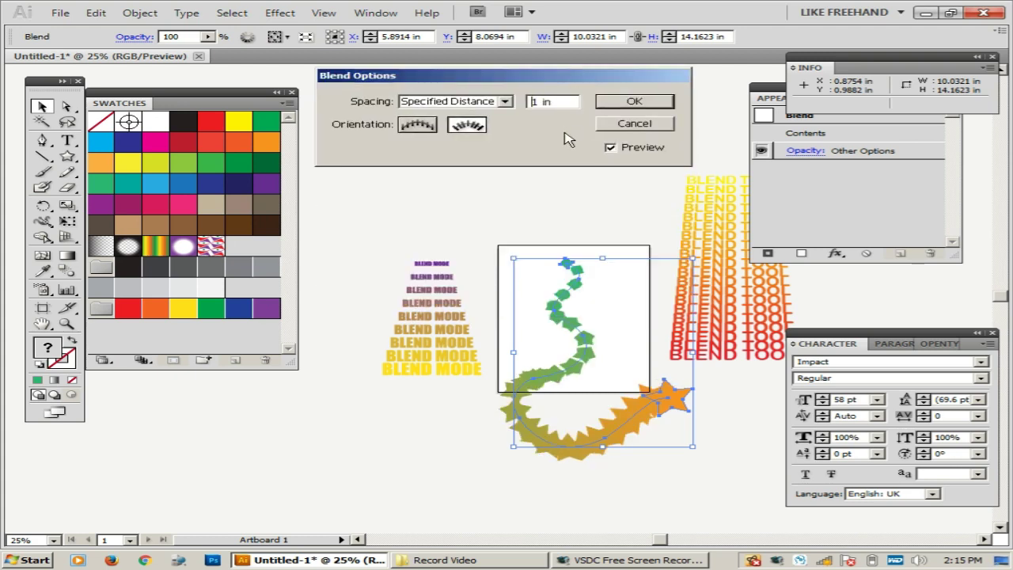
pyautogui.click(636, 103)
pyautogui.click(586, 198)
# Move the green-to-orange star blend about 1 inch upward, then deselect it.
pyautogui.moveTo(580, 316); pyautogui.dragTo(552, 205)
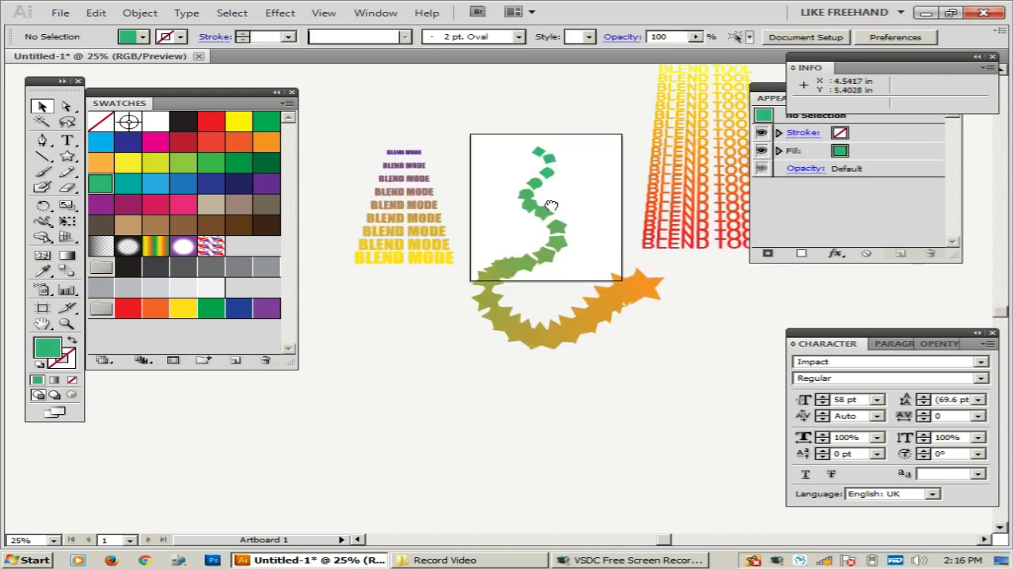
pyautogui.moveTo(583, 280); pyautogui.dragTo(551, 289)
pyautogui.click(581, 315)
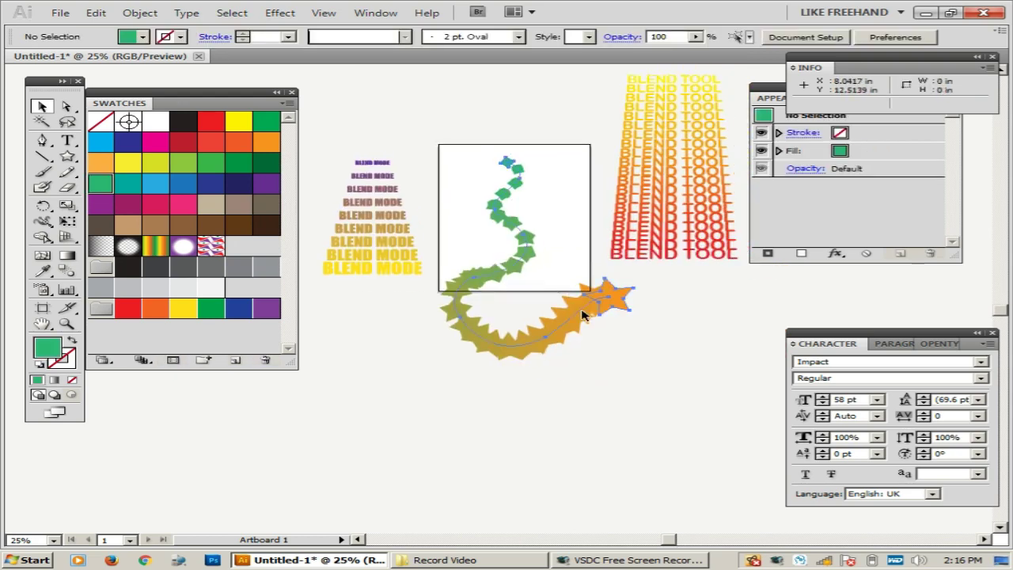
pyautogui.click(566, 172)
pyautogui.moveTo(600, 311)
pyautogui.mouseDown()
pyautogui.moveTo(592, 251)
pyautogui.moveTo(557, 263)
pyautogui.mouseUp()
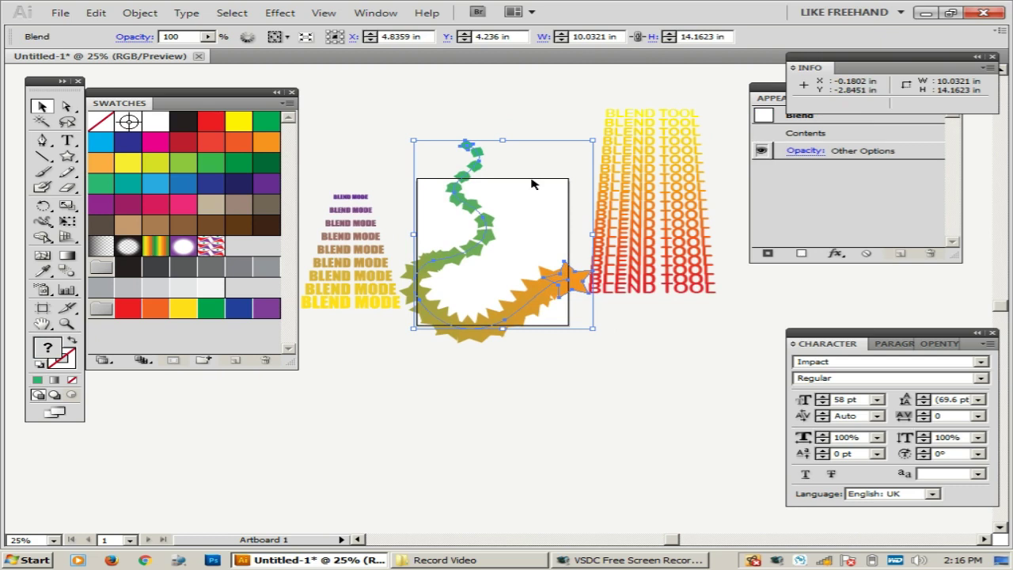
pyautogui.click(527, 111)
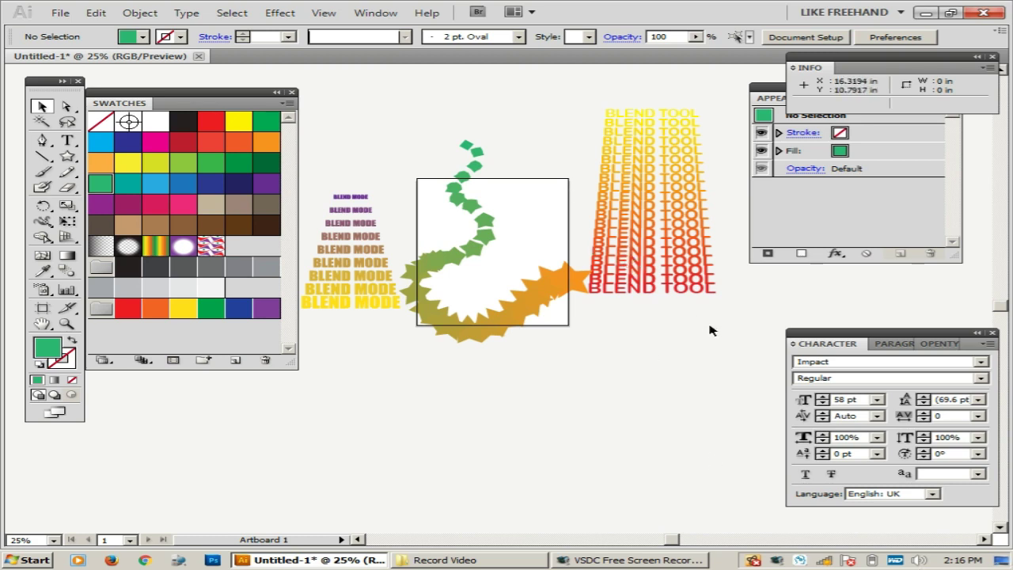
pyautogui.scroll(1, 789, 560)
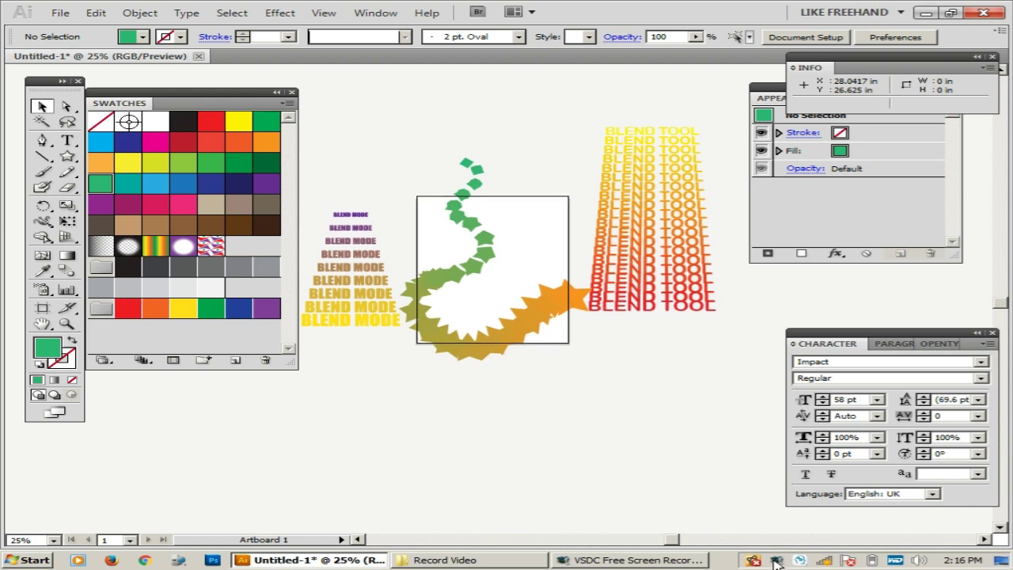